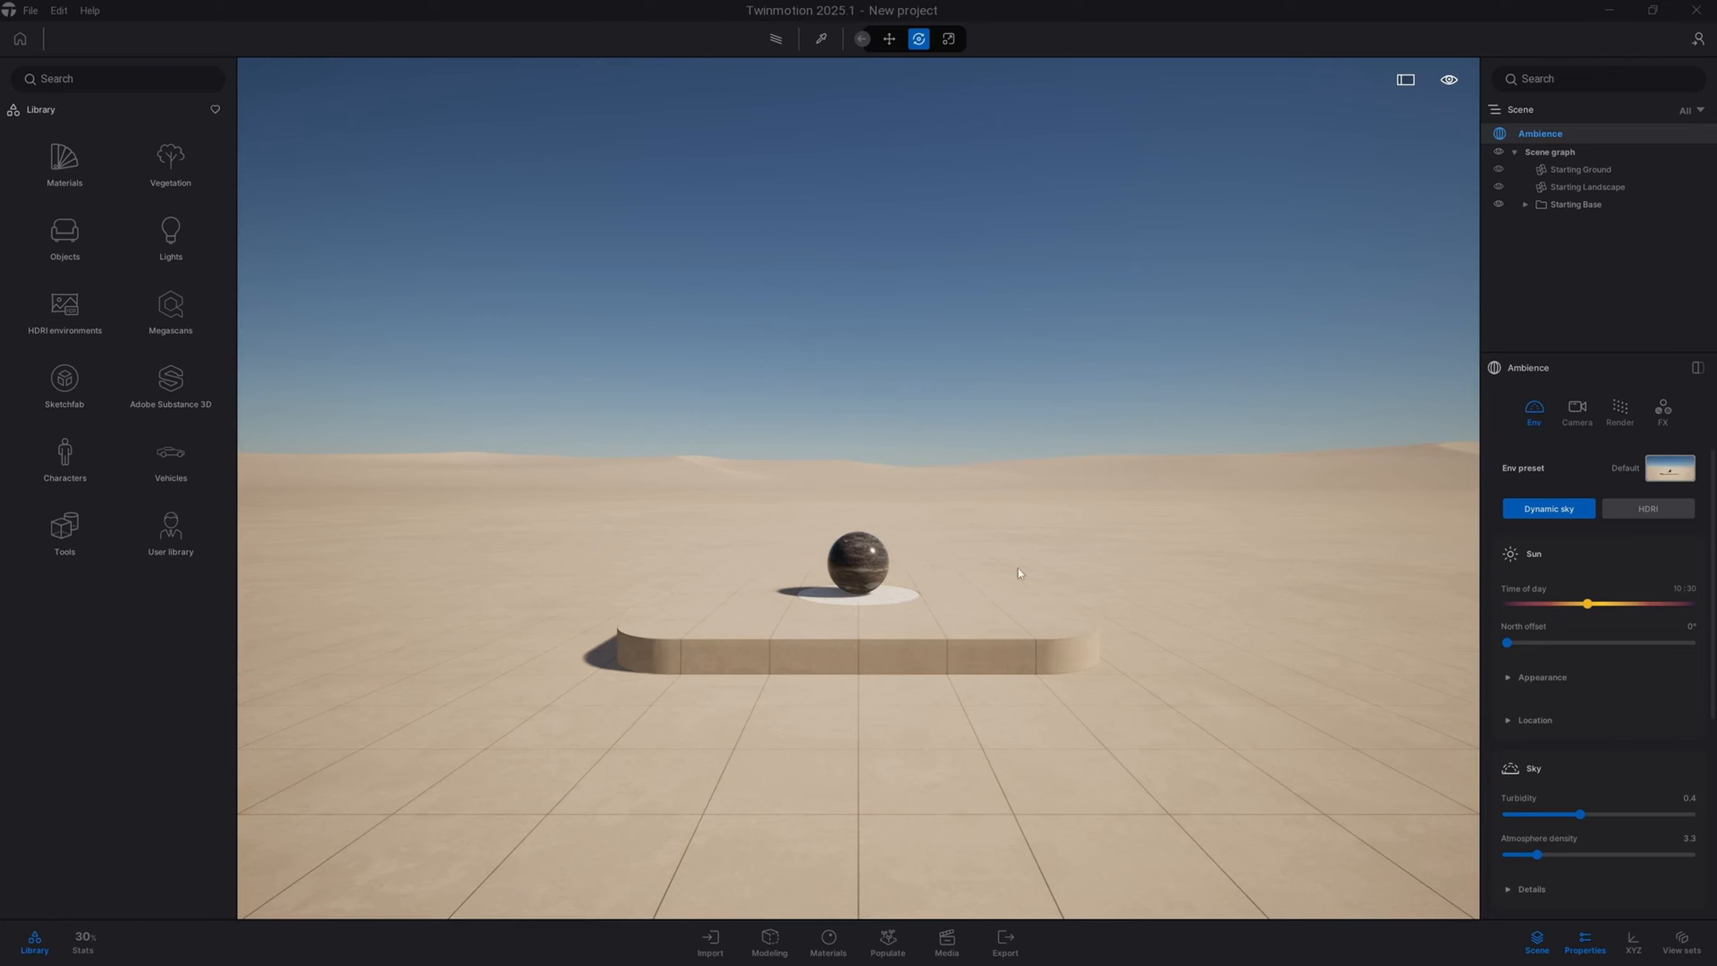
Step: Hide the Starting Base folder, Starting Landscape and Starting Ground in the scene graph and clear the selection
left_click(912, 637)
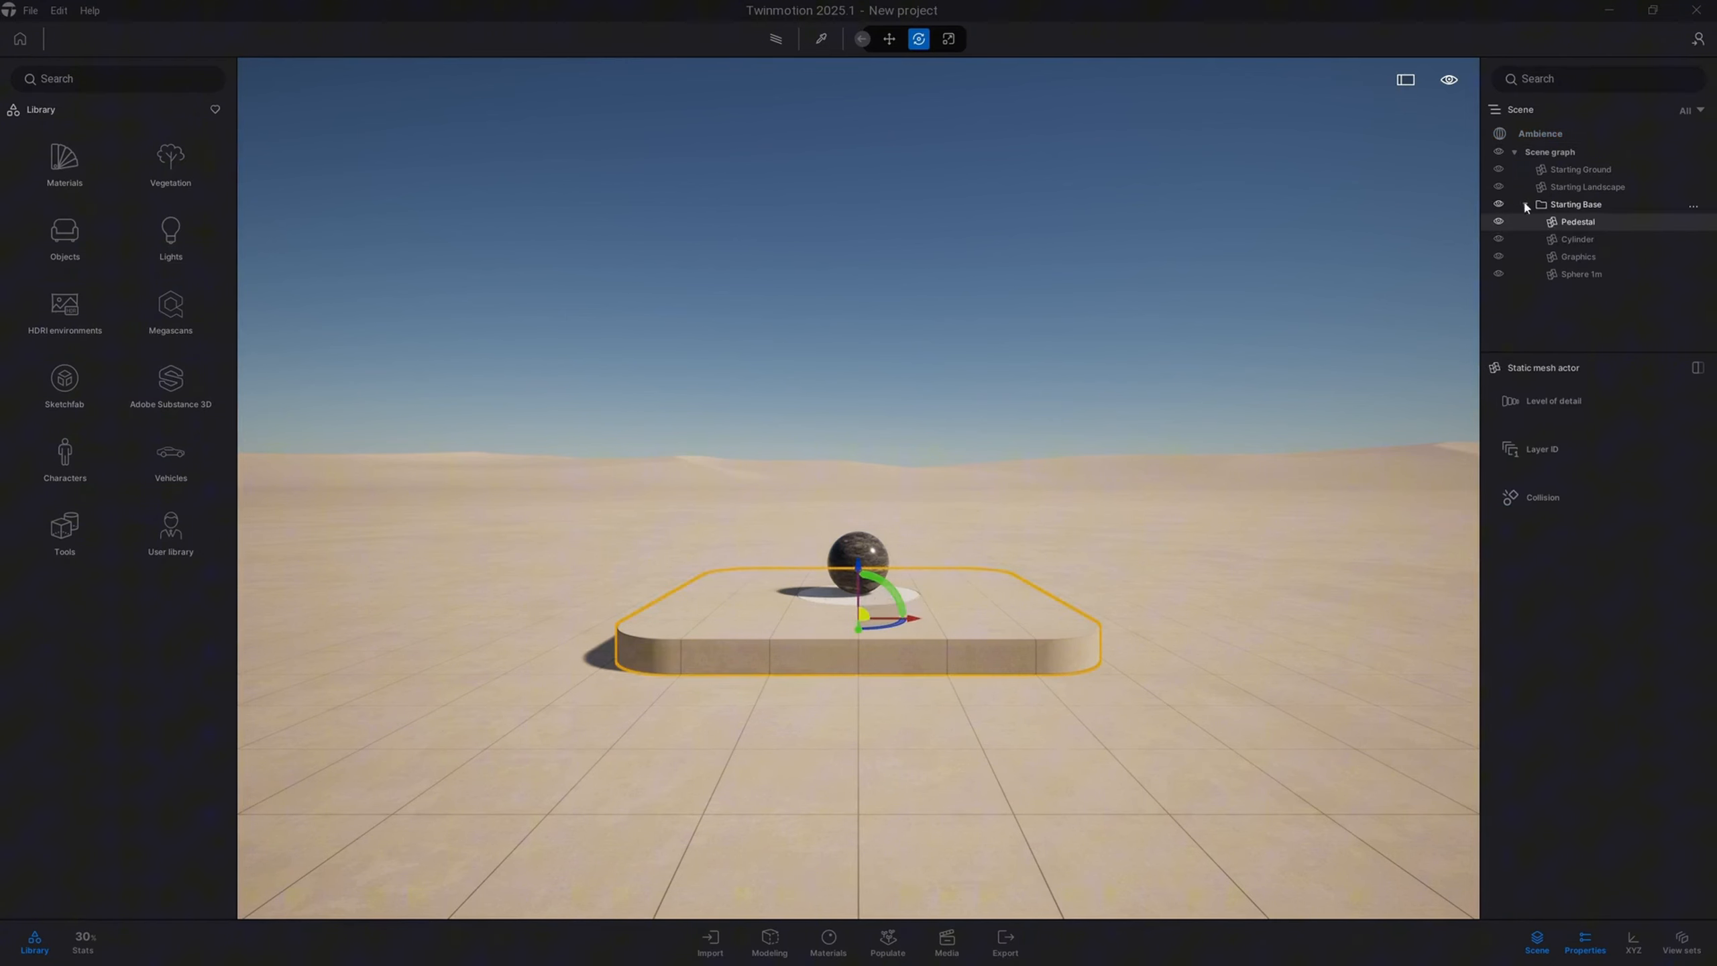
left_click(1499, 205)
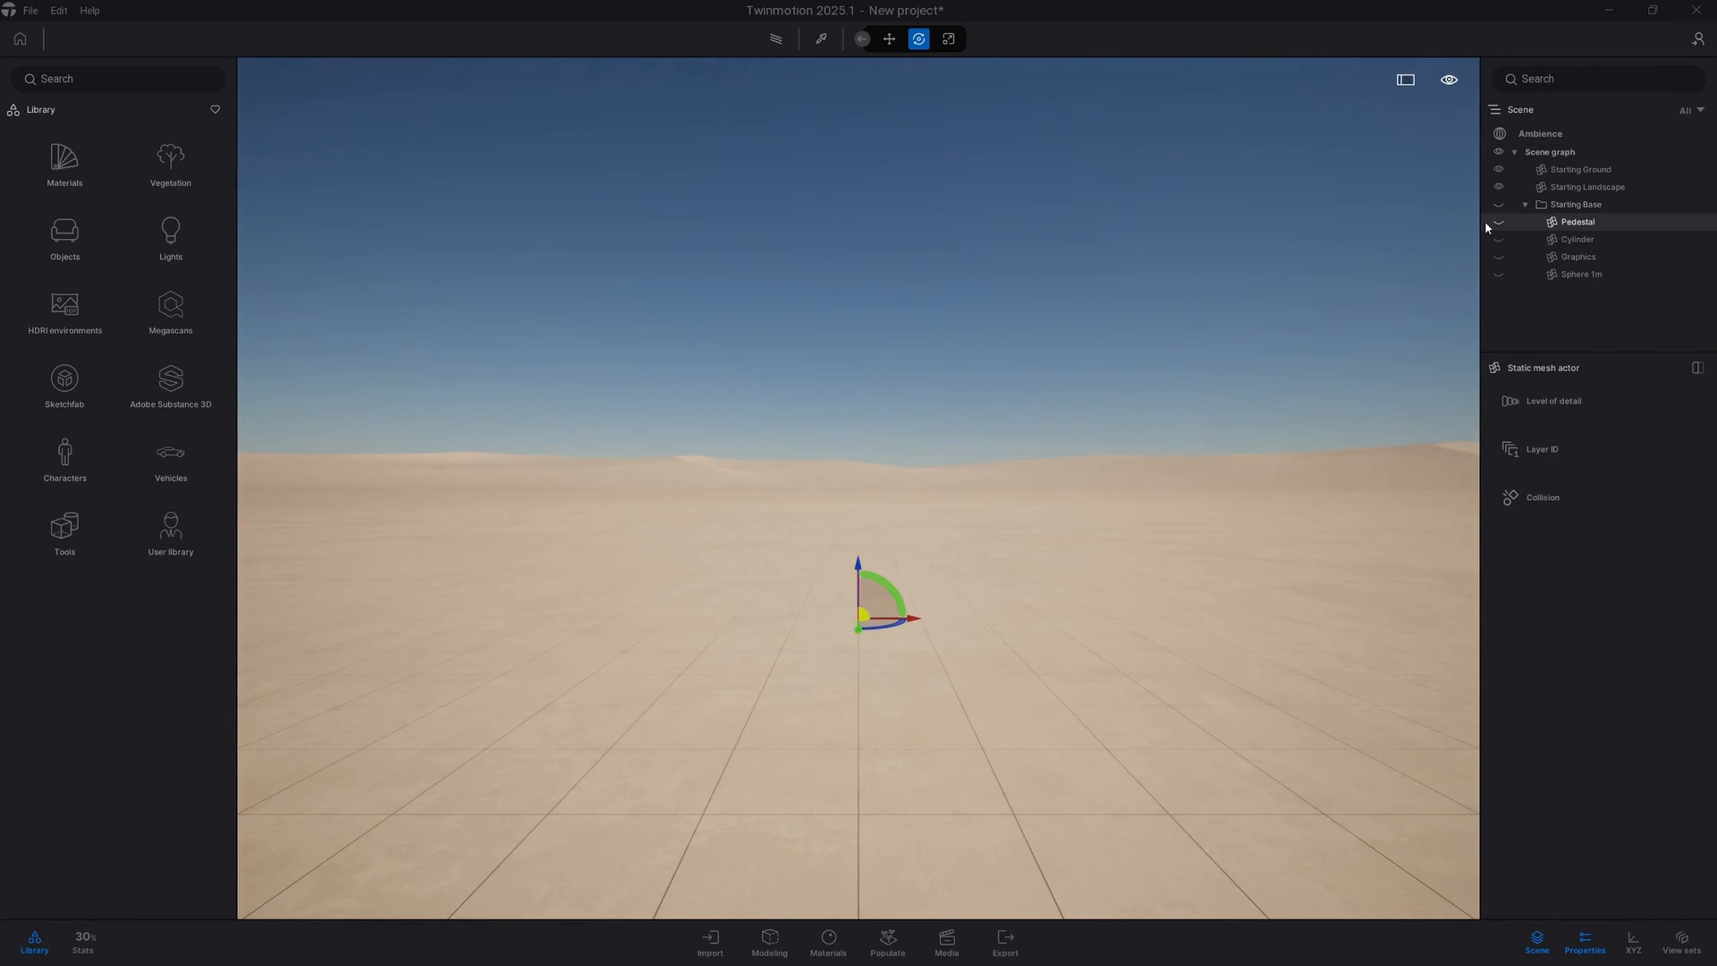
left_click(1499, 187)
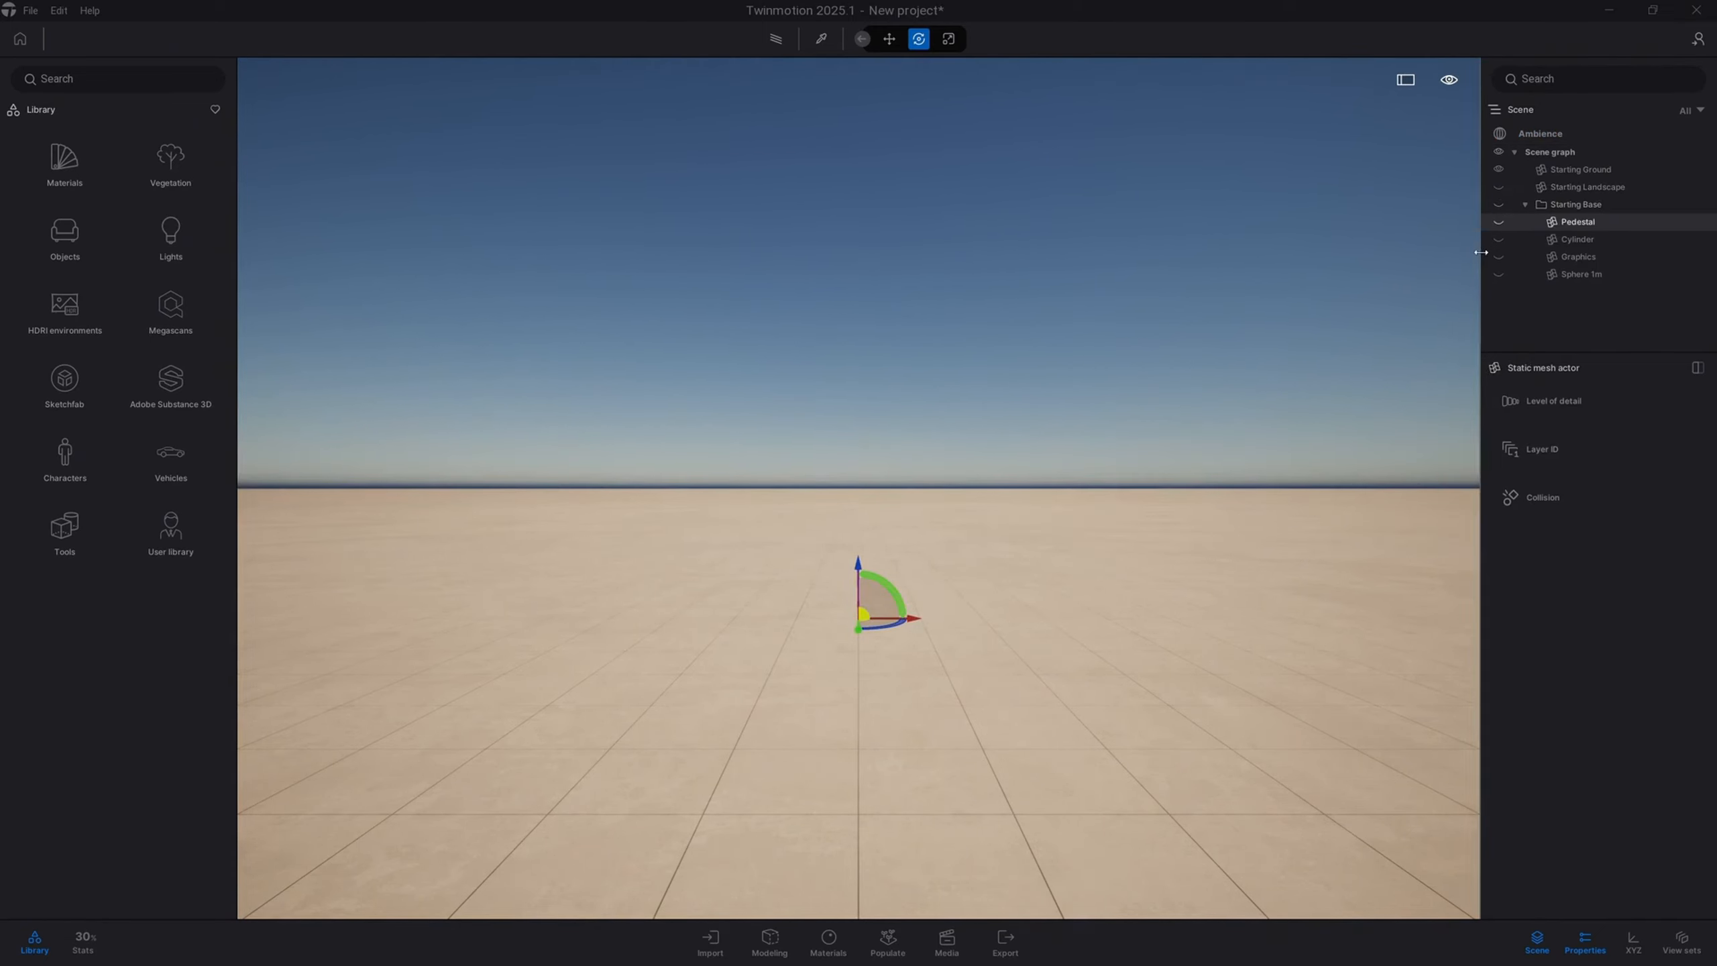
left_click(1499, 170)
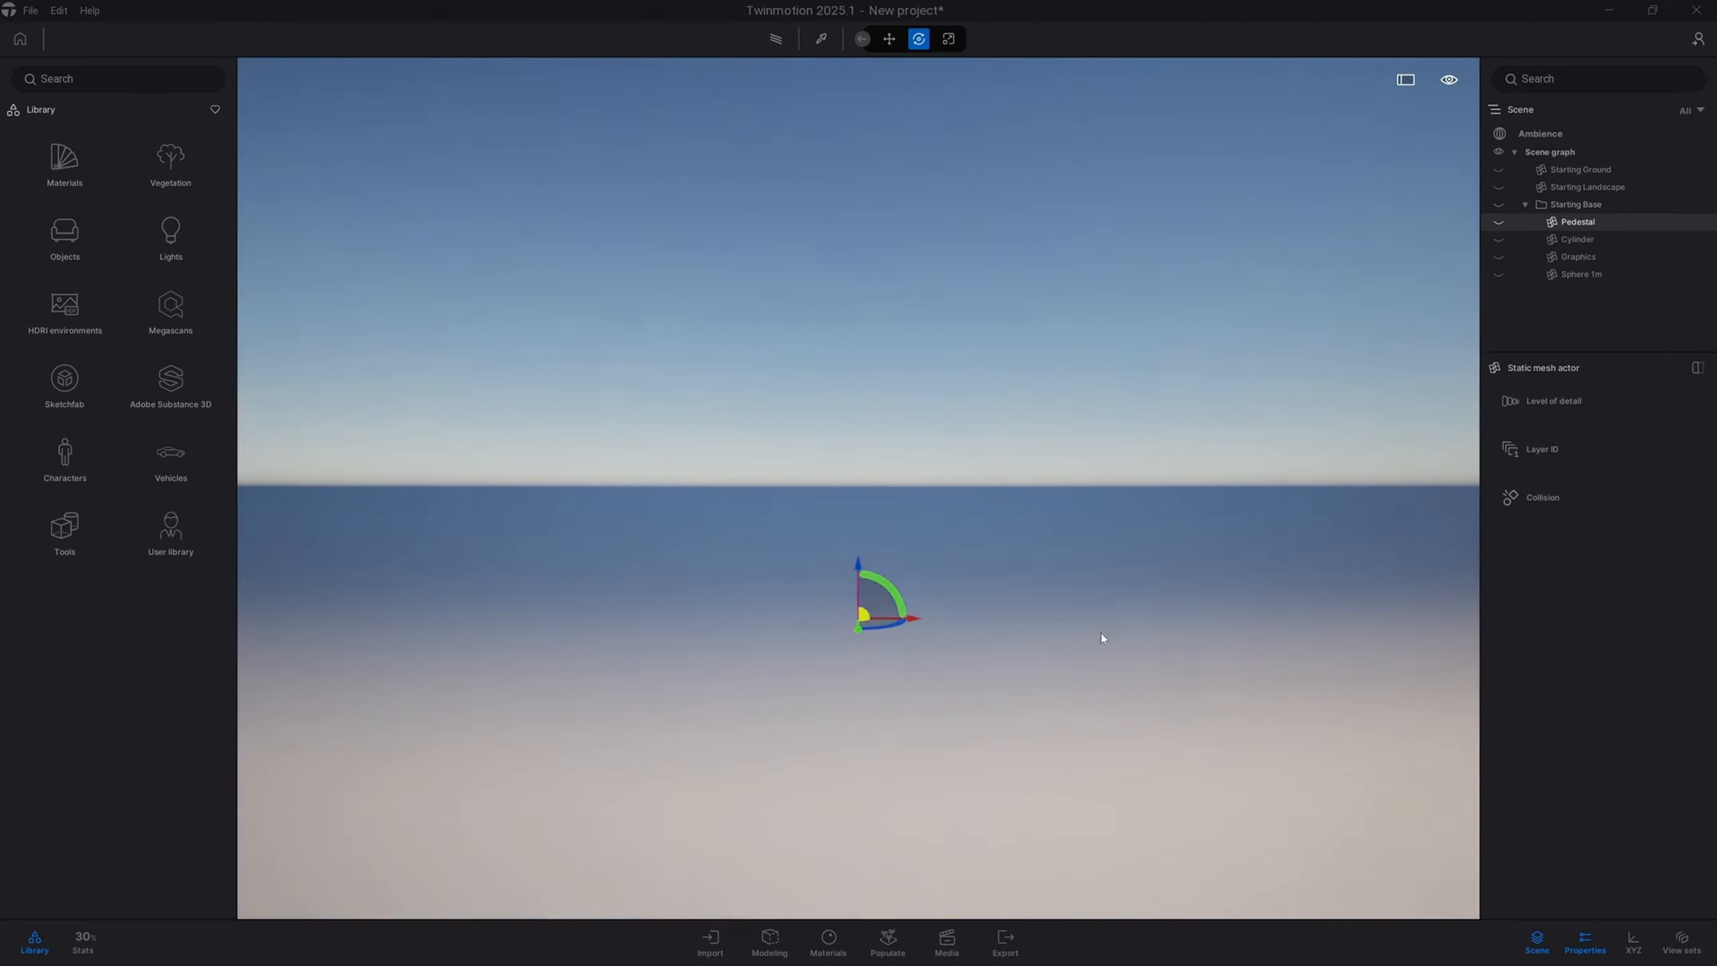
left_click(1066, 565)
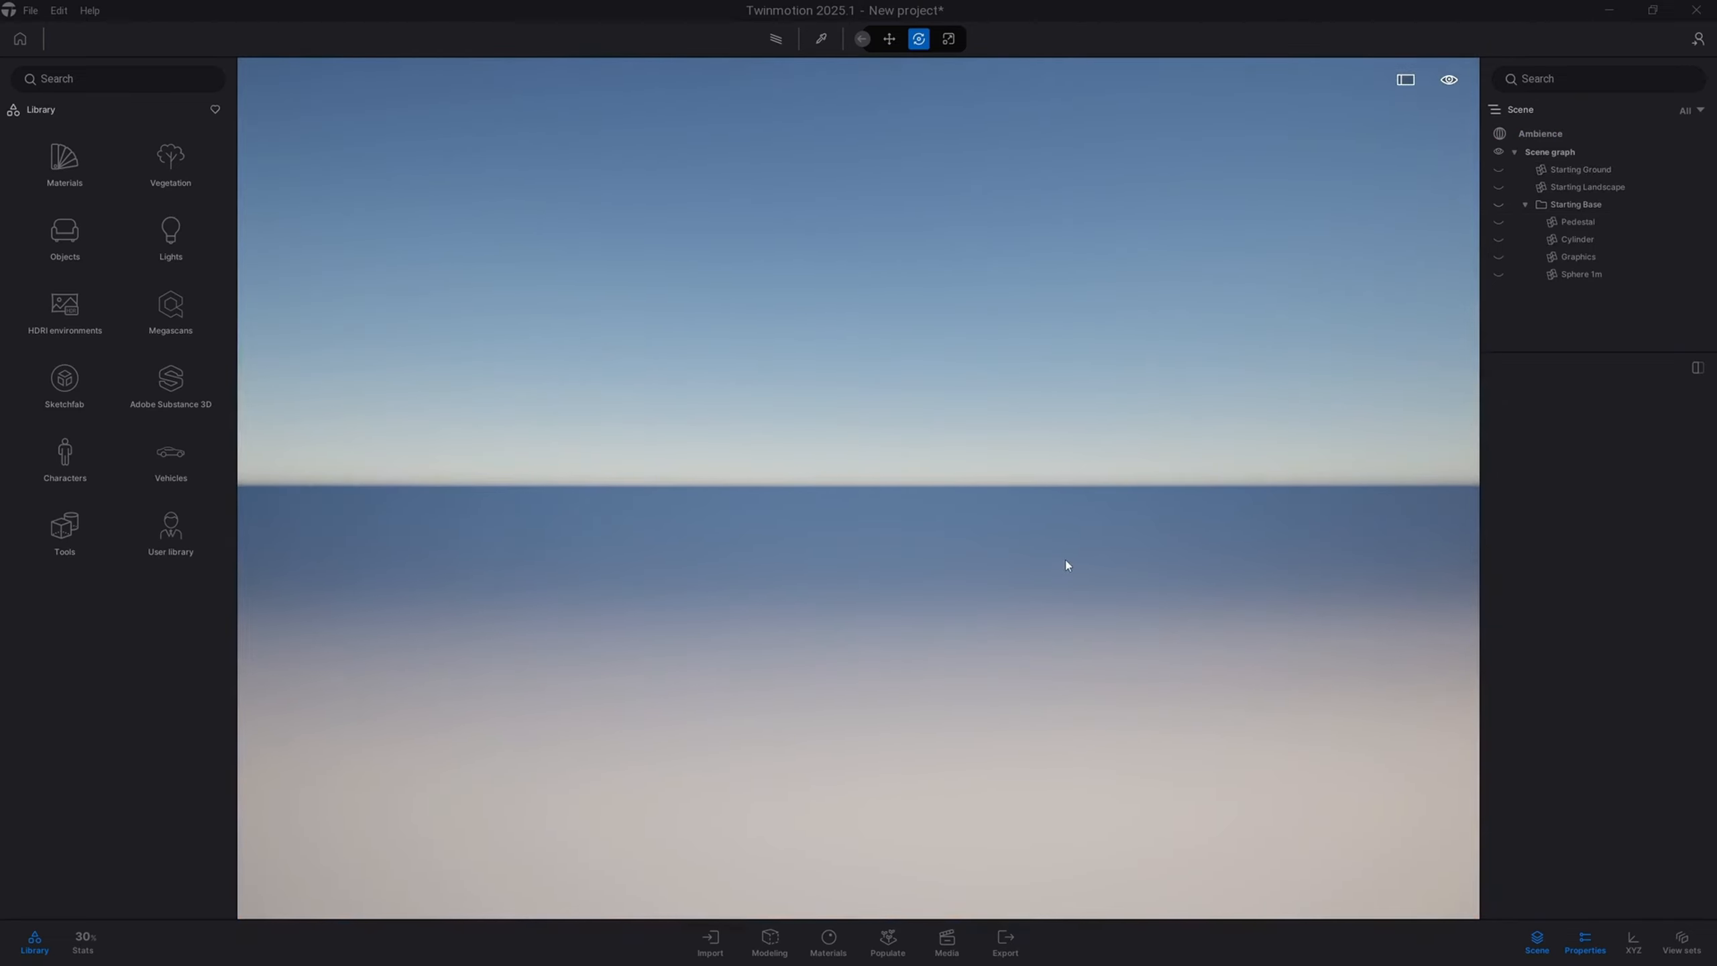
Step: Import garage.skp from the sea house folder as geometry, with the Keep hierarchy option
left_click(710, 940)
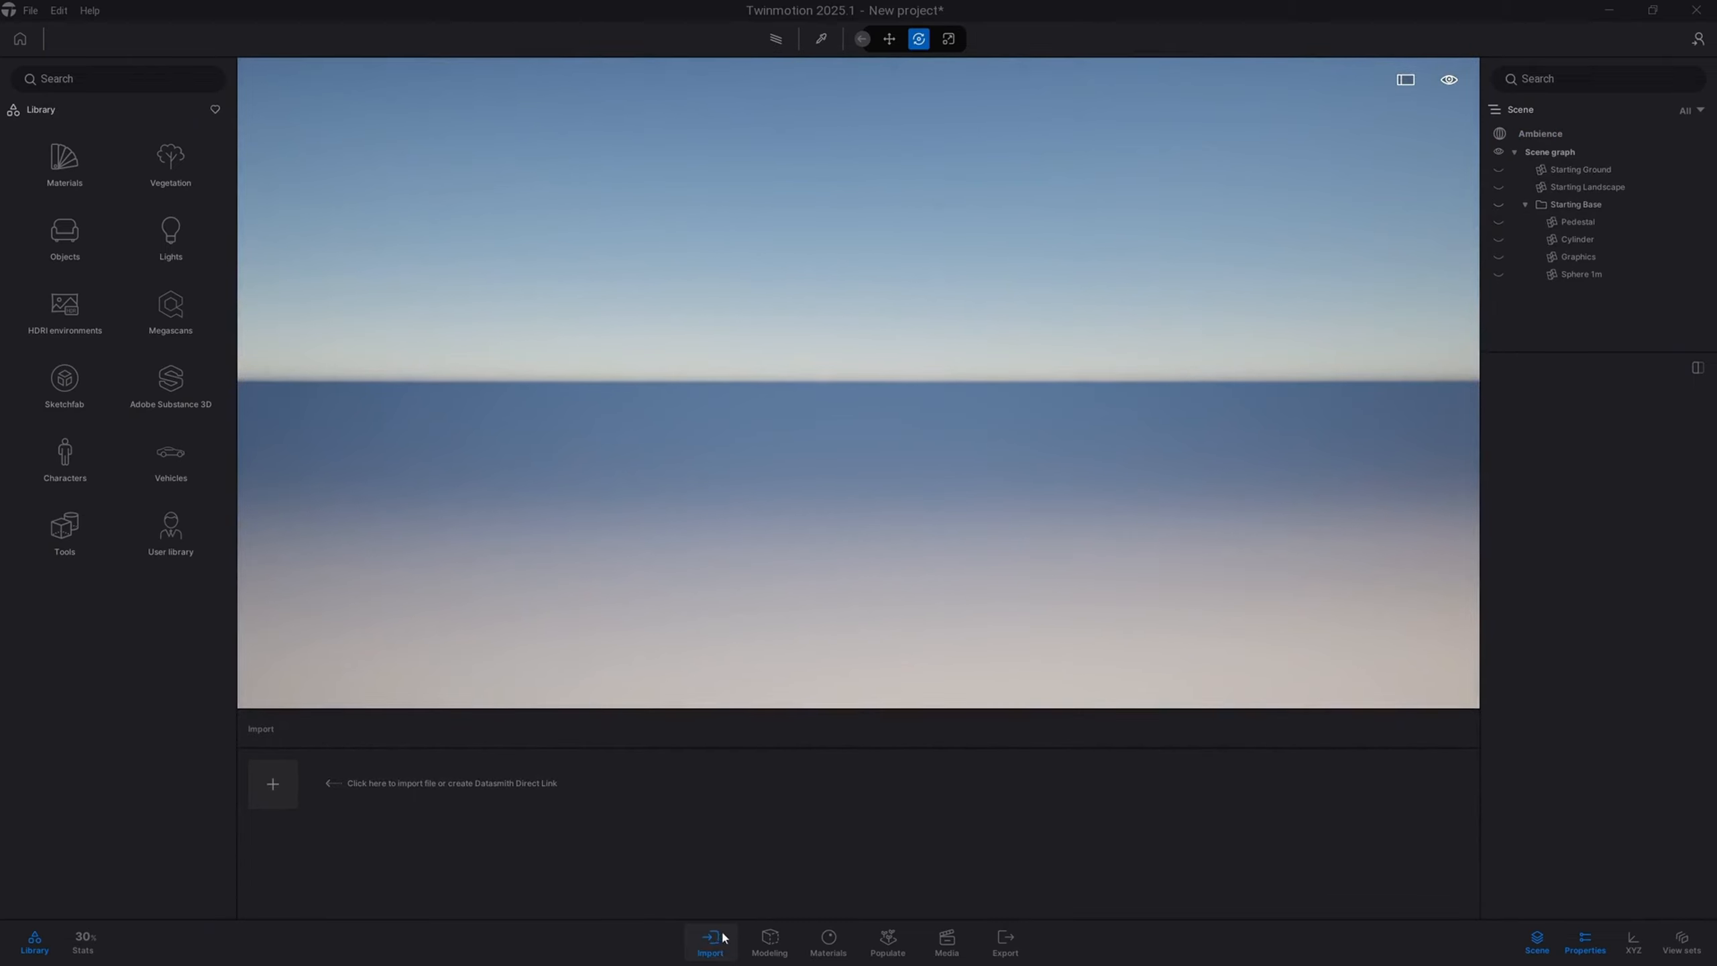
left_click(274, 788)
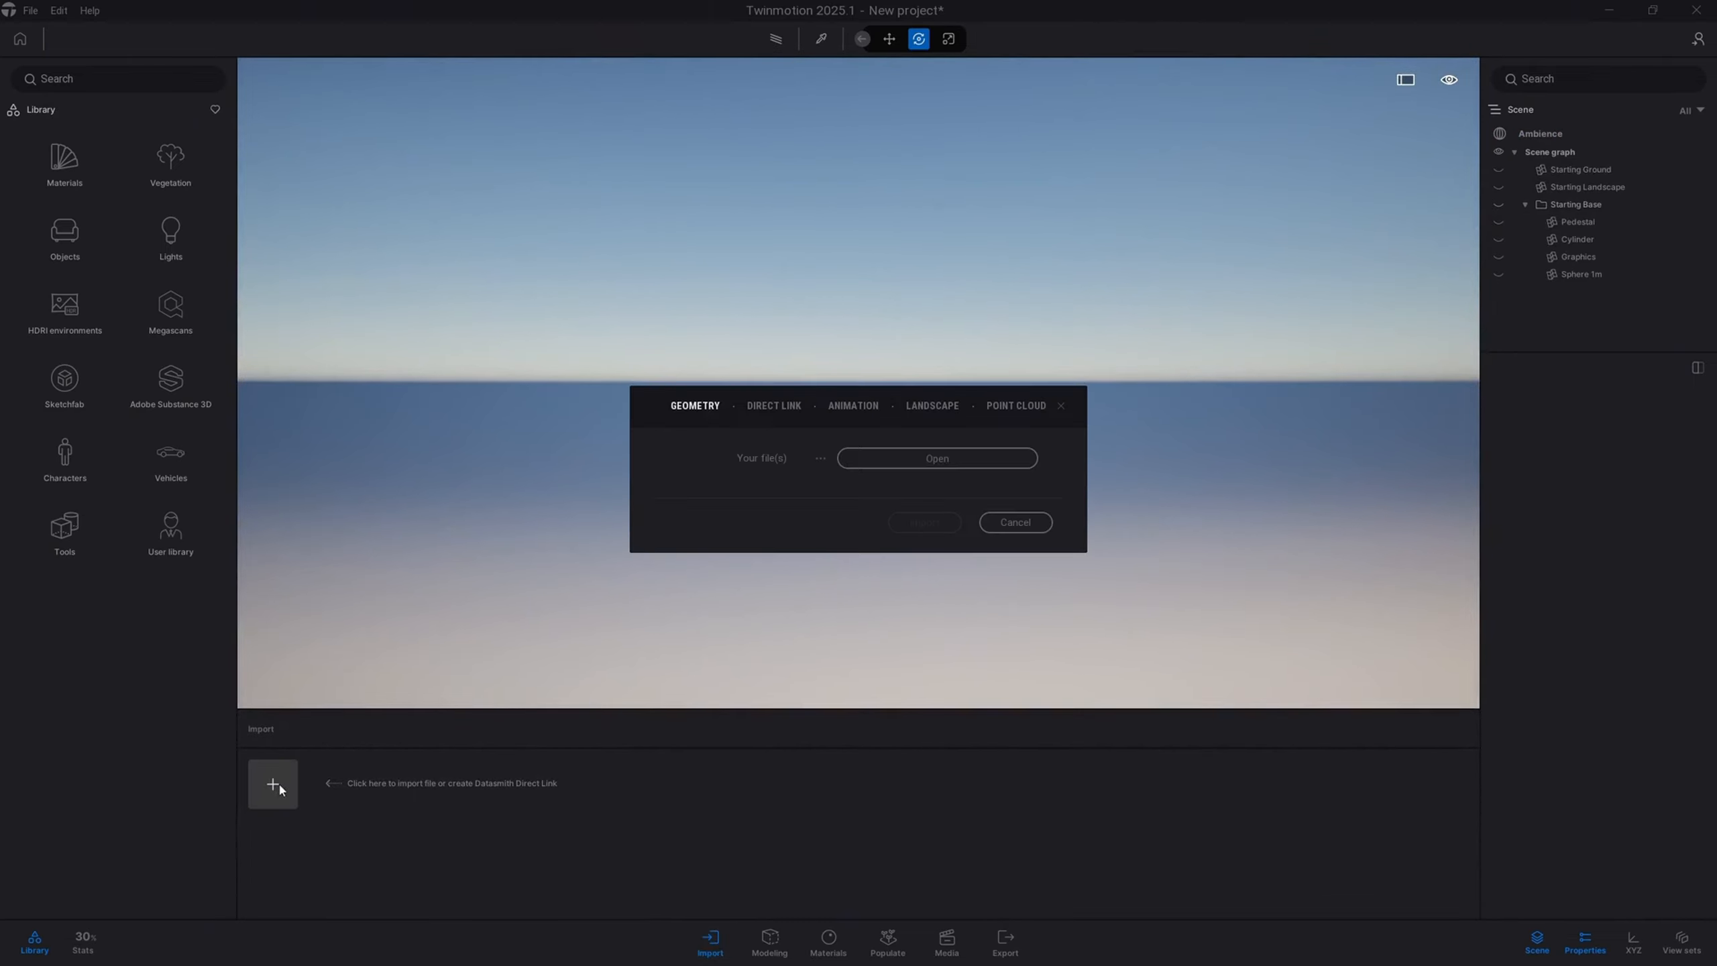
left_click(938, 460)
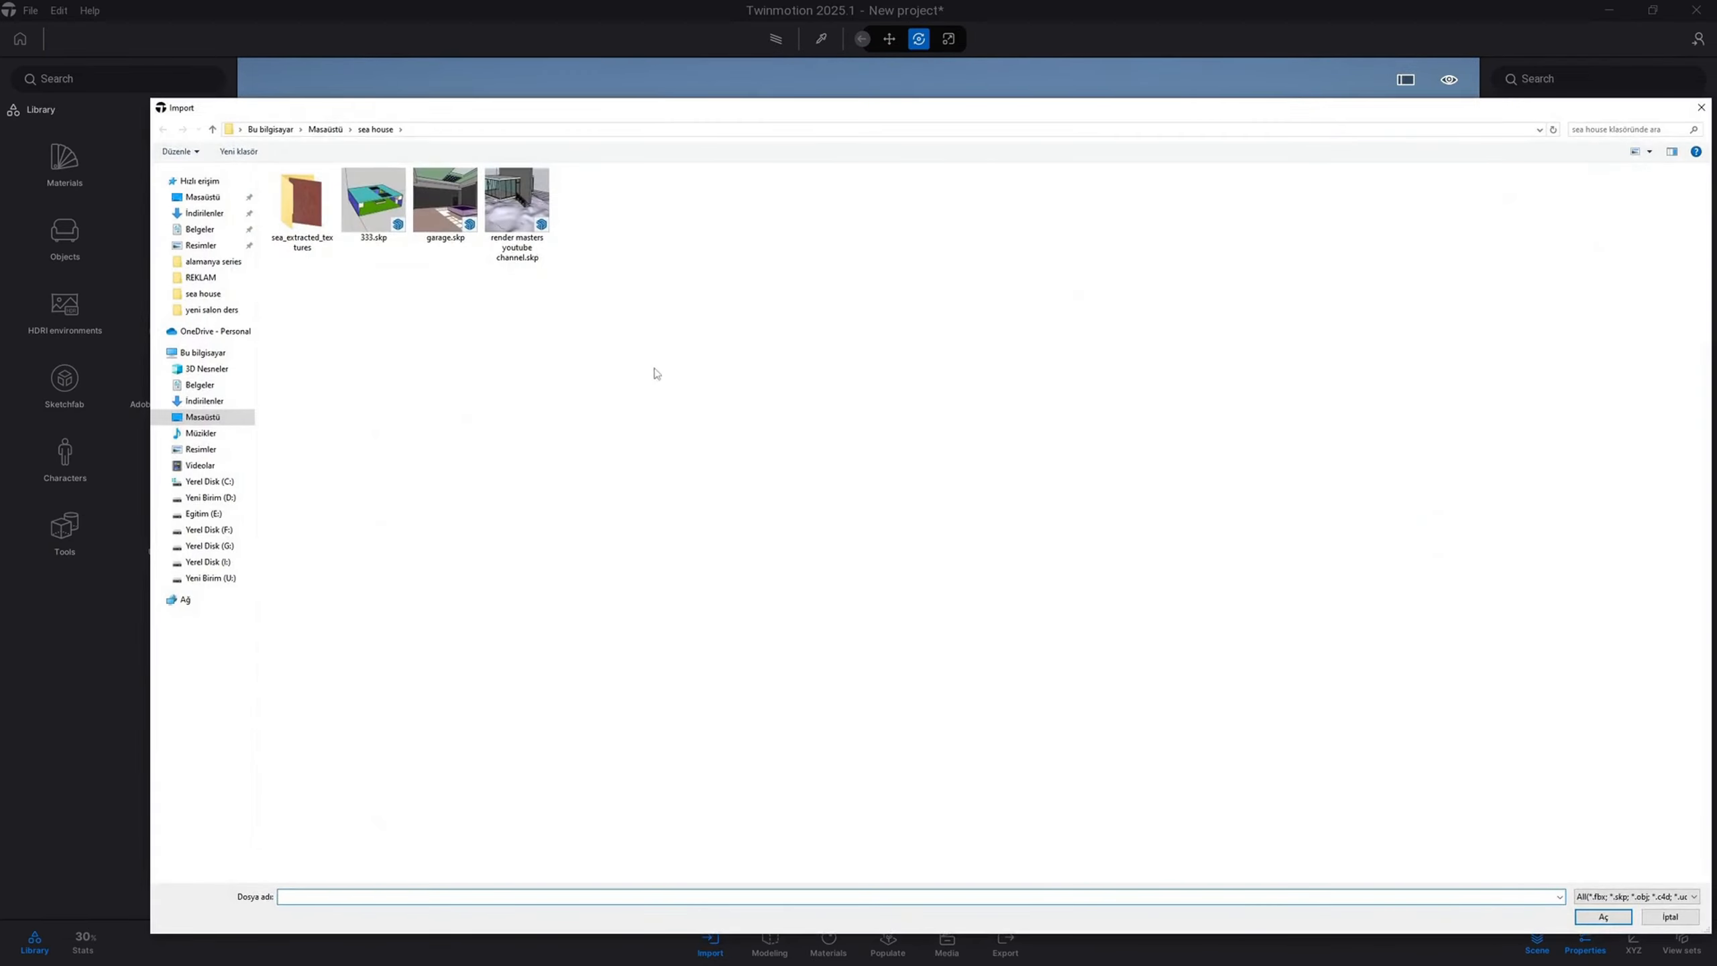
left_click(464, 226)
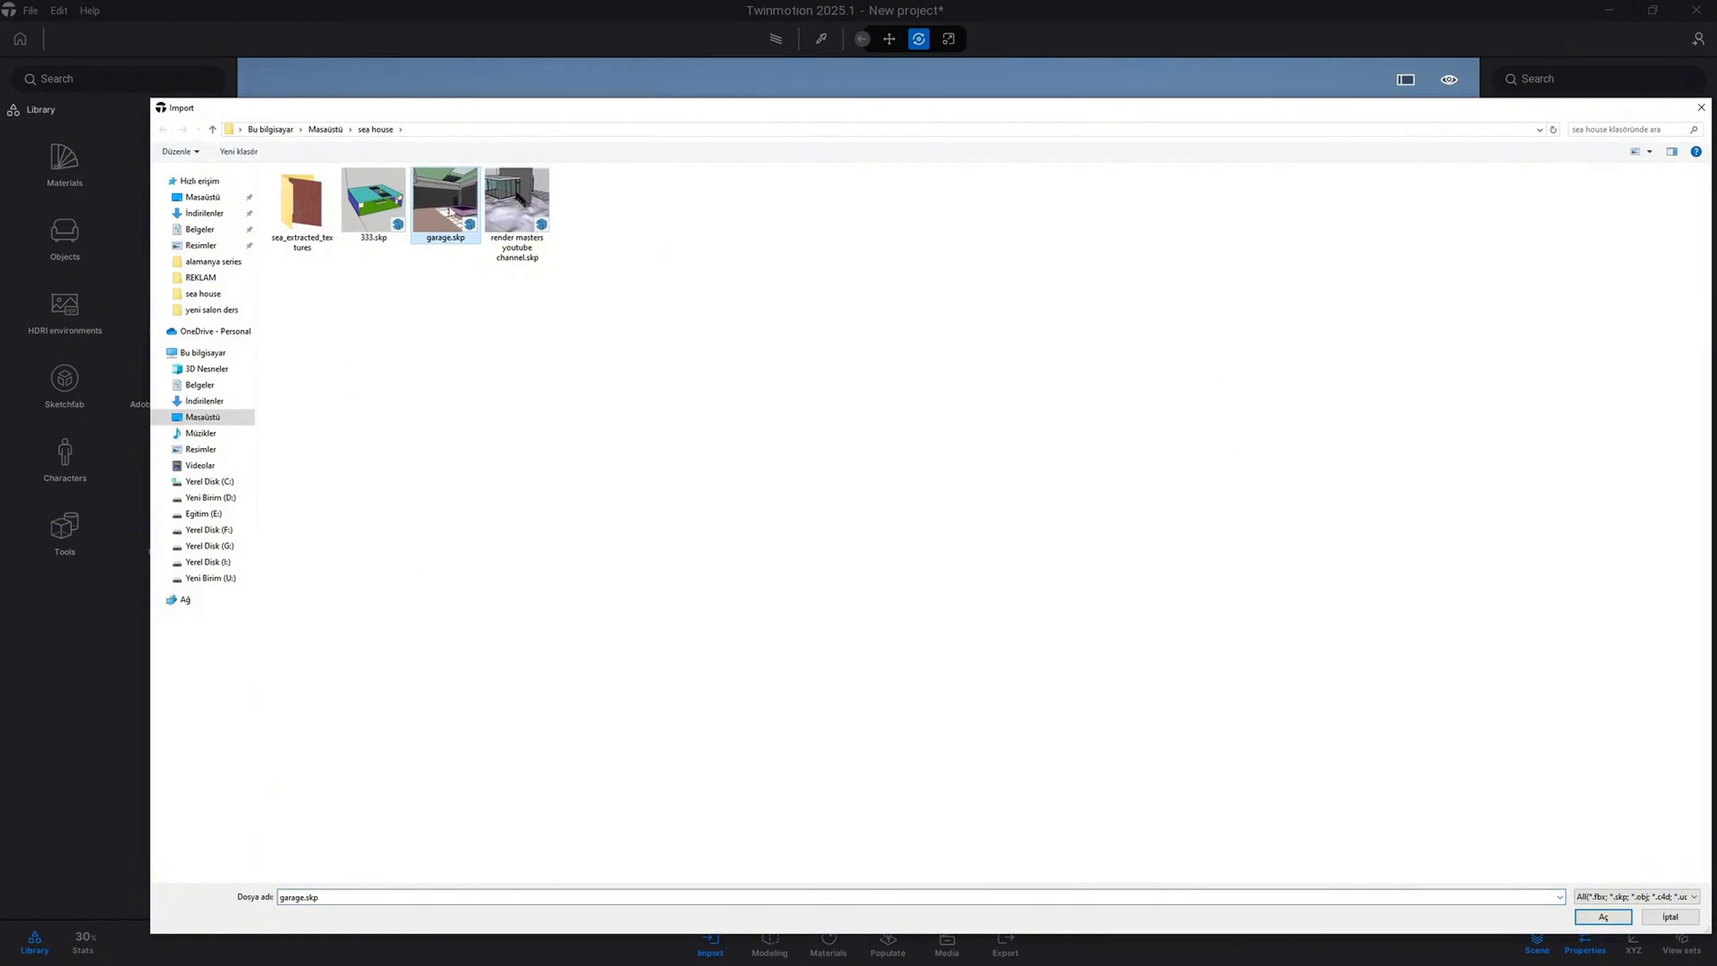
left_click(1603, 916)
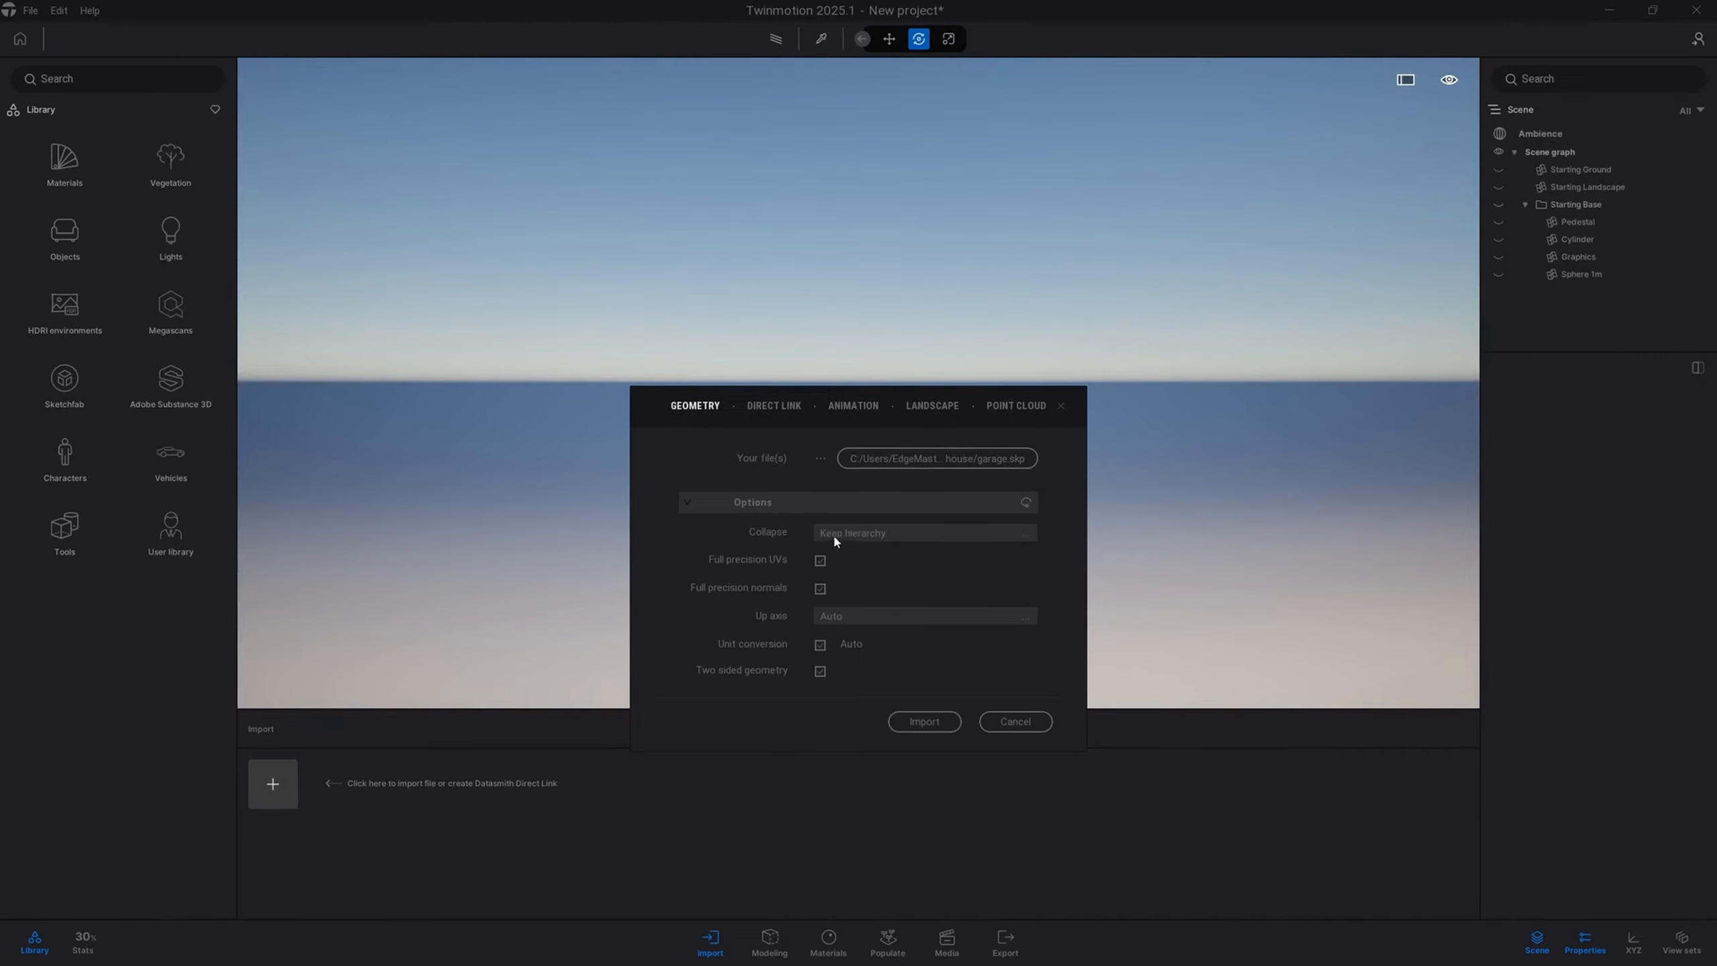
left_click(933, 726)
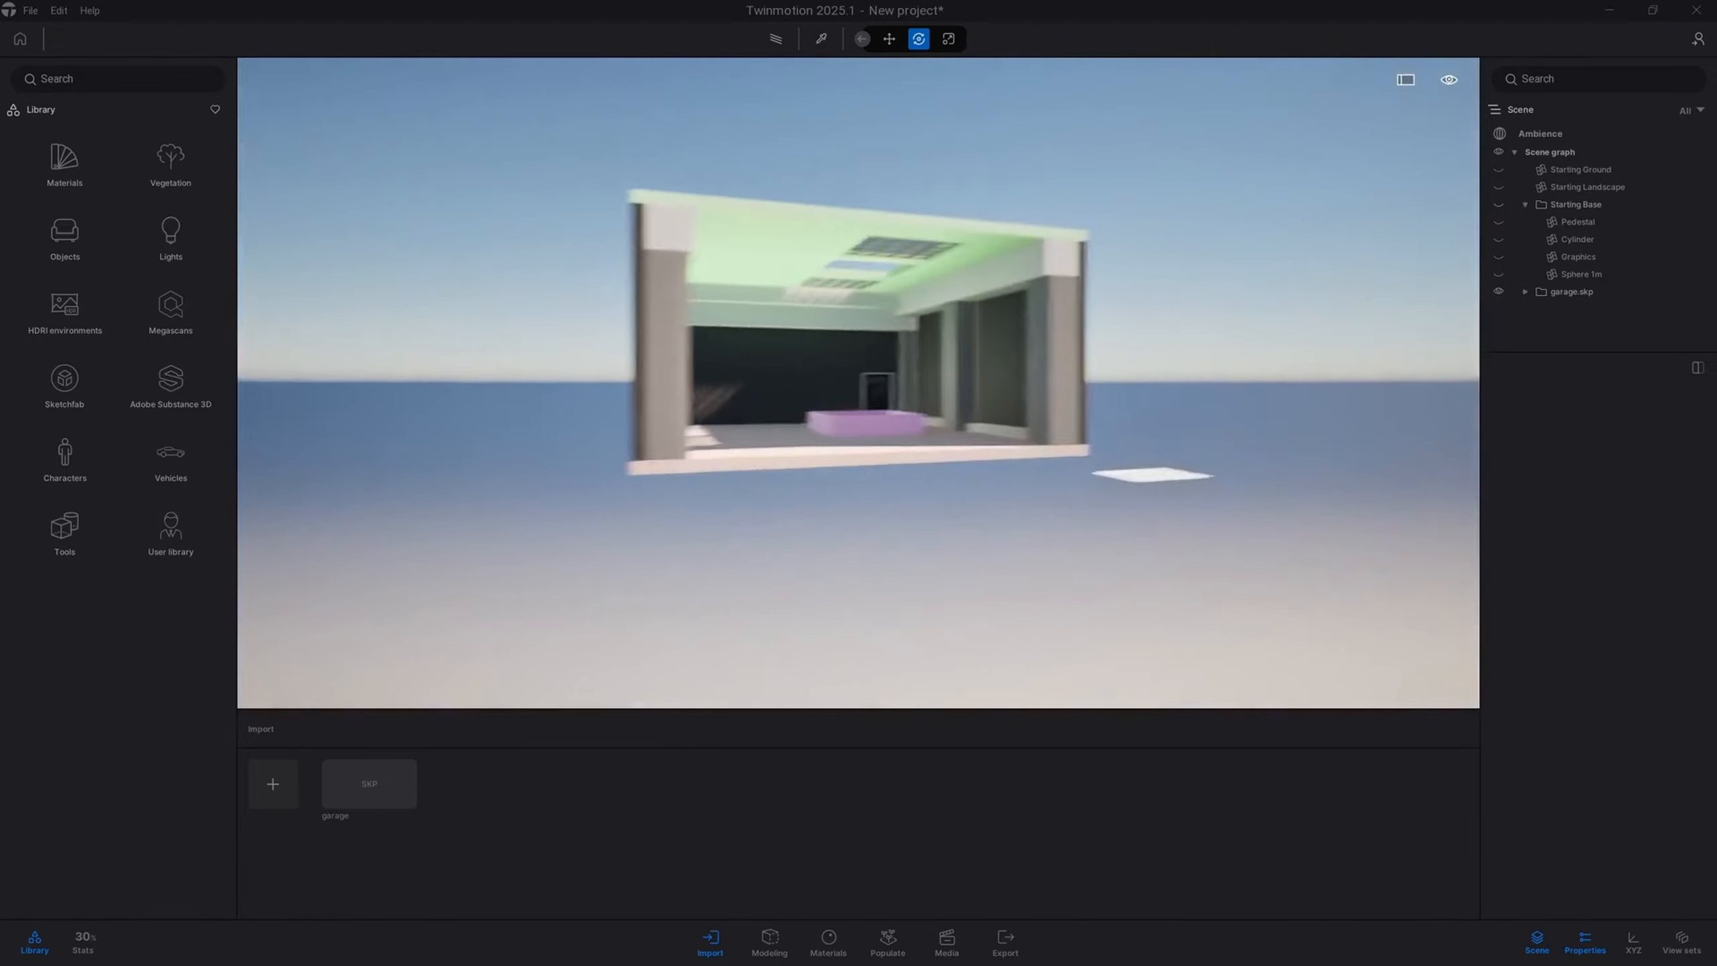
Step: Examine the imported garage's interior, including the floor, side walls, skylight, raised pool and back door
key("w")
key("s")
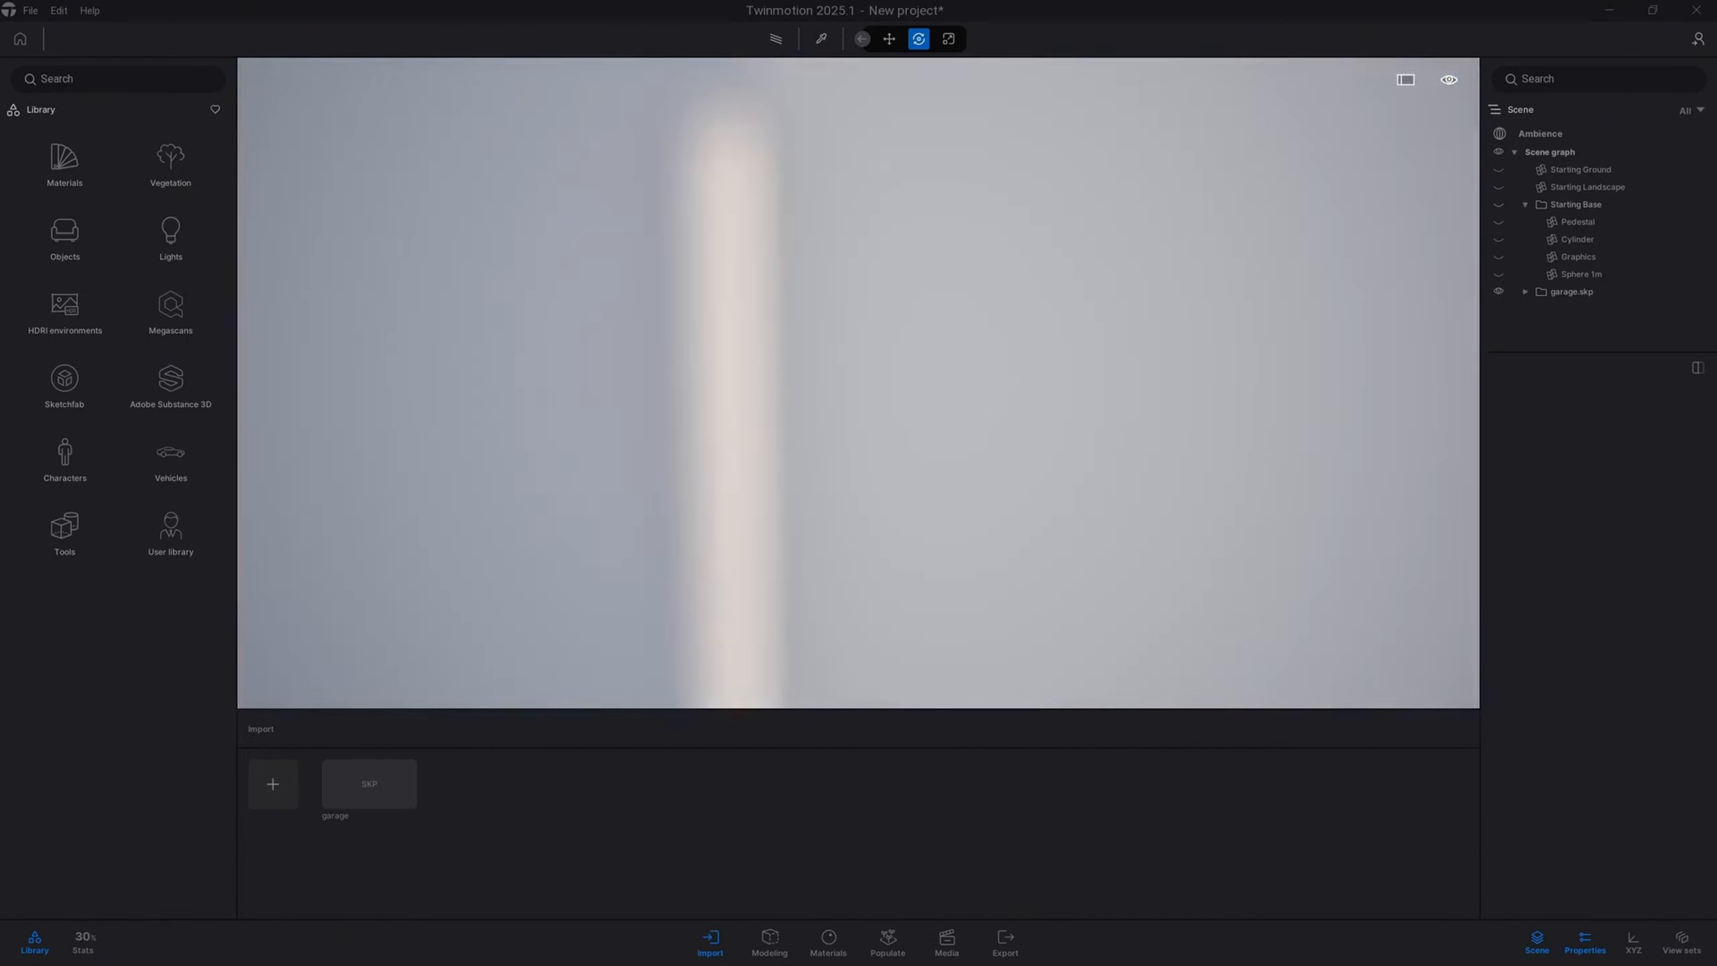
key("s")
right_click_drag(859, 383, 771, 383)
key("w")
key("s")
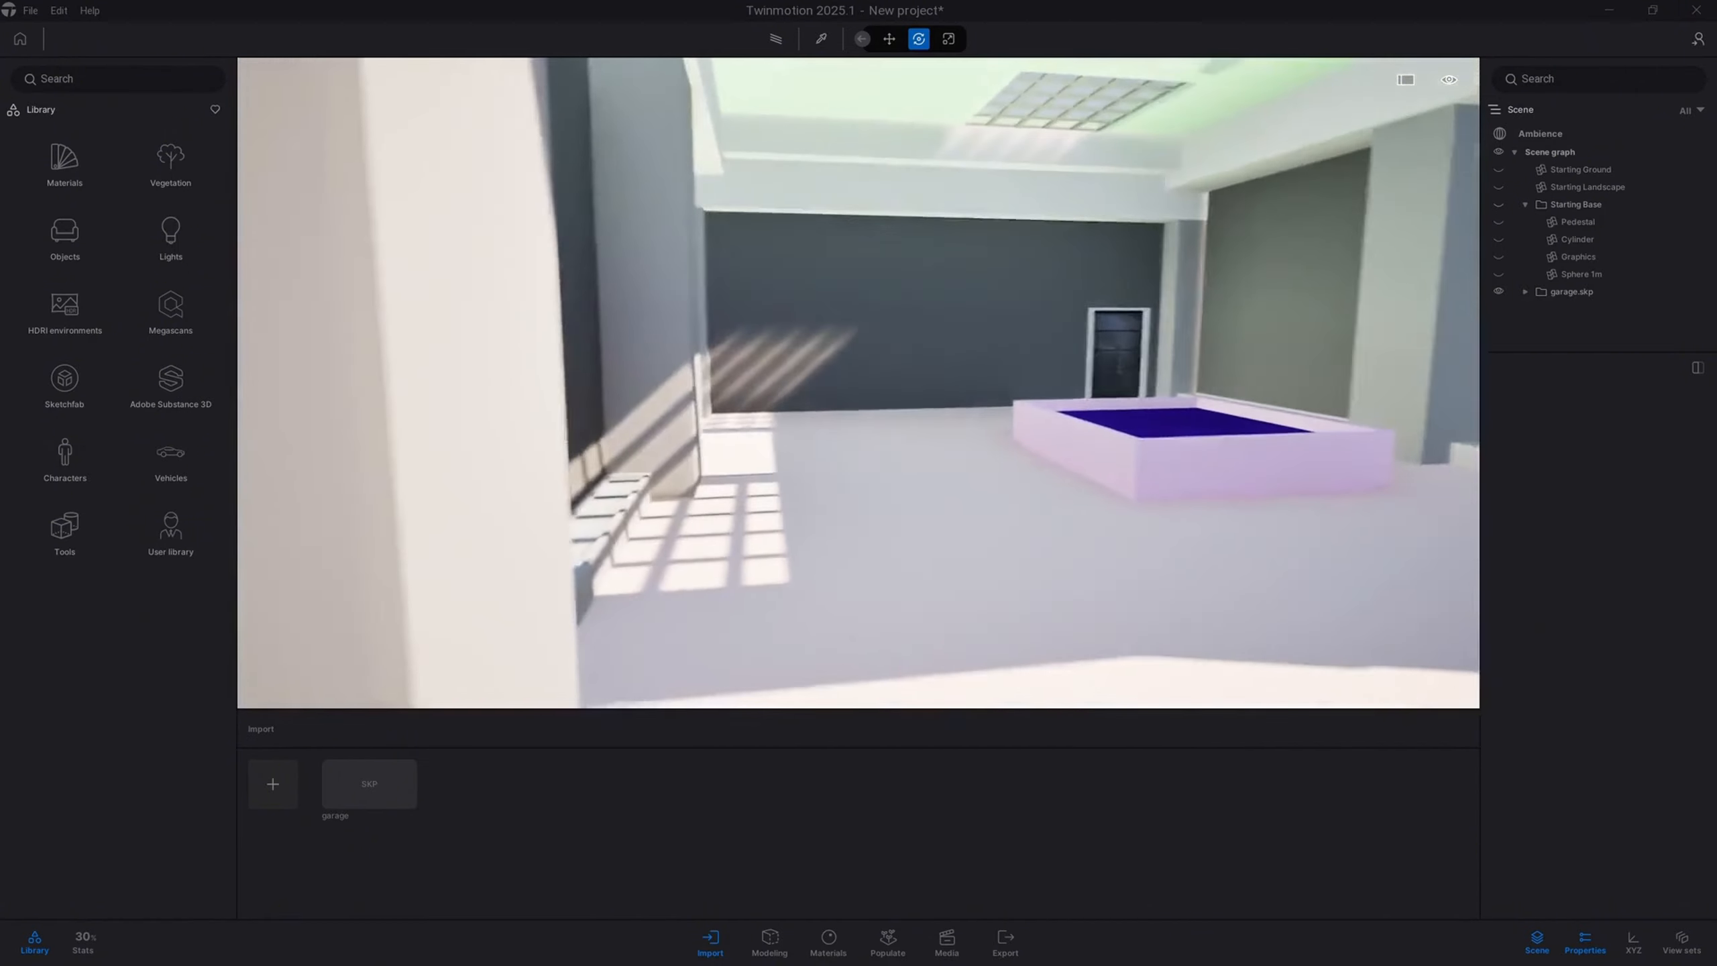
key("d")
key("a")
key("w")
key("d")
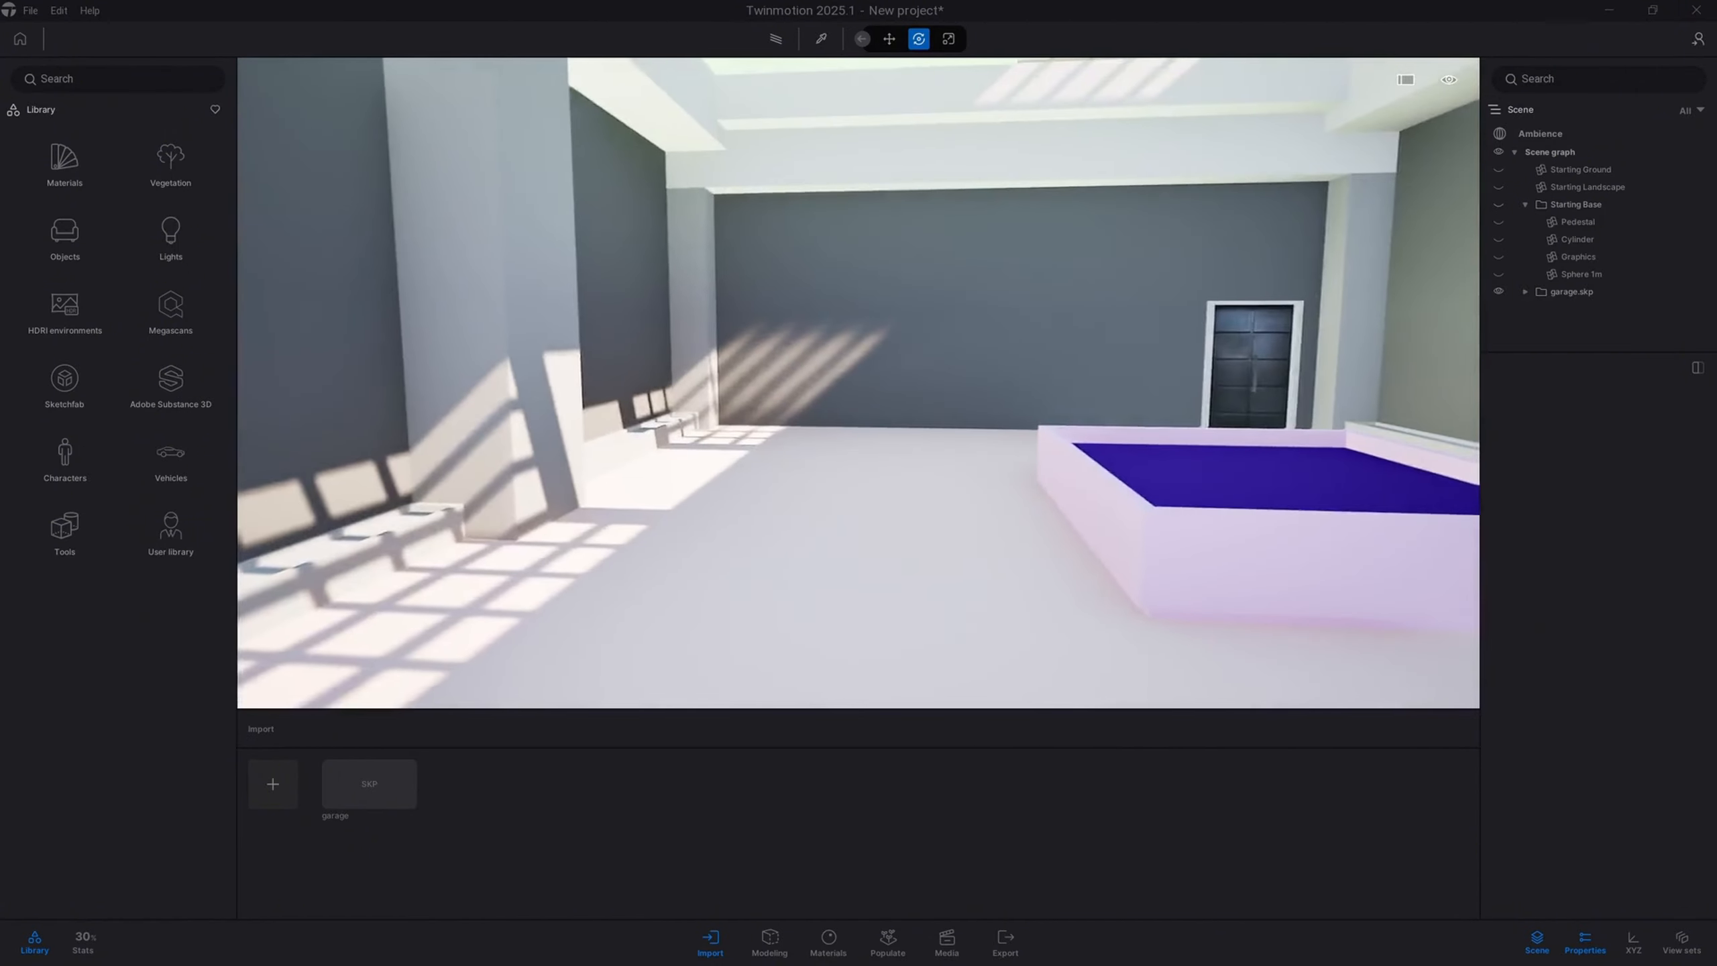
key("s")
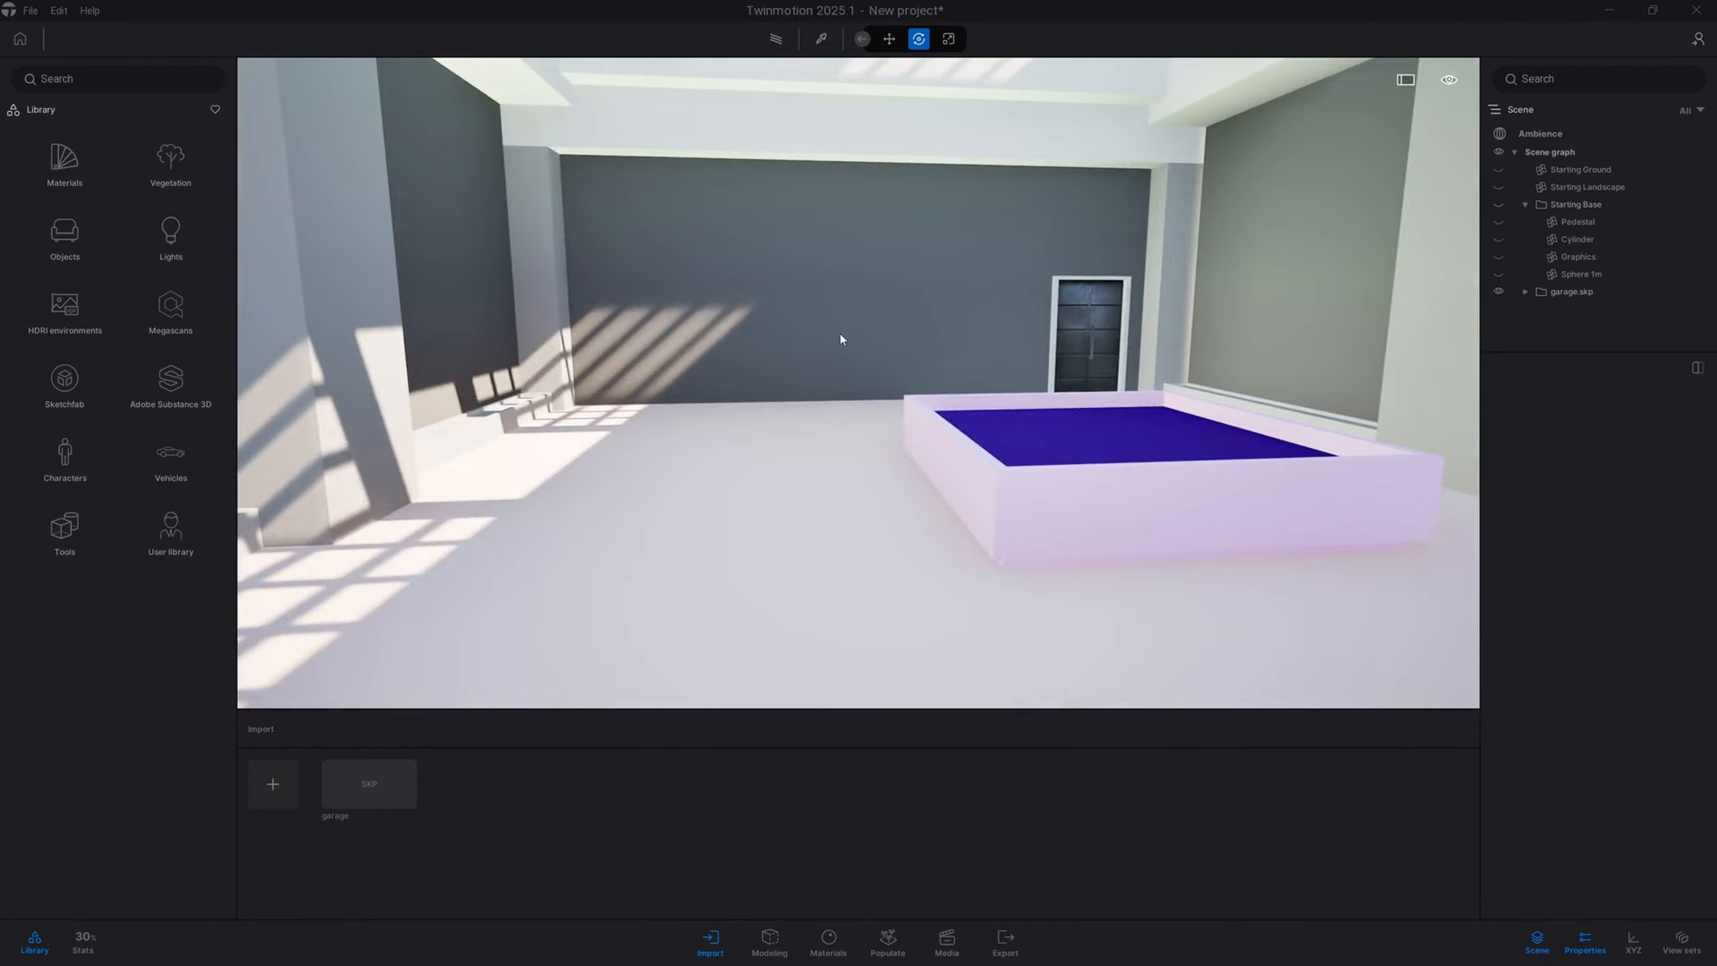
key("s")
key("a")
key("w")
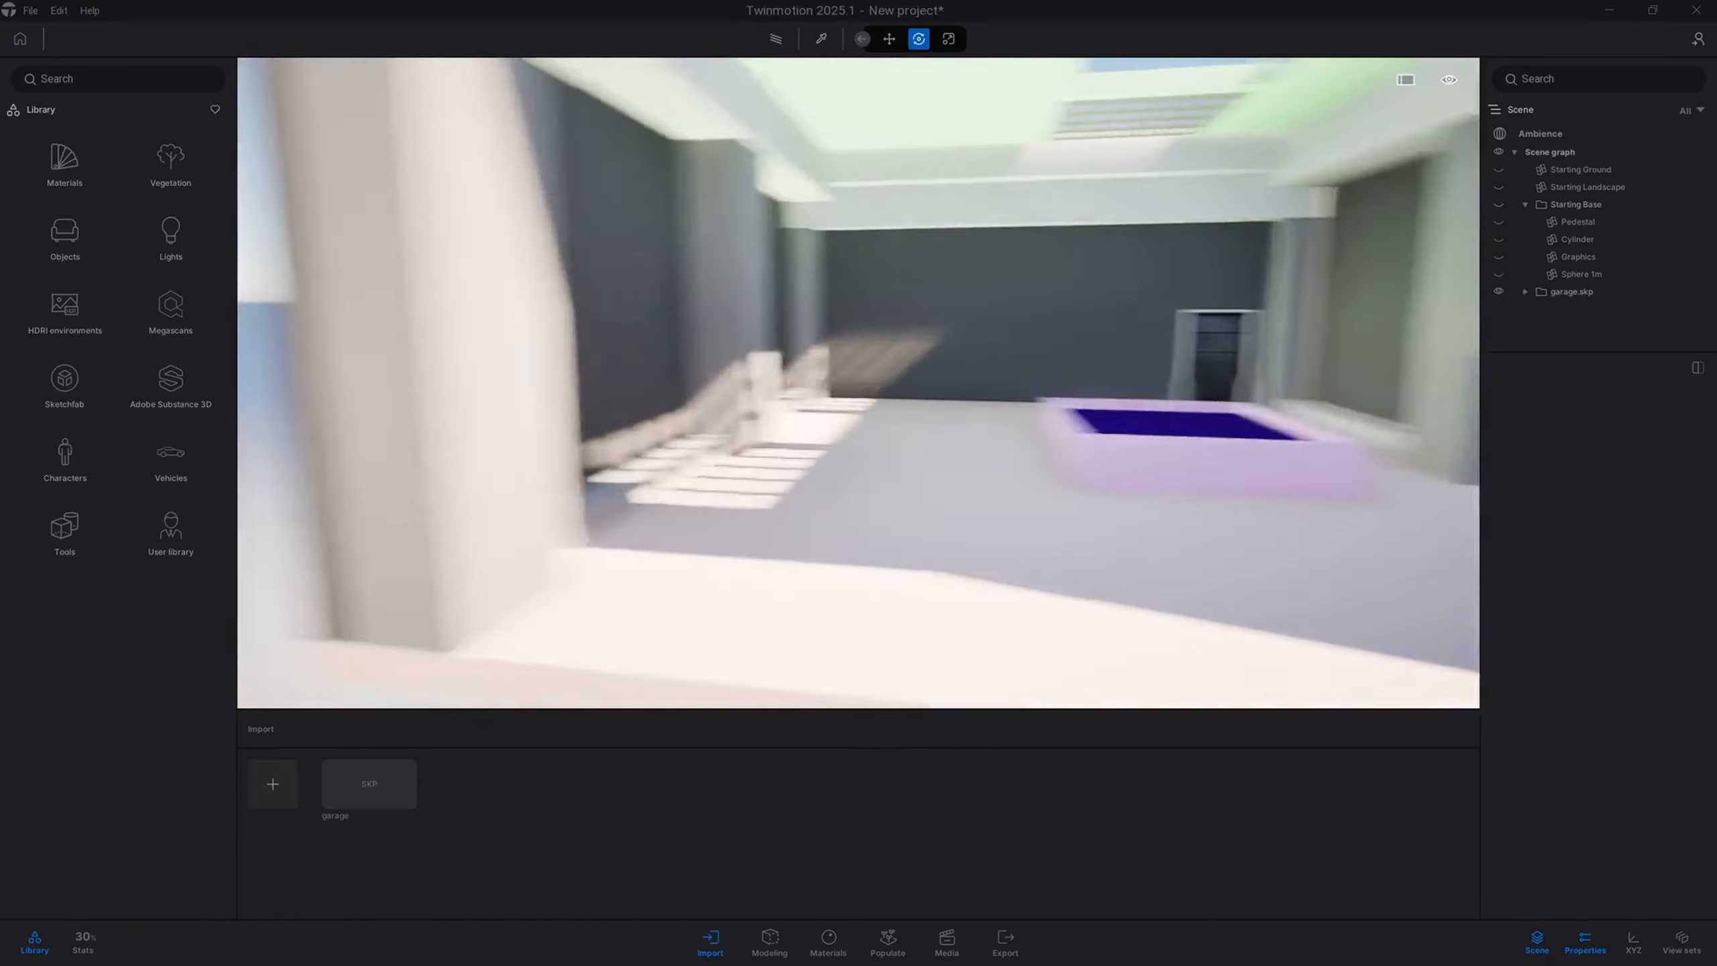
key("w")
key("s")
key("w")
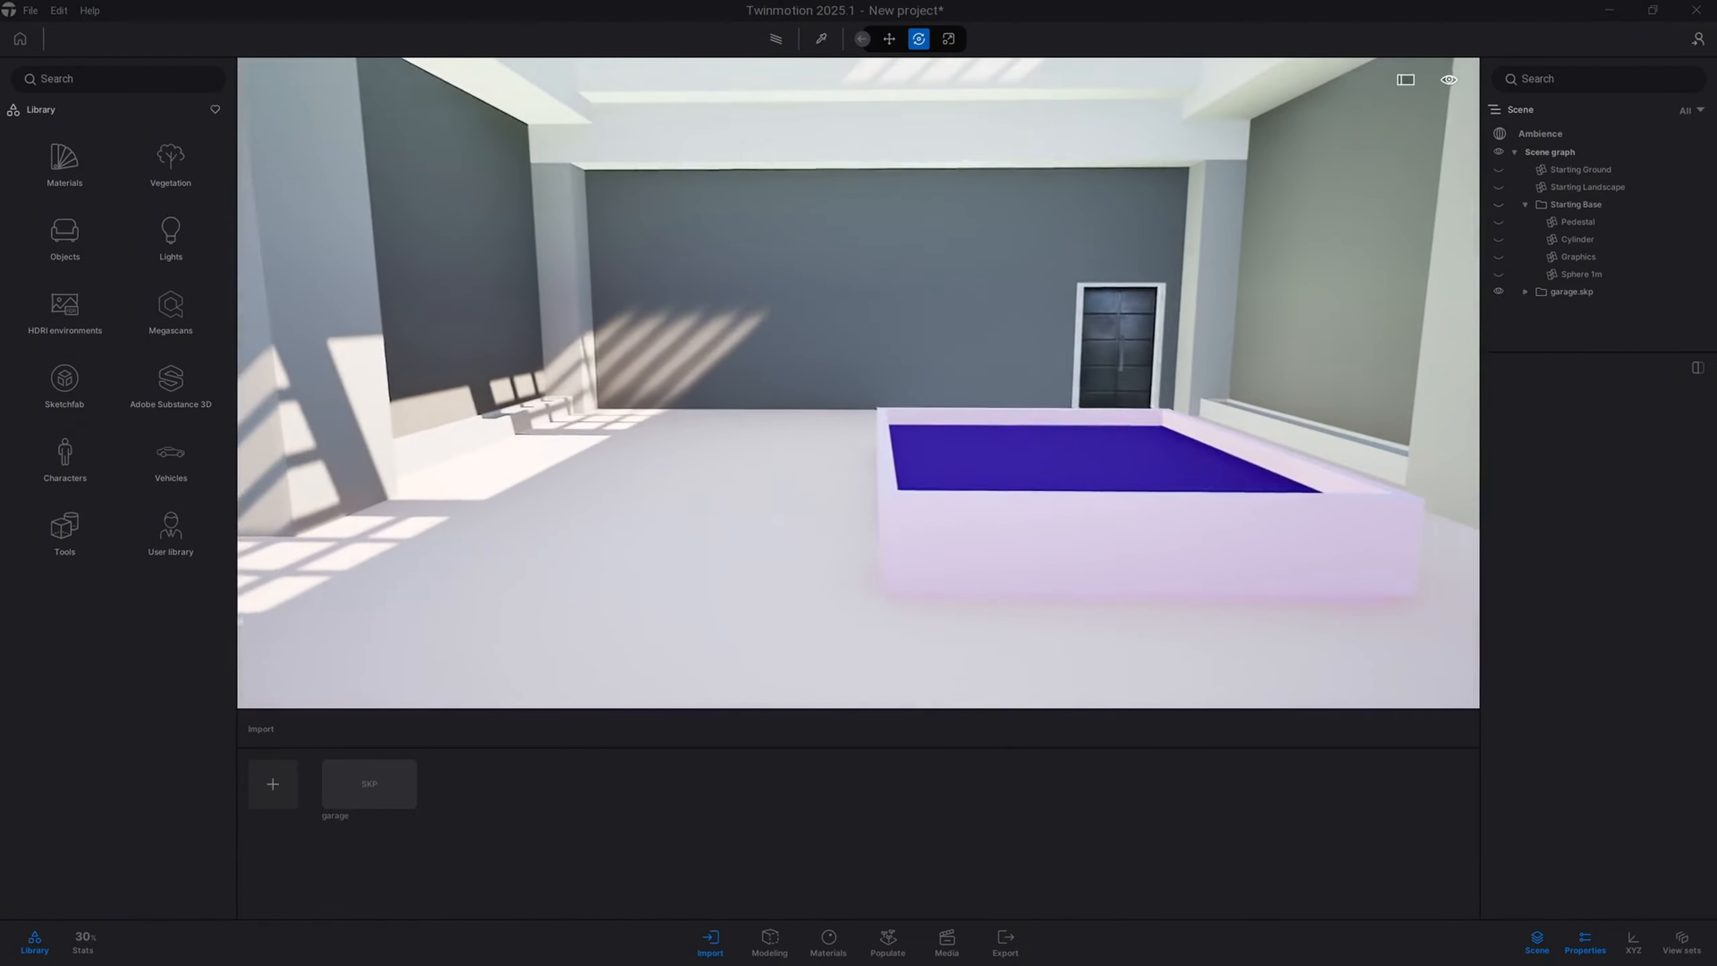
key("w")
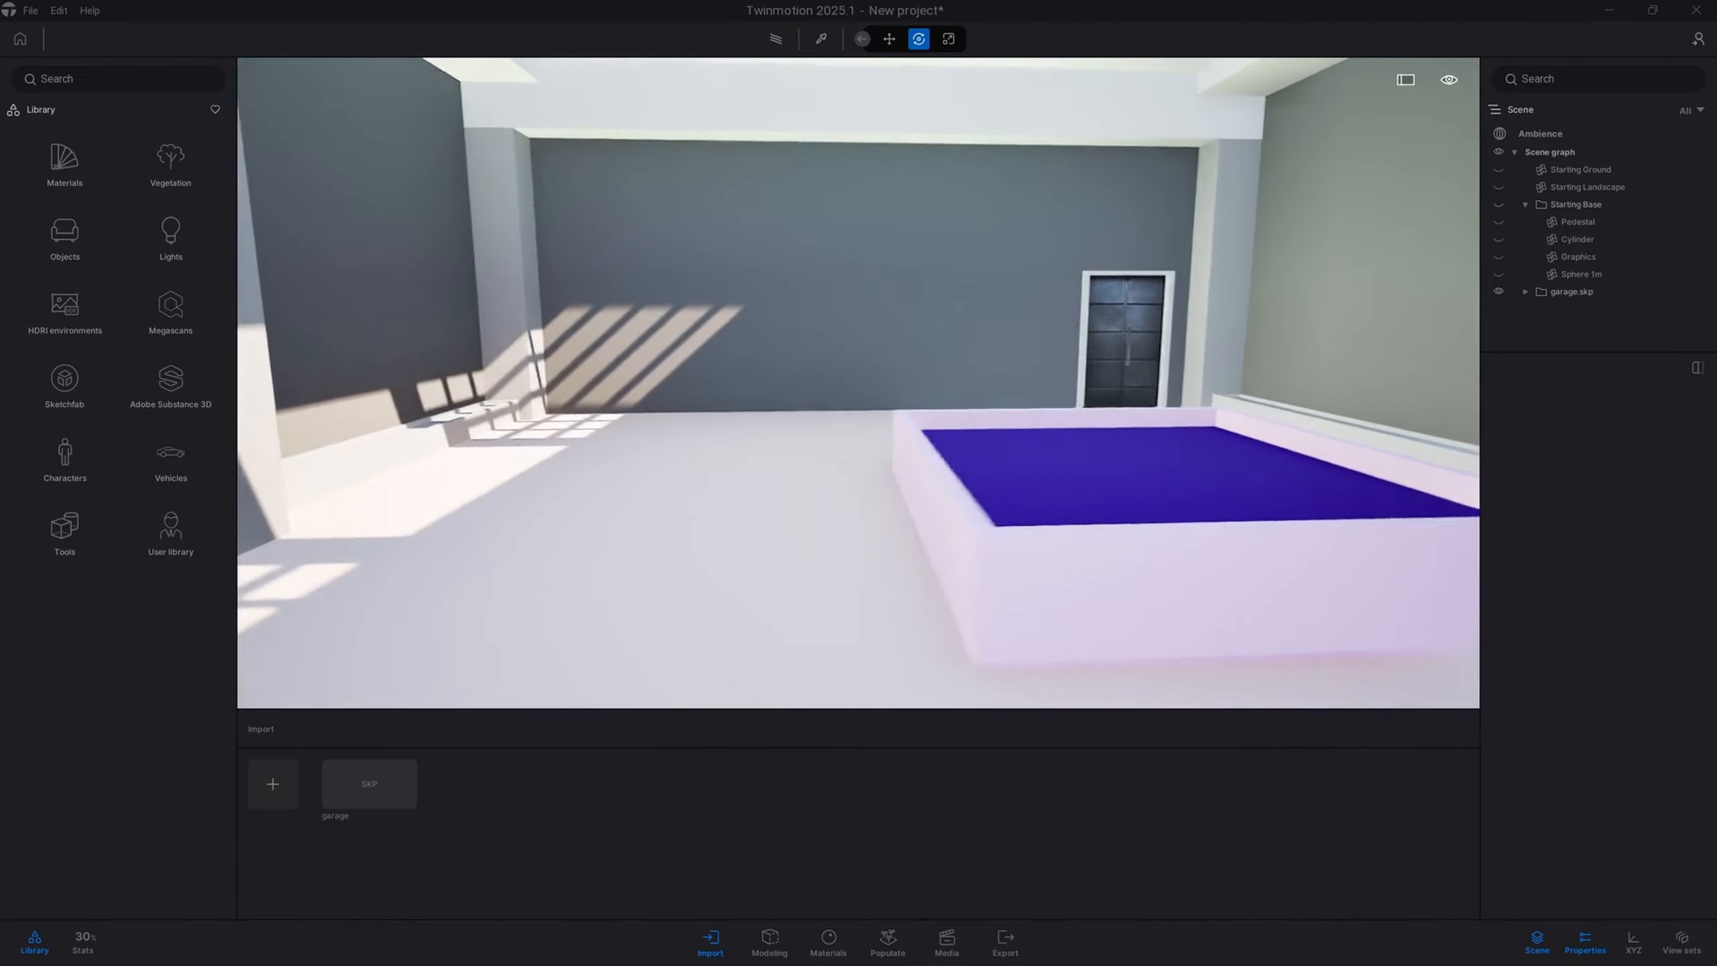
key("a")
key("a")
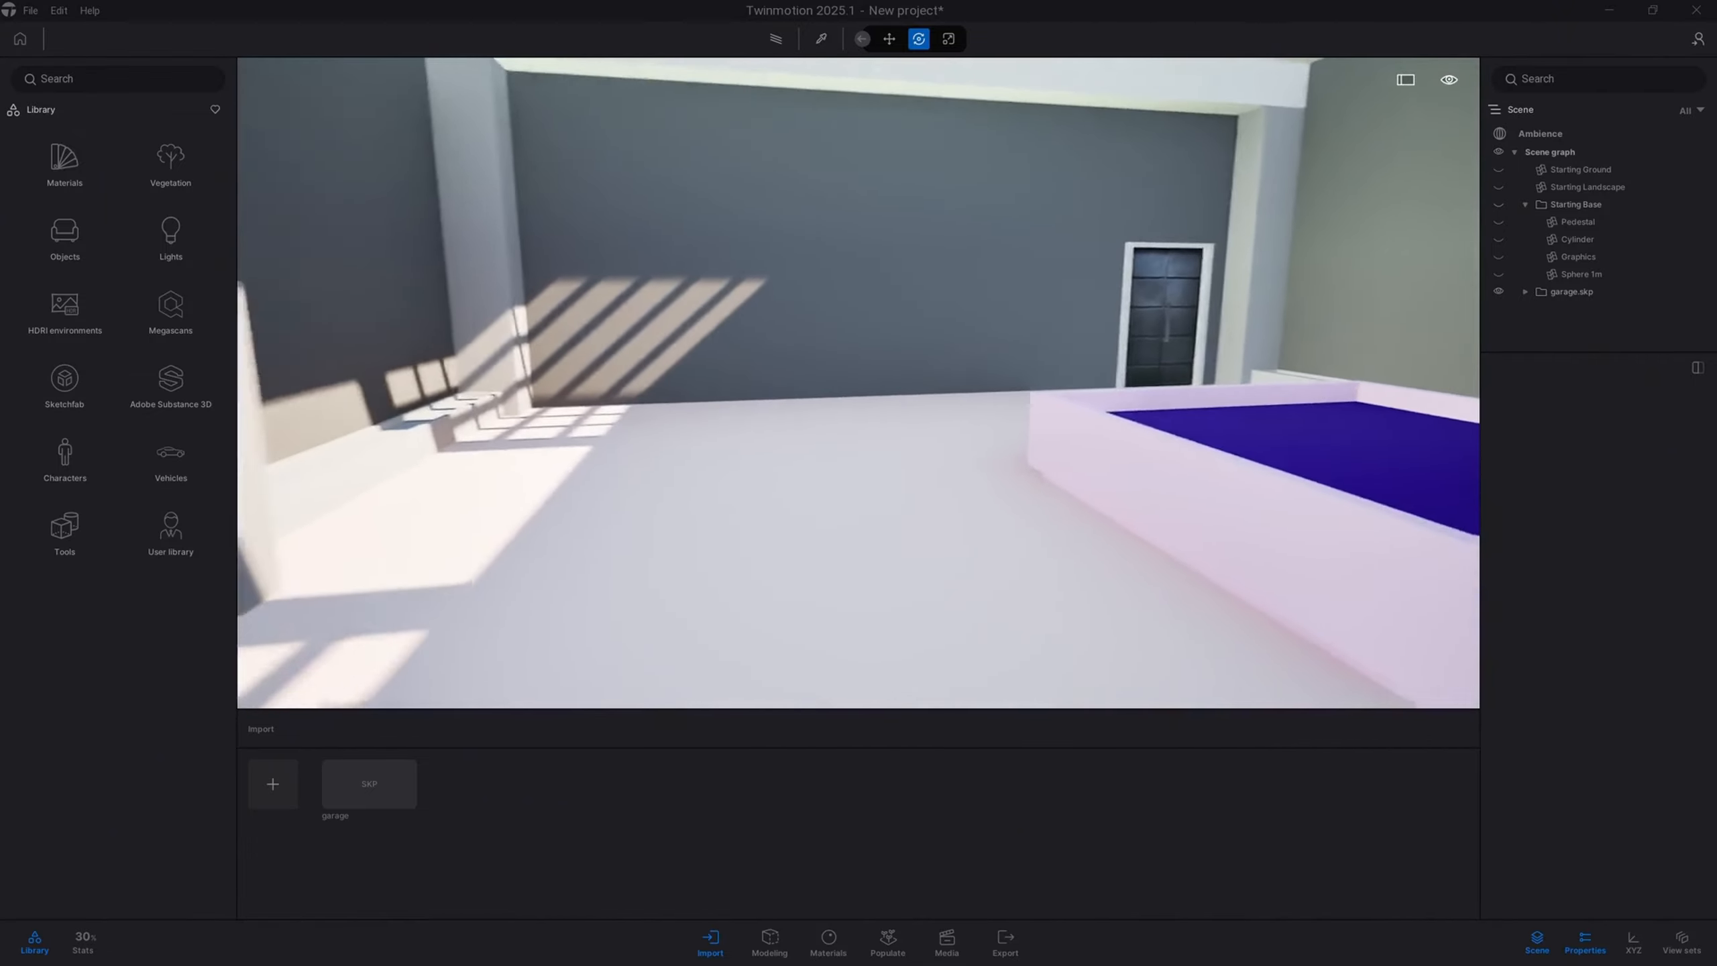
key("s")
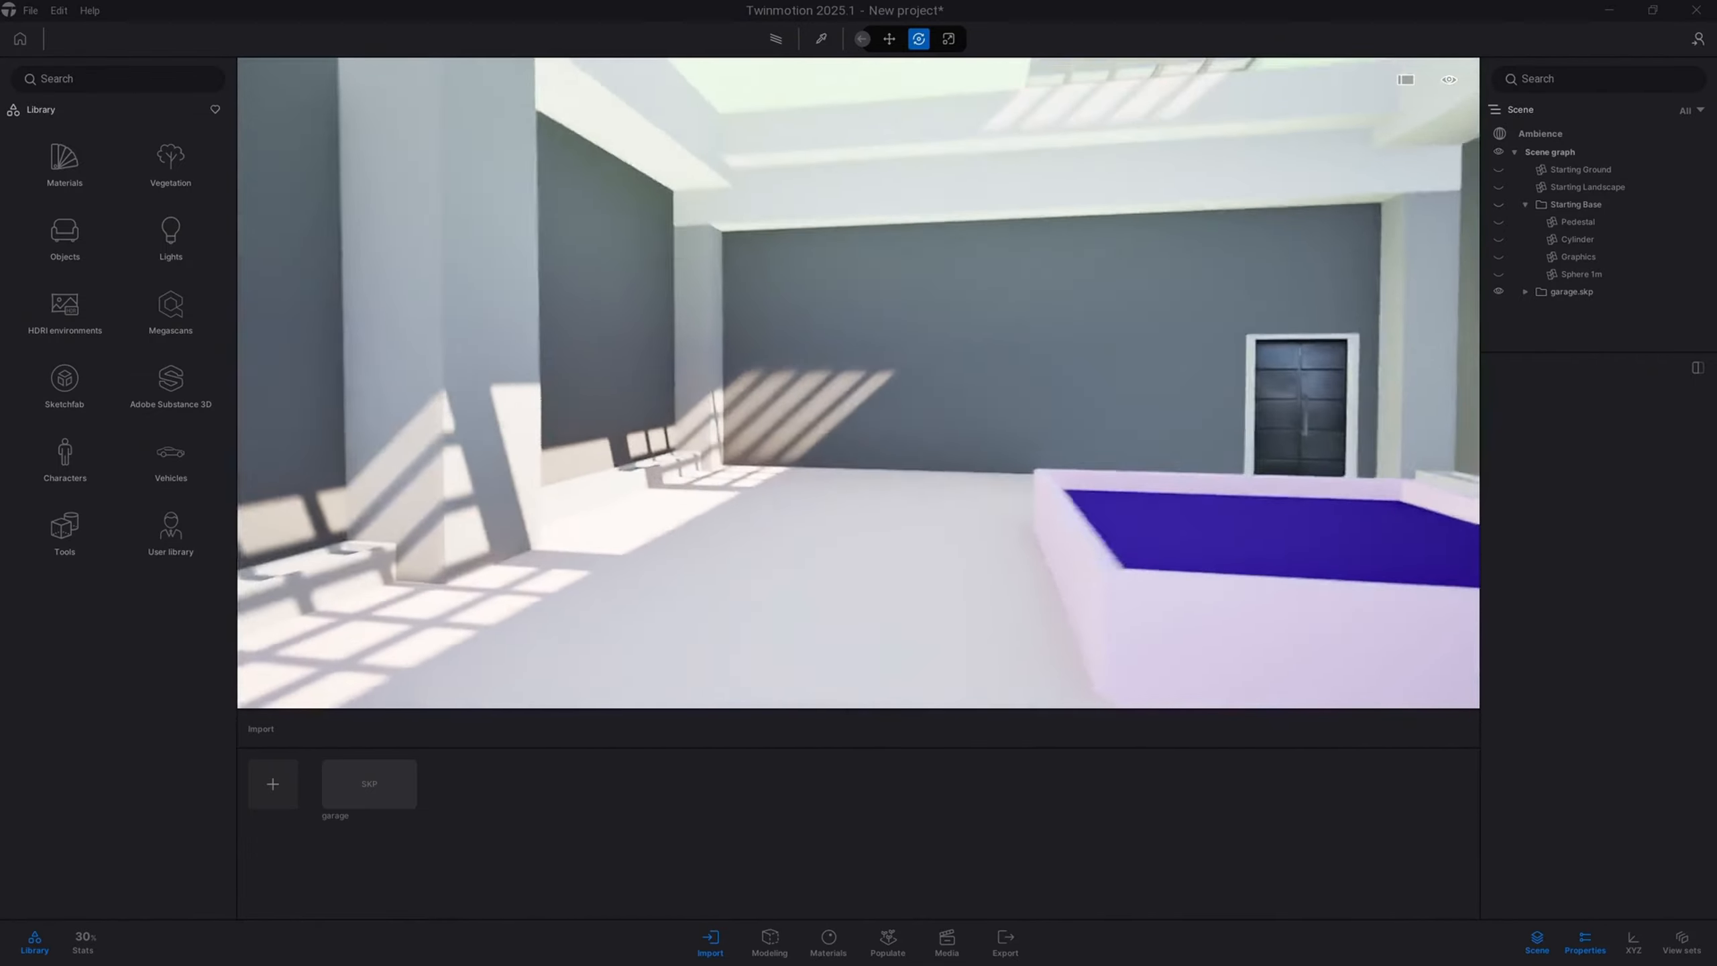
key("s")
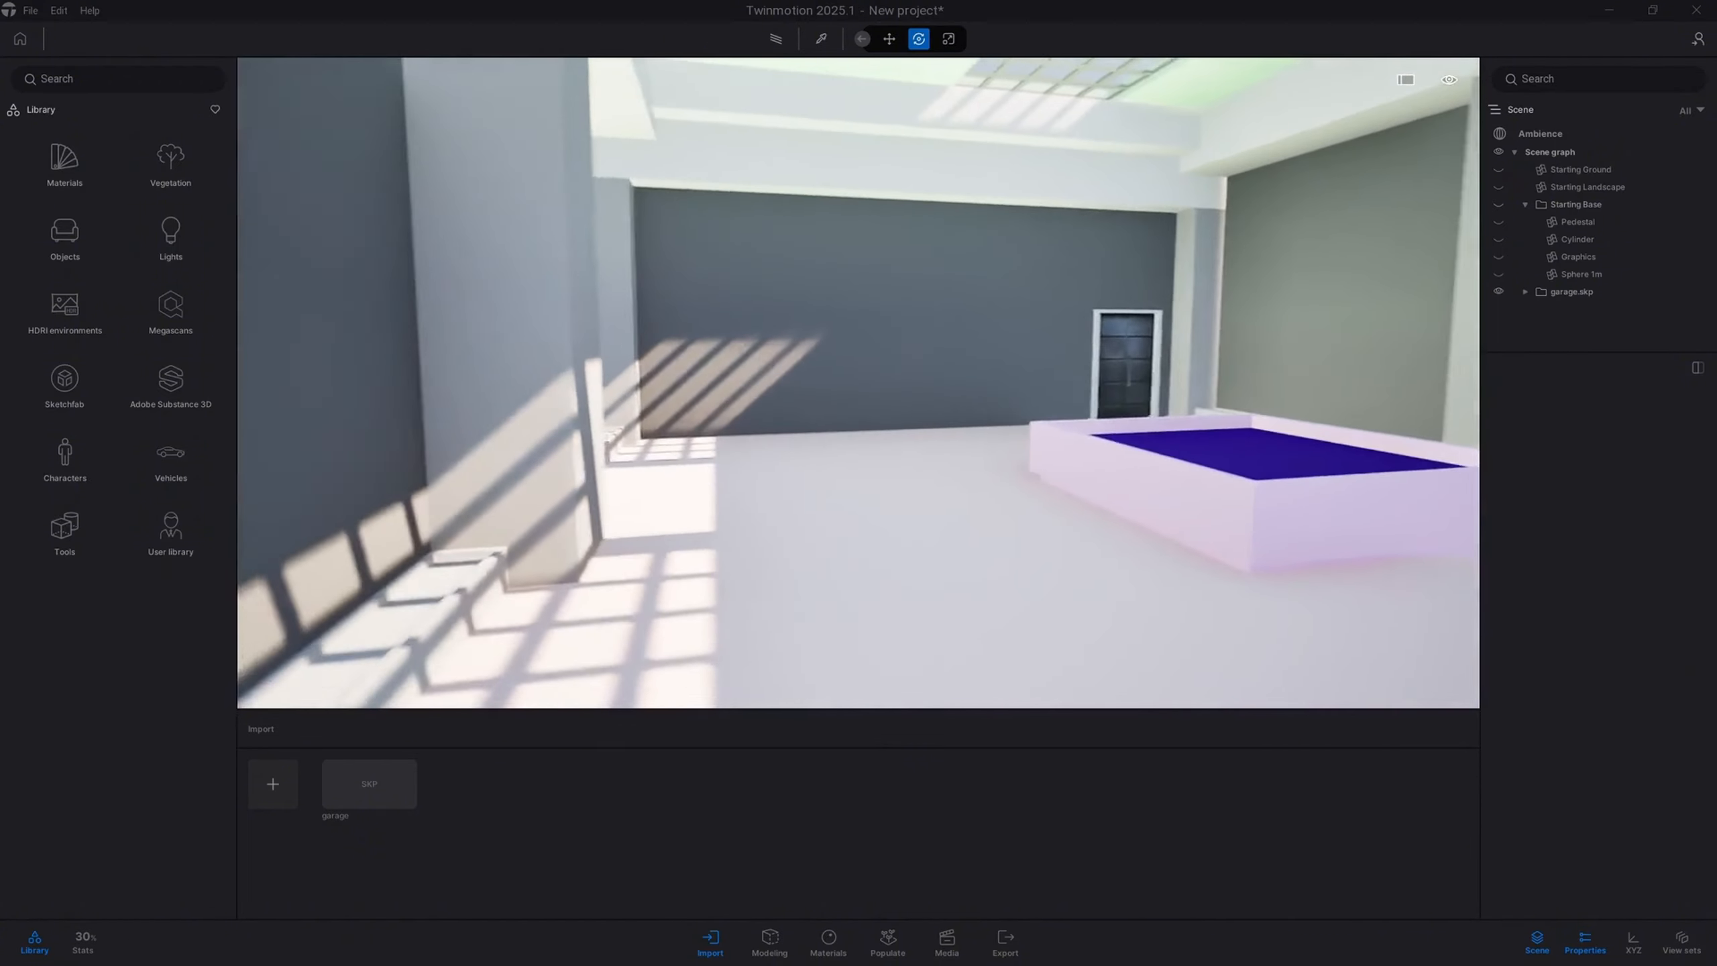
key("w")
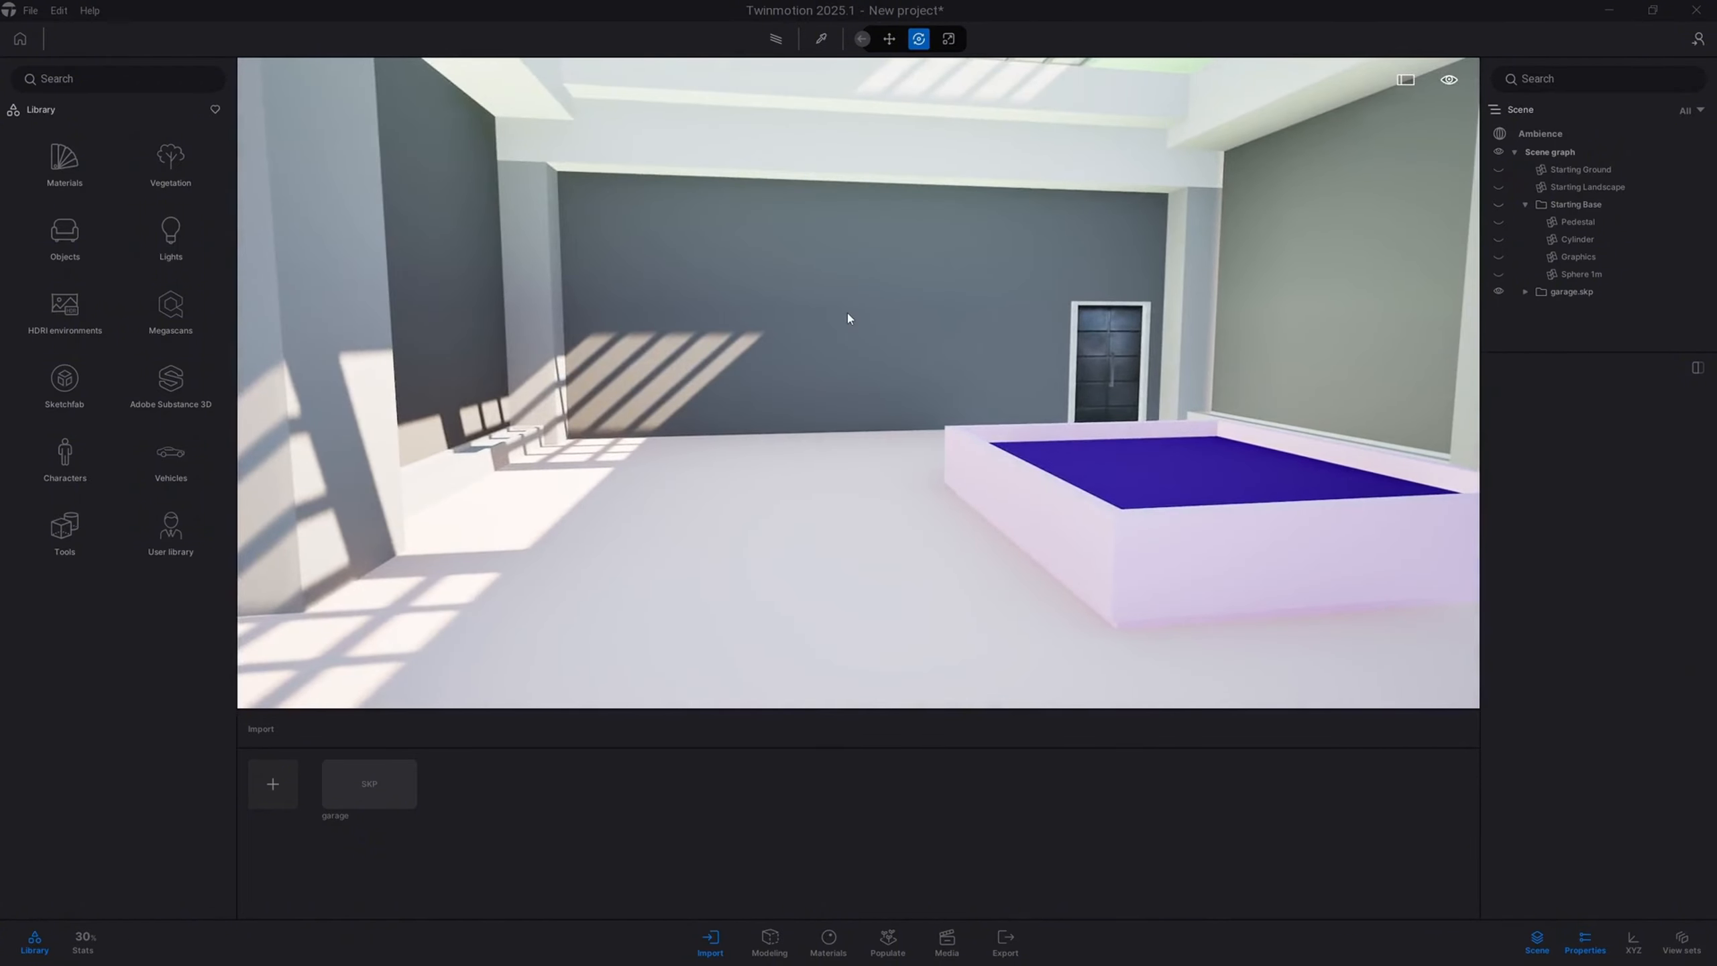
key("w")
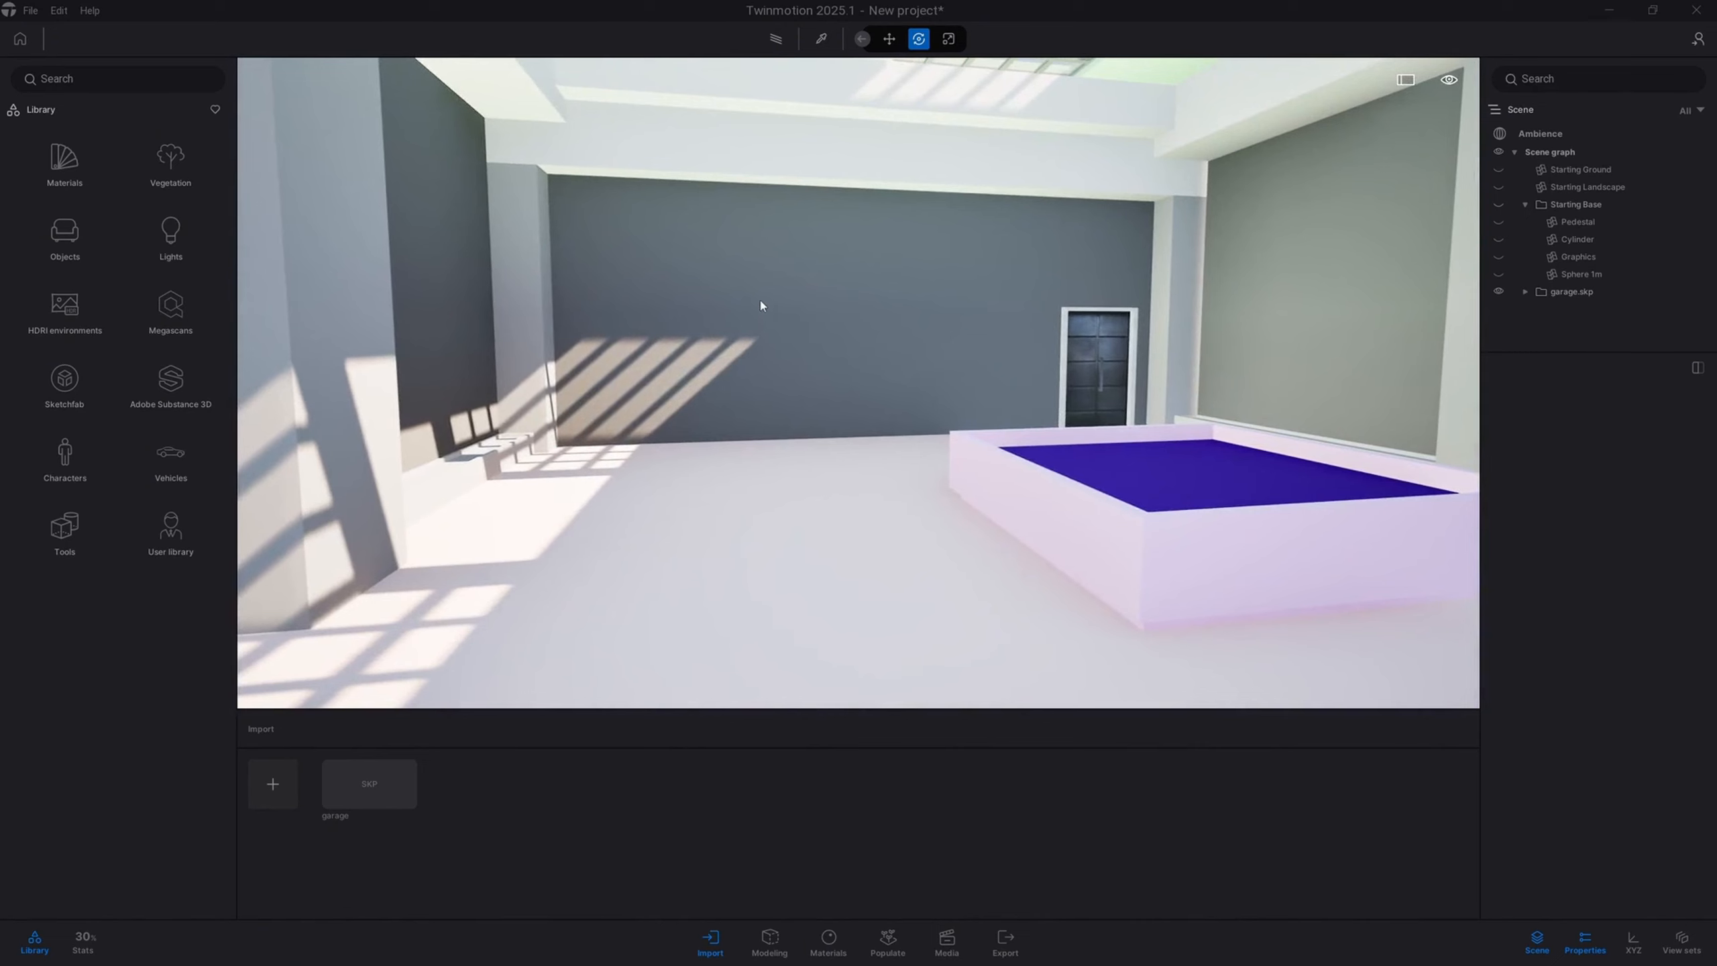
Step: Place the Porsche 911 RAUH-Welt [FREE] from Sketchfab's Cars & Vehicles category on the garage floor beside the pool
left_click(86, 392)
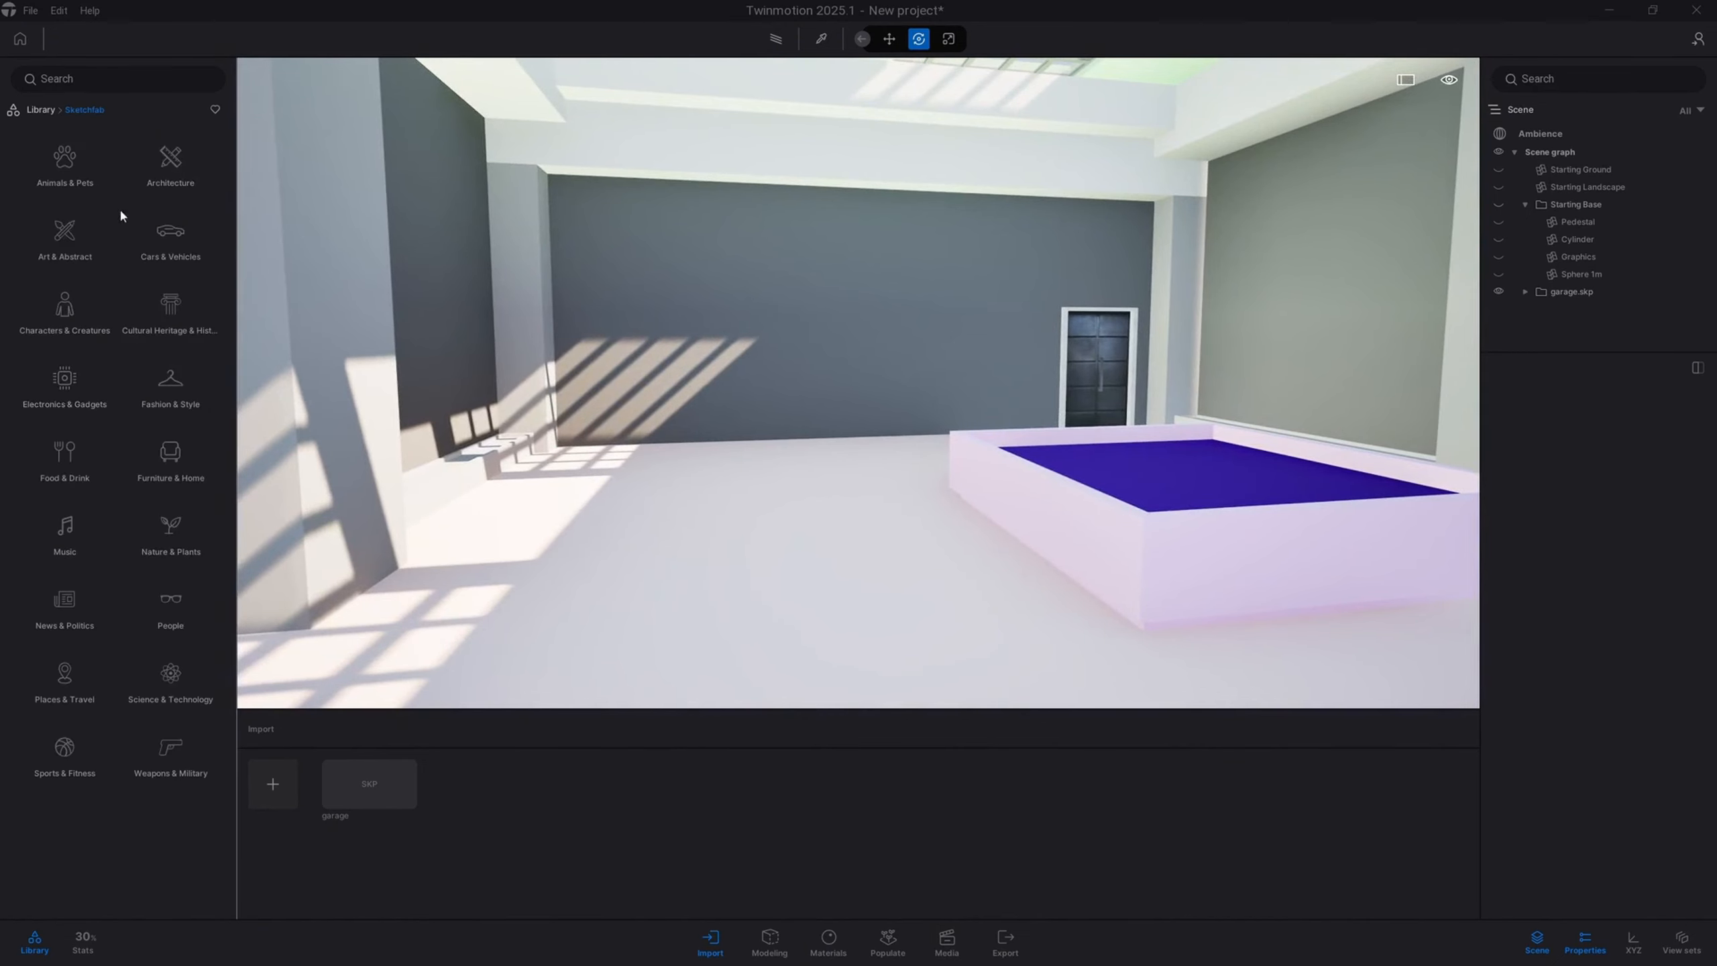
left_click(170, 236)
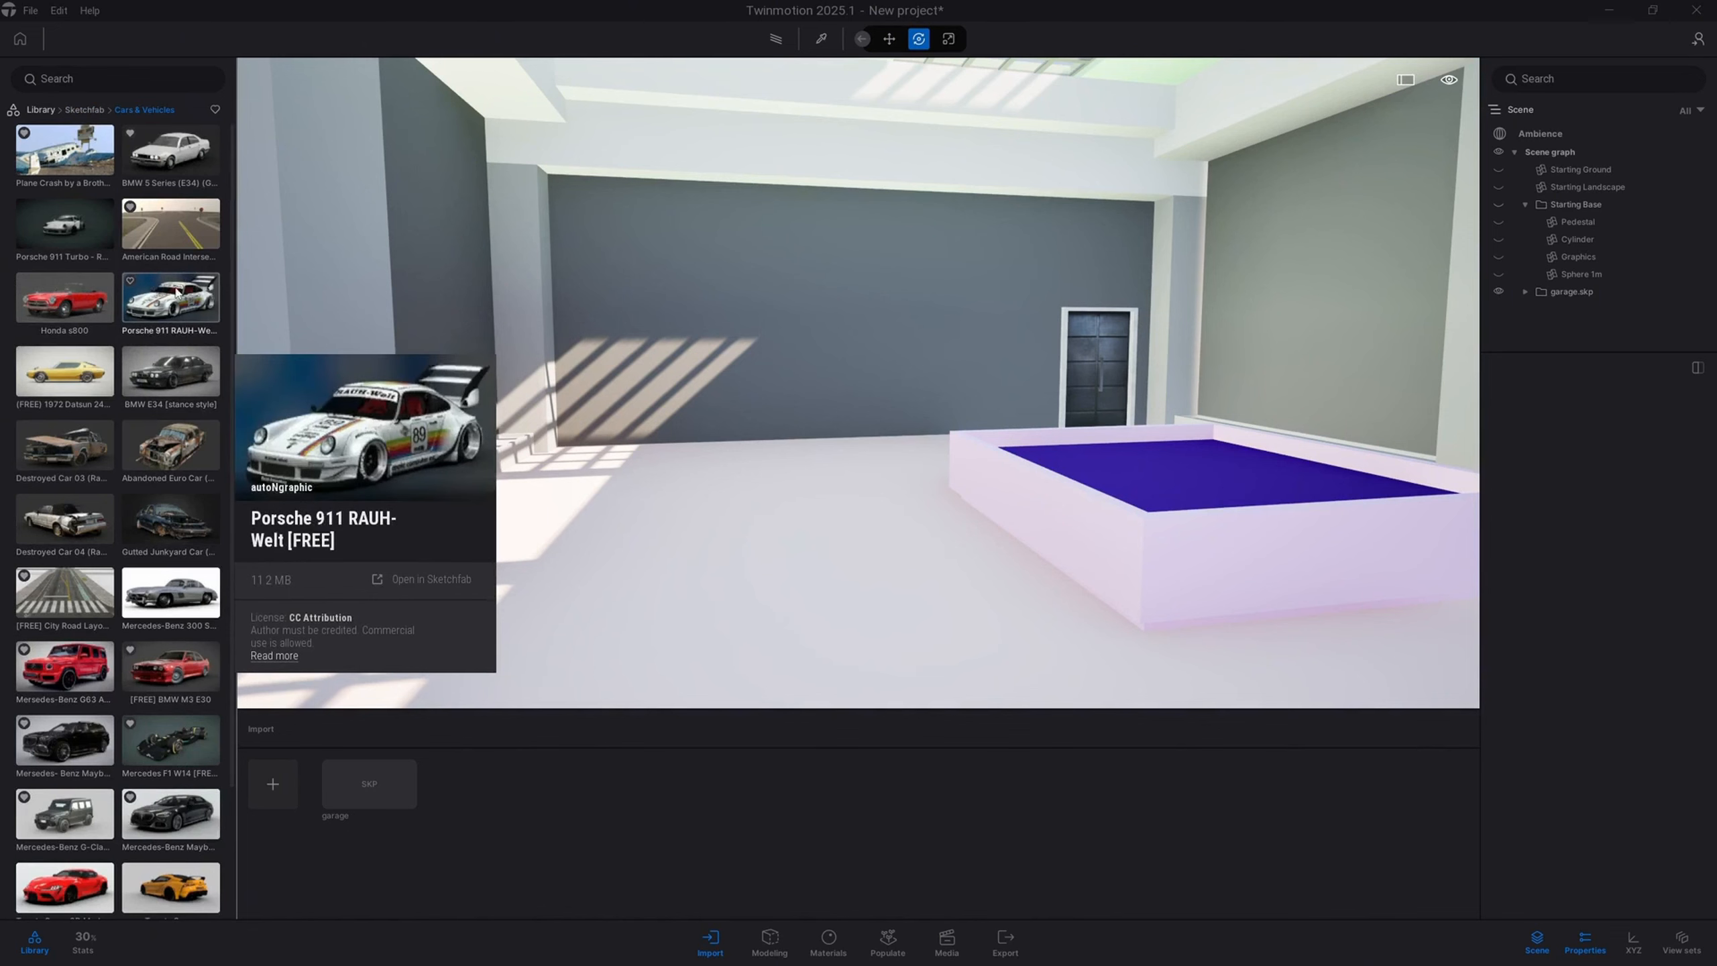
left_click_drag(611, 512, 717, 534)
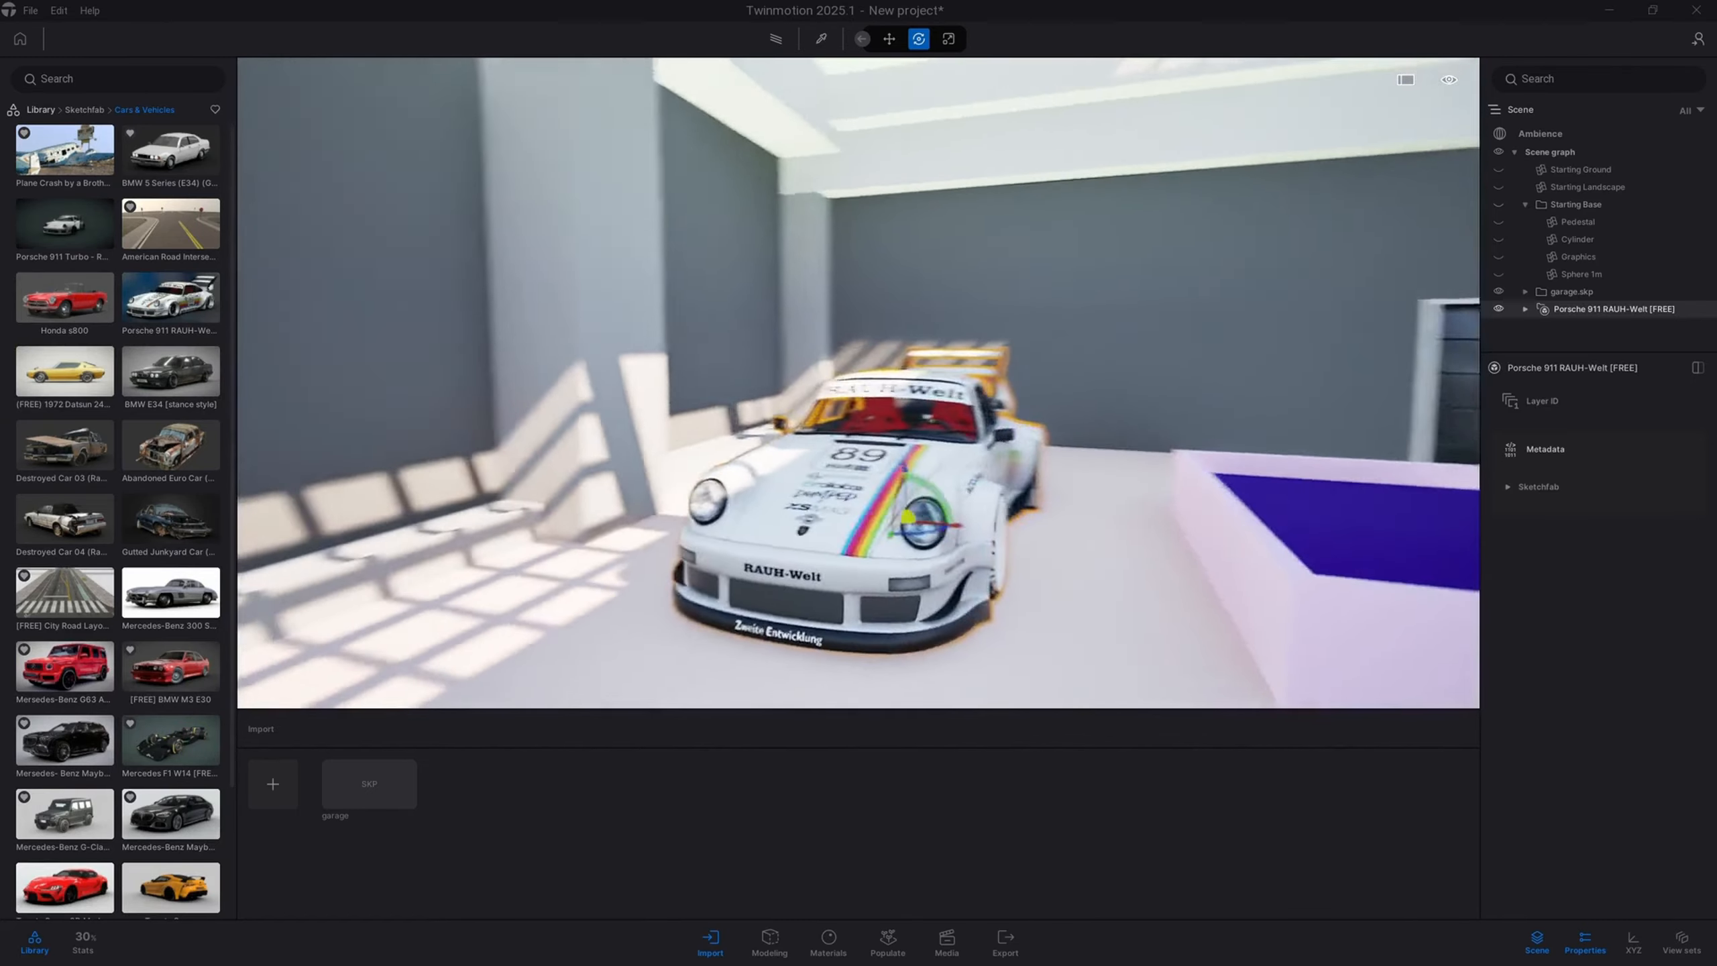
Step: Rotate the Porsche 911 RAUH-Welt about its vertical axis so its numbered side turns toward the garage opening
middle_click_drag(811, 500, 899, 487, "shift")
key("s")
right_click_drag(899, 487, 1155, 398)
key("w")
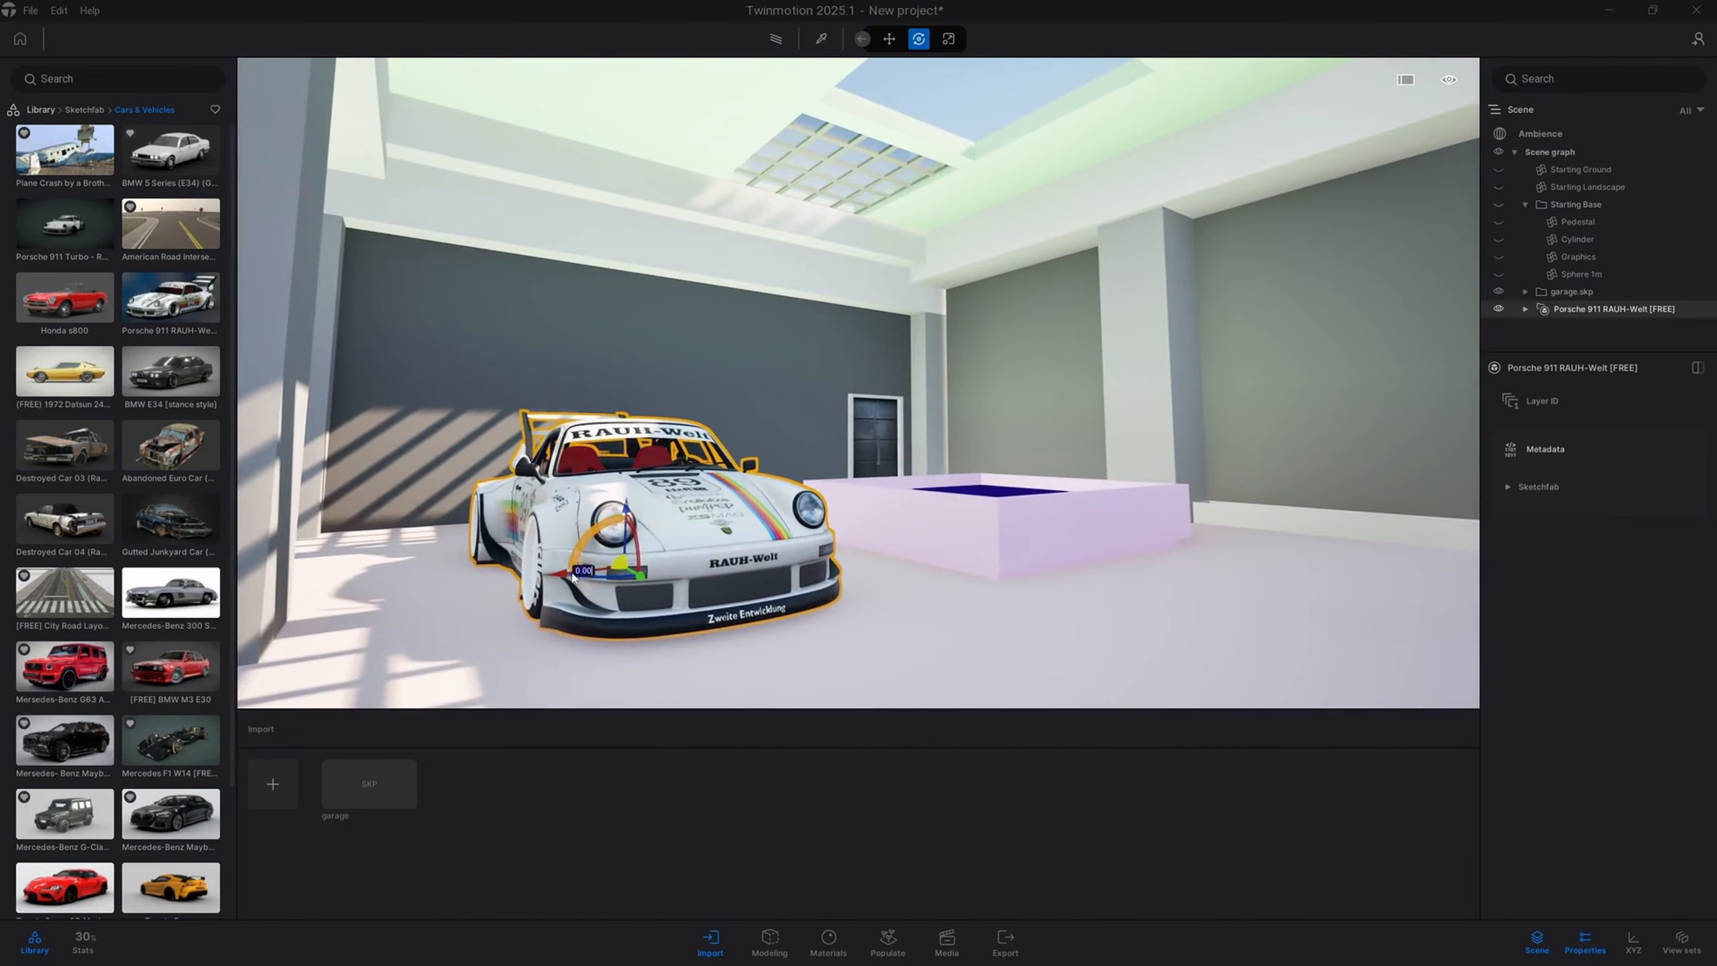
left_click_drag(591, 576, 607, 583)
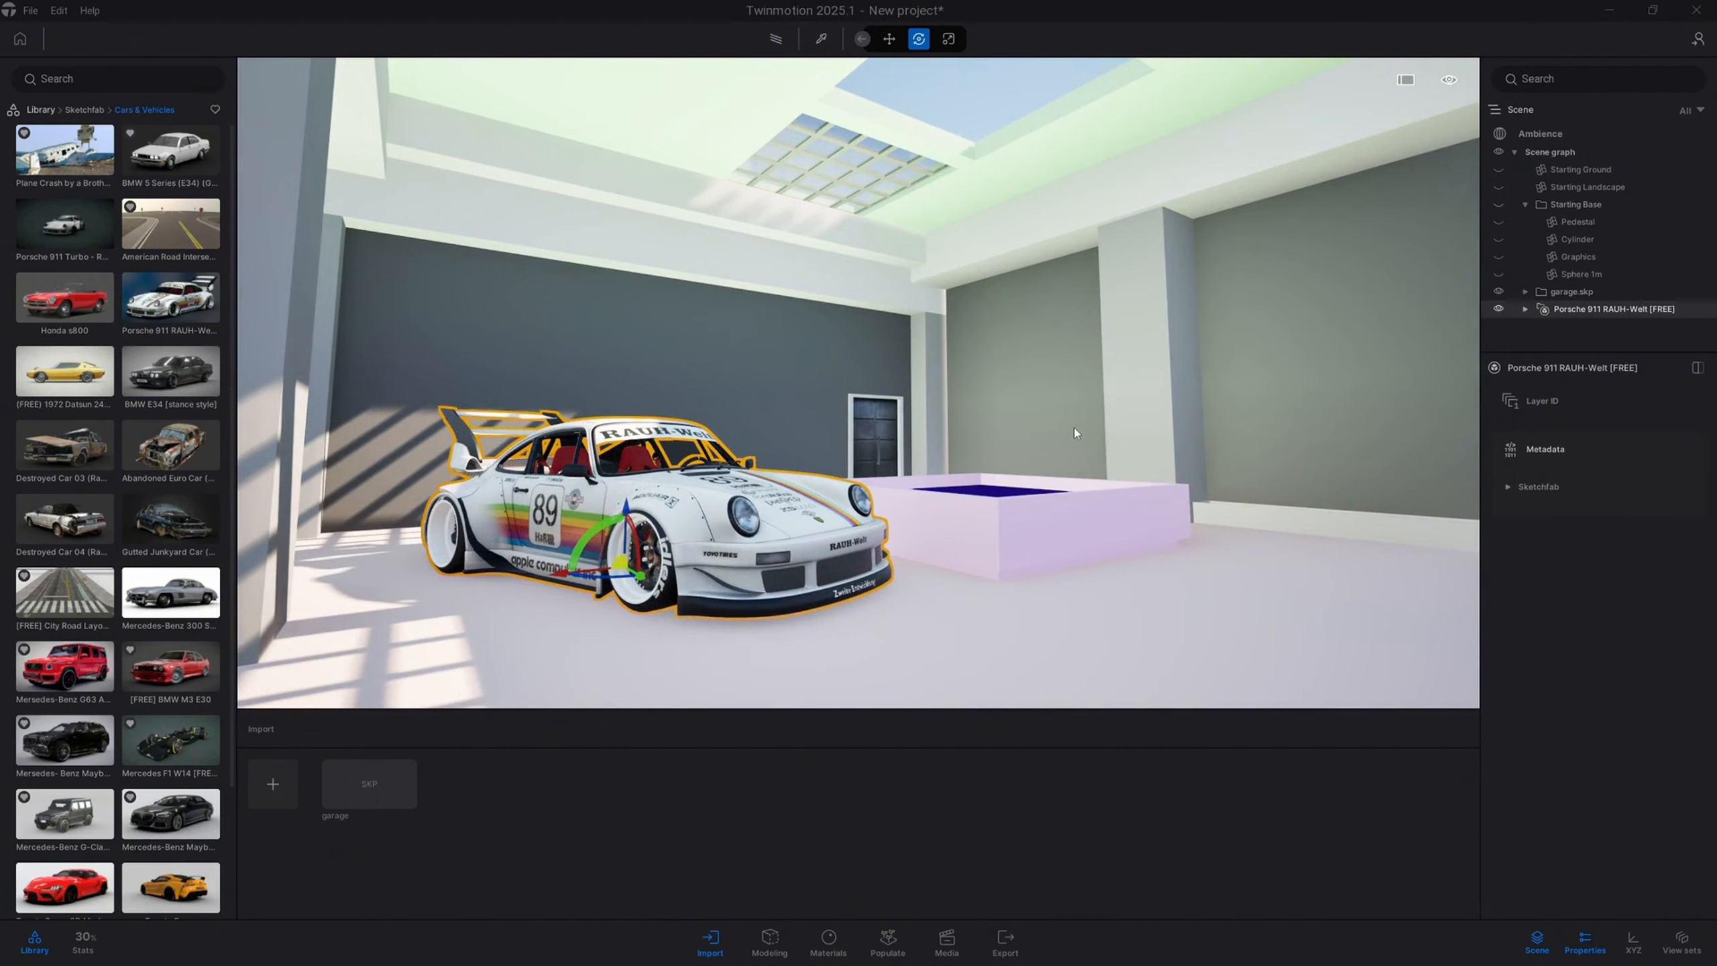
right_click_drag(902, 374, 835, 474)
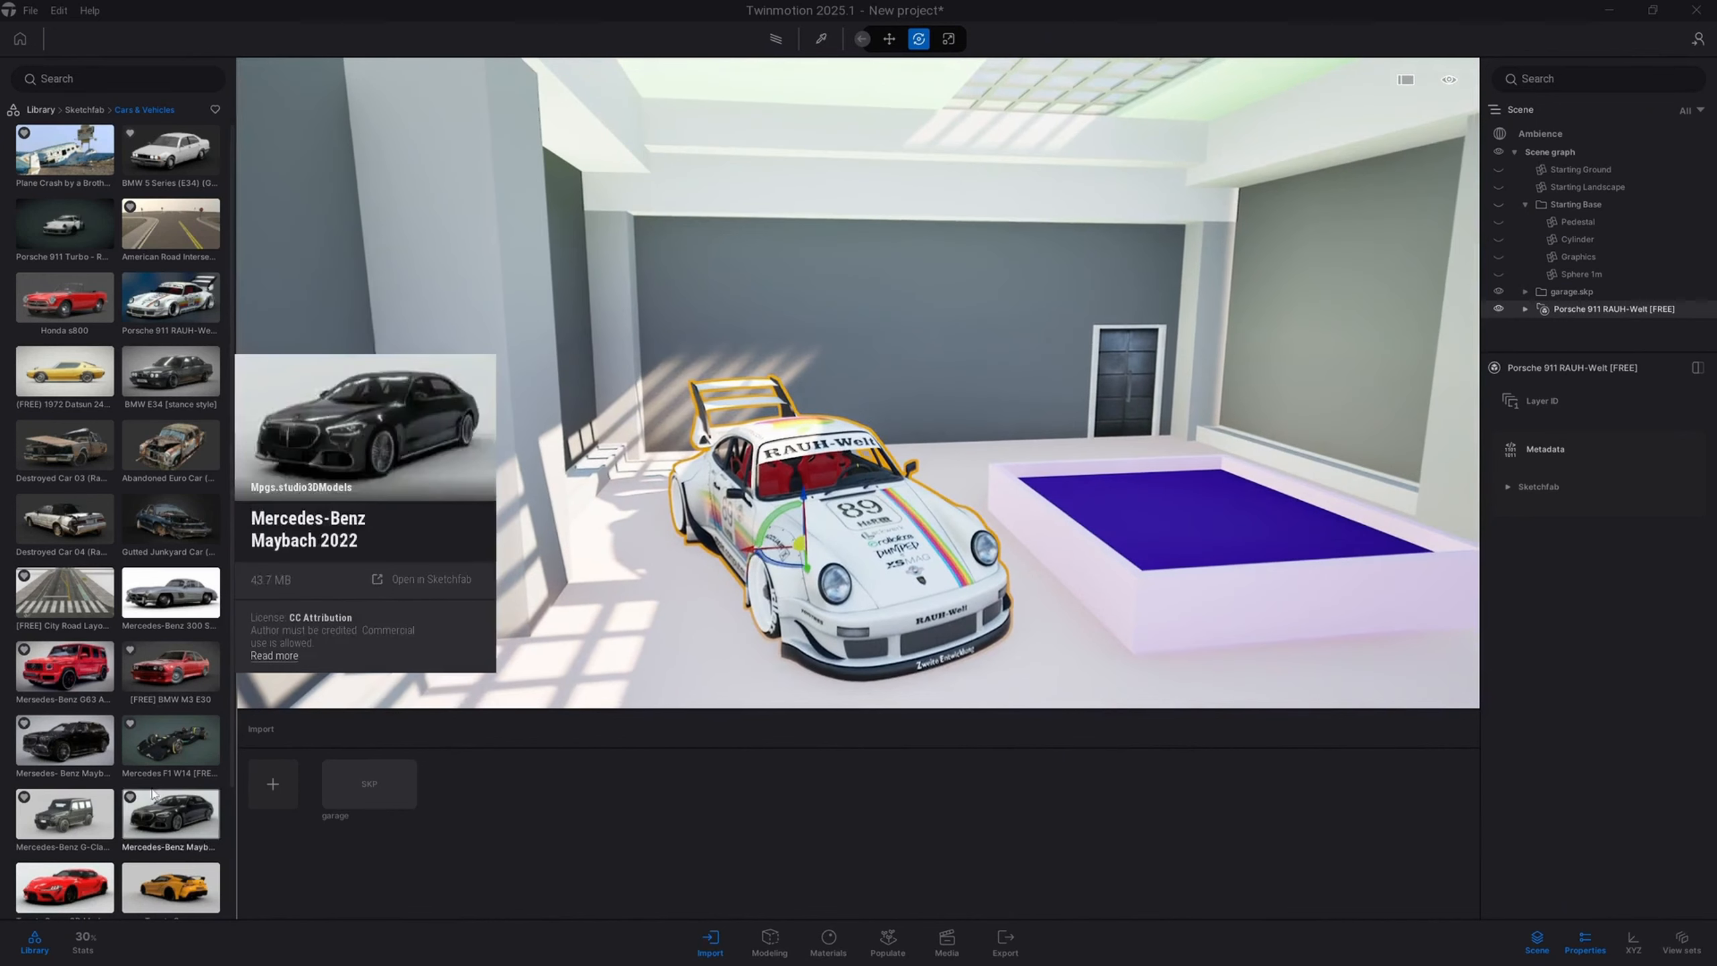
Step: Browse more Sketchfab cars and open the details of the (FREE) Porsche 911 Carrera 4S
scroll(149, 784, "down", 2)
scroll(208, 906, "down", 3)
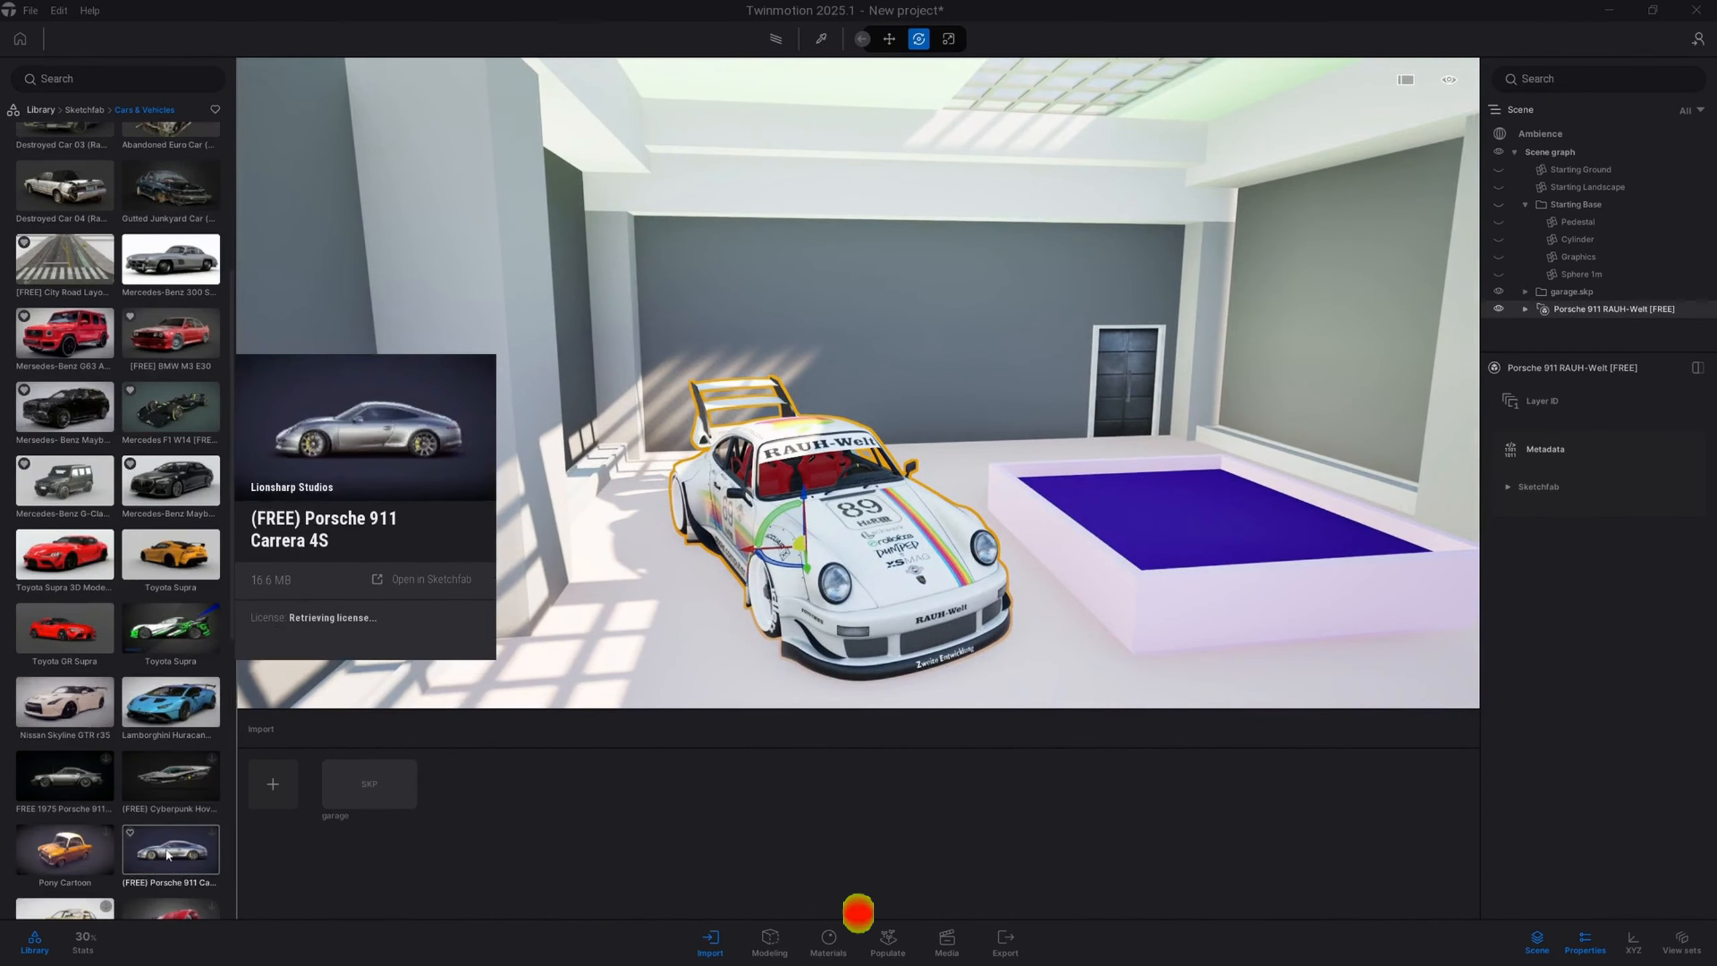
mouse_move(96, 717)
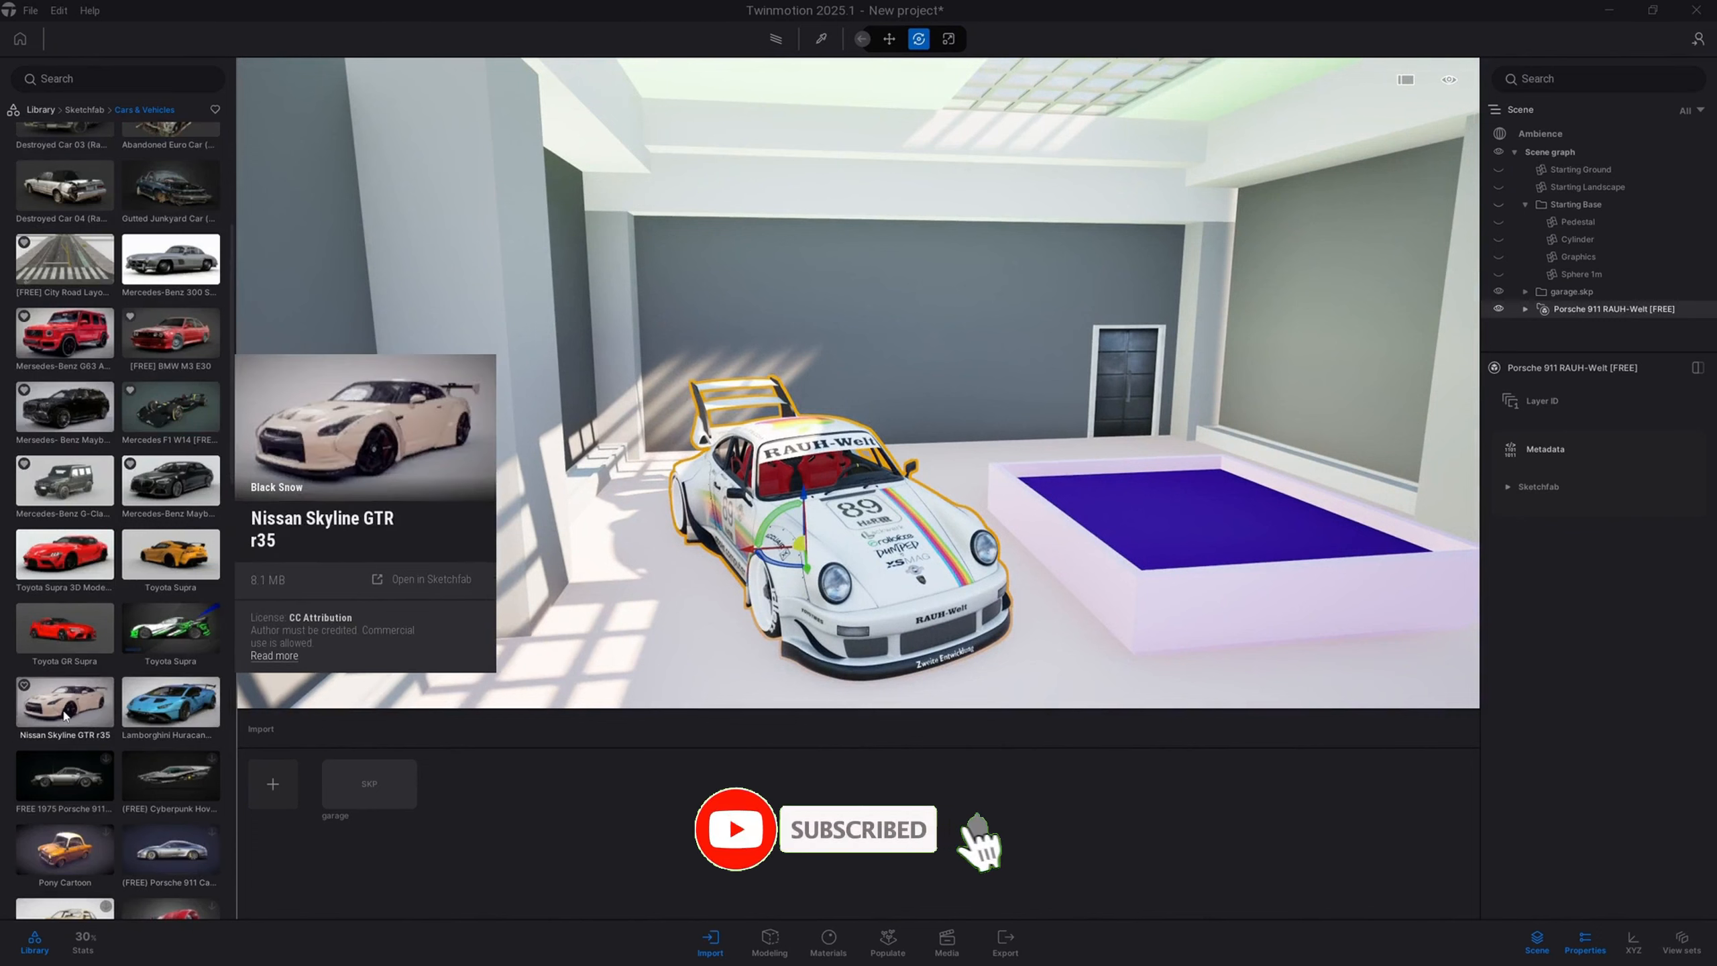
scroll(124, 661, "down", 2)
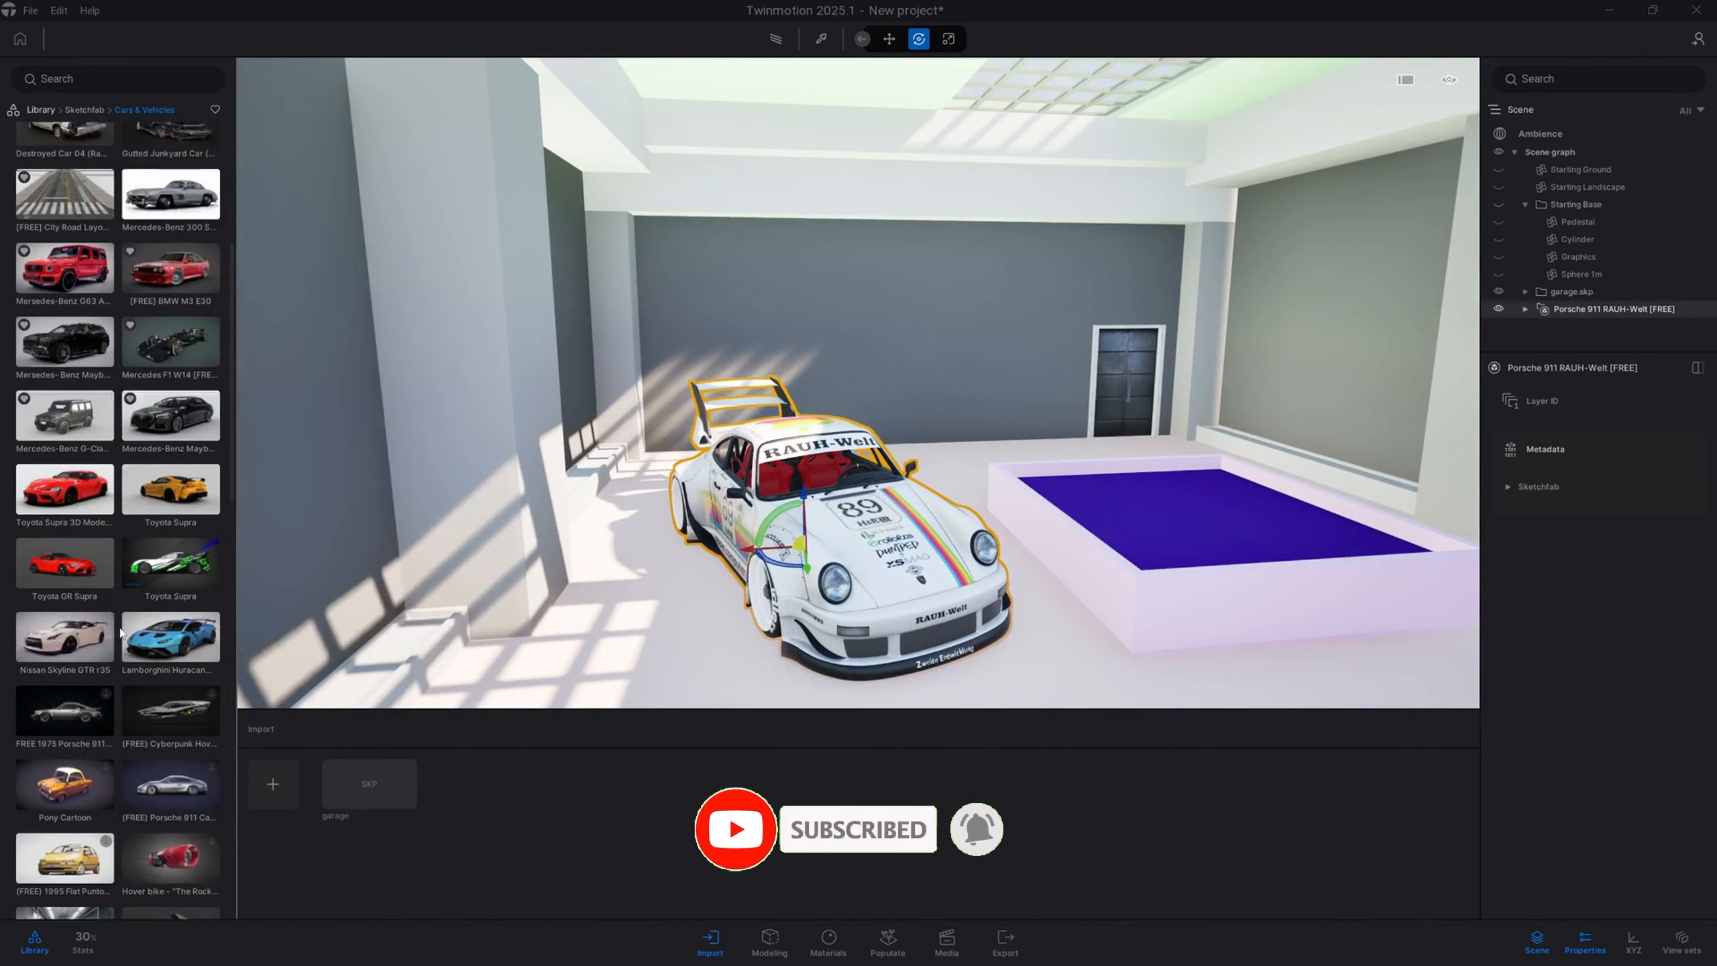
mouse_move(165, 699)
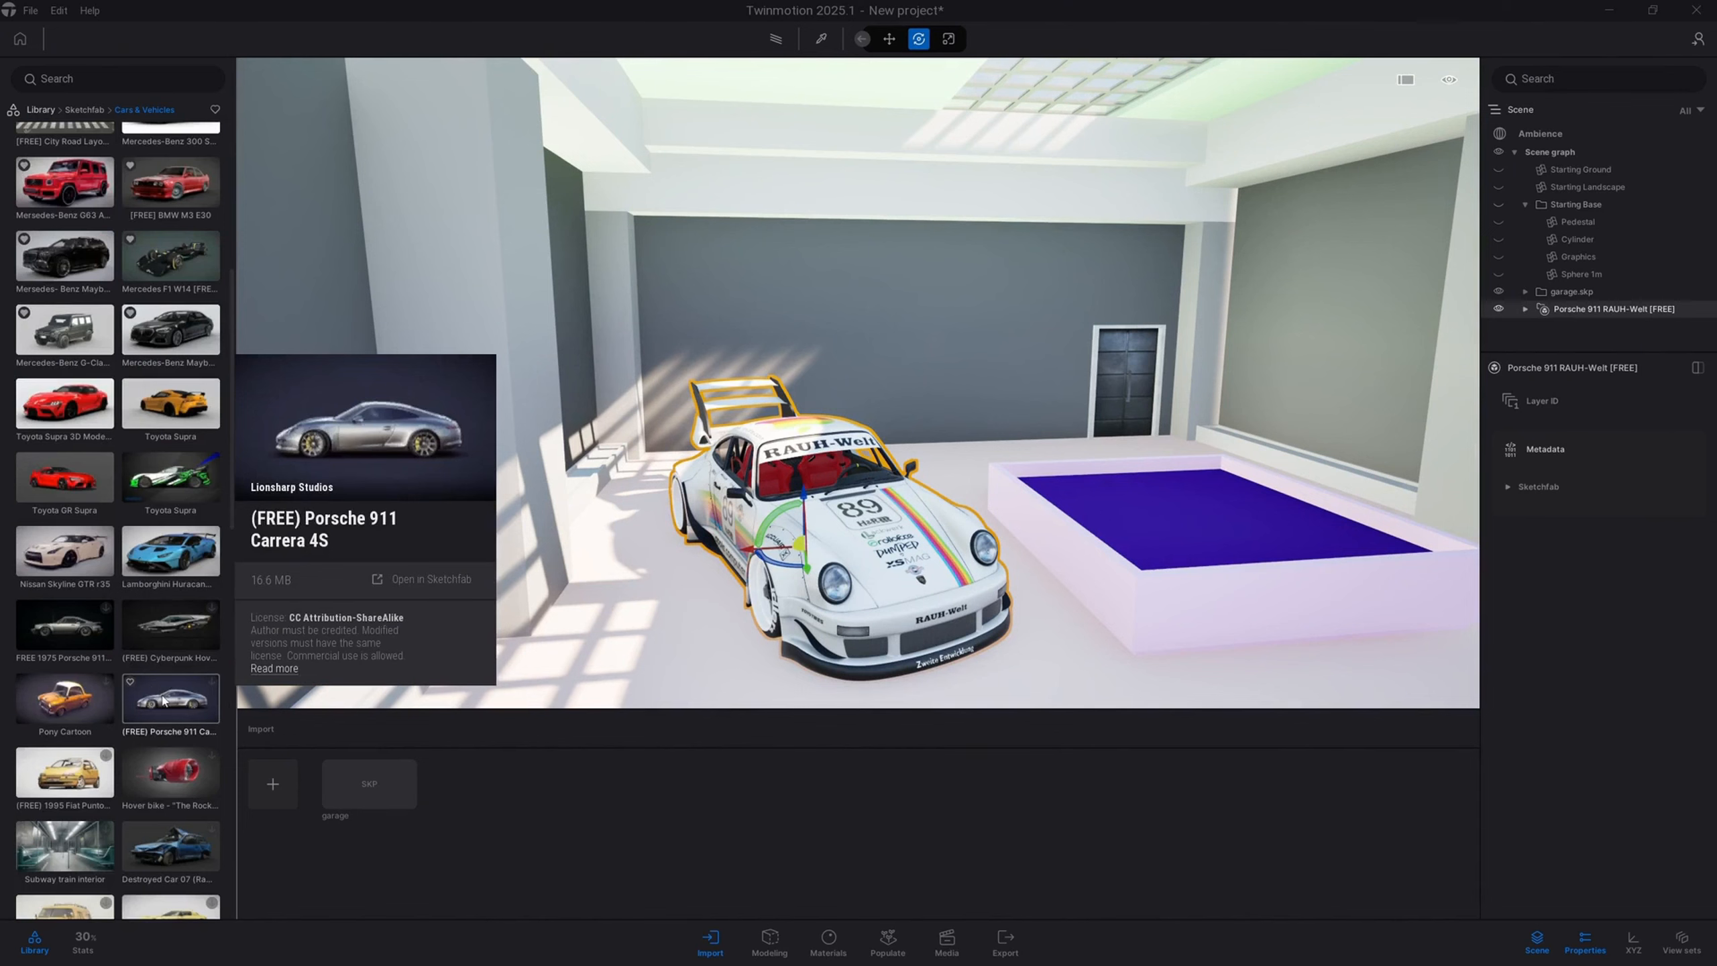
left_click(212, 687)
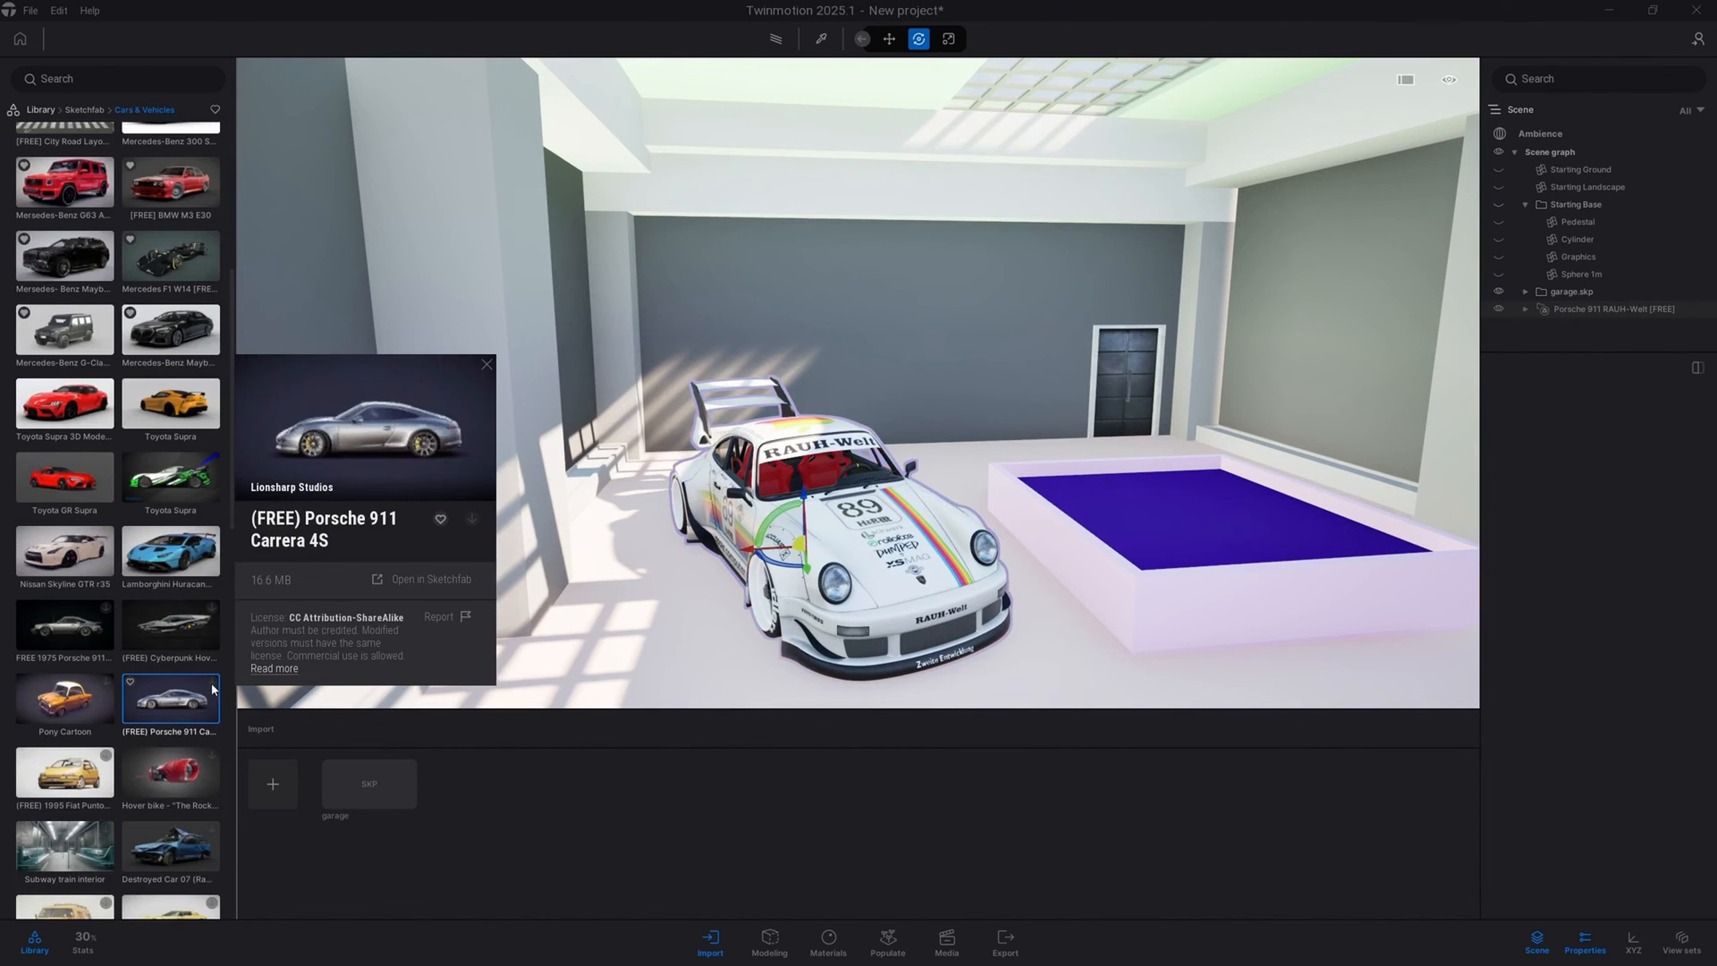
Step: Sign in to Epic Games and download the (FREE) Porsche 911 Carrera 4S from Sketchfab
left_click(30, 10)
left_click(177, 697)
left_click(31, 10)
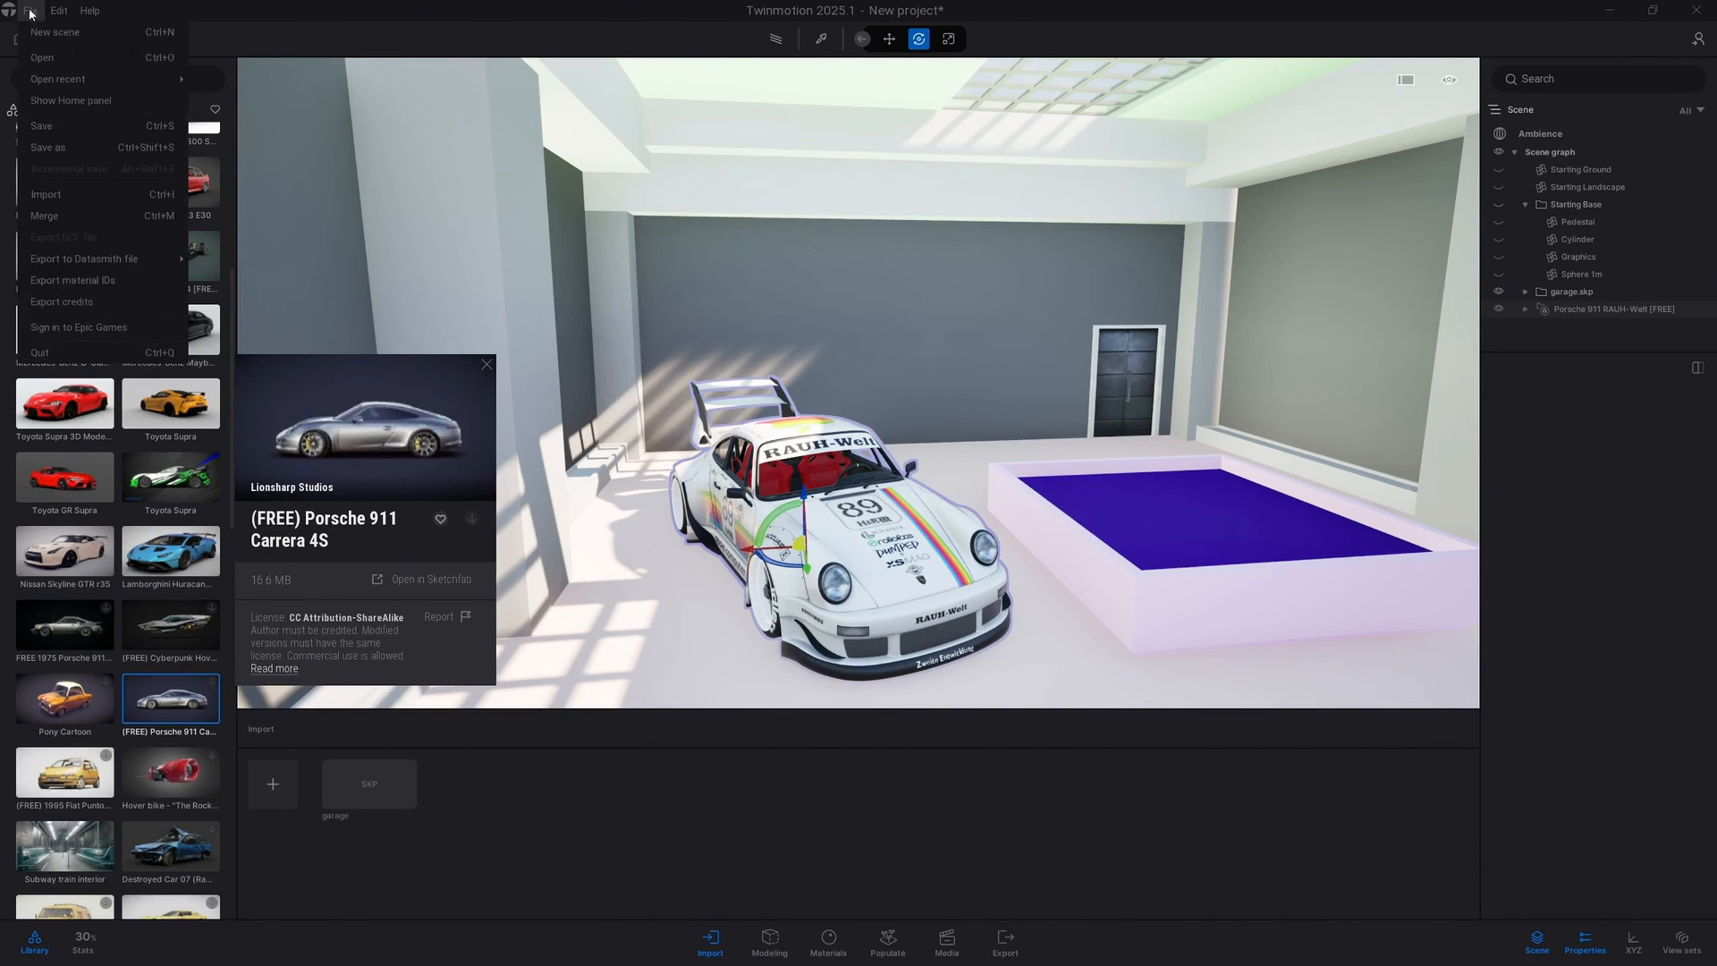
left_click(94, 325)
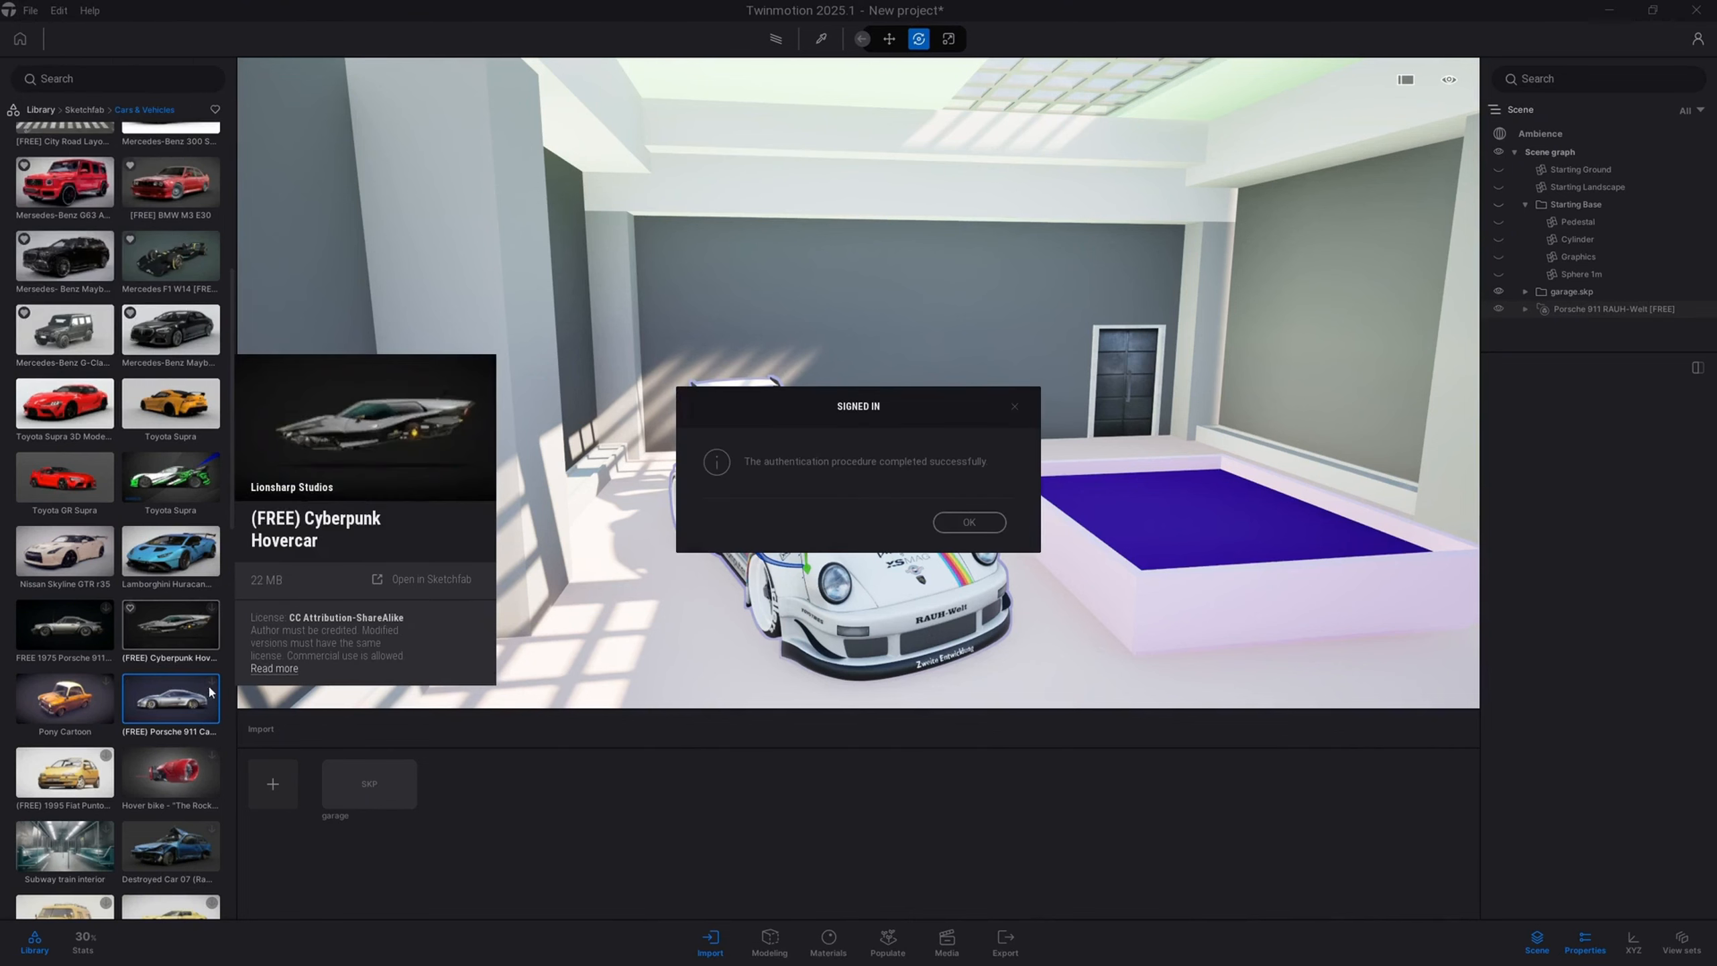
left_click(969, 521)
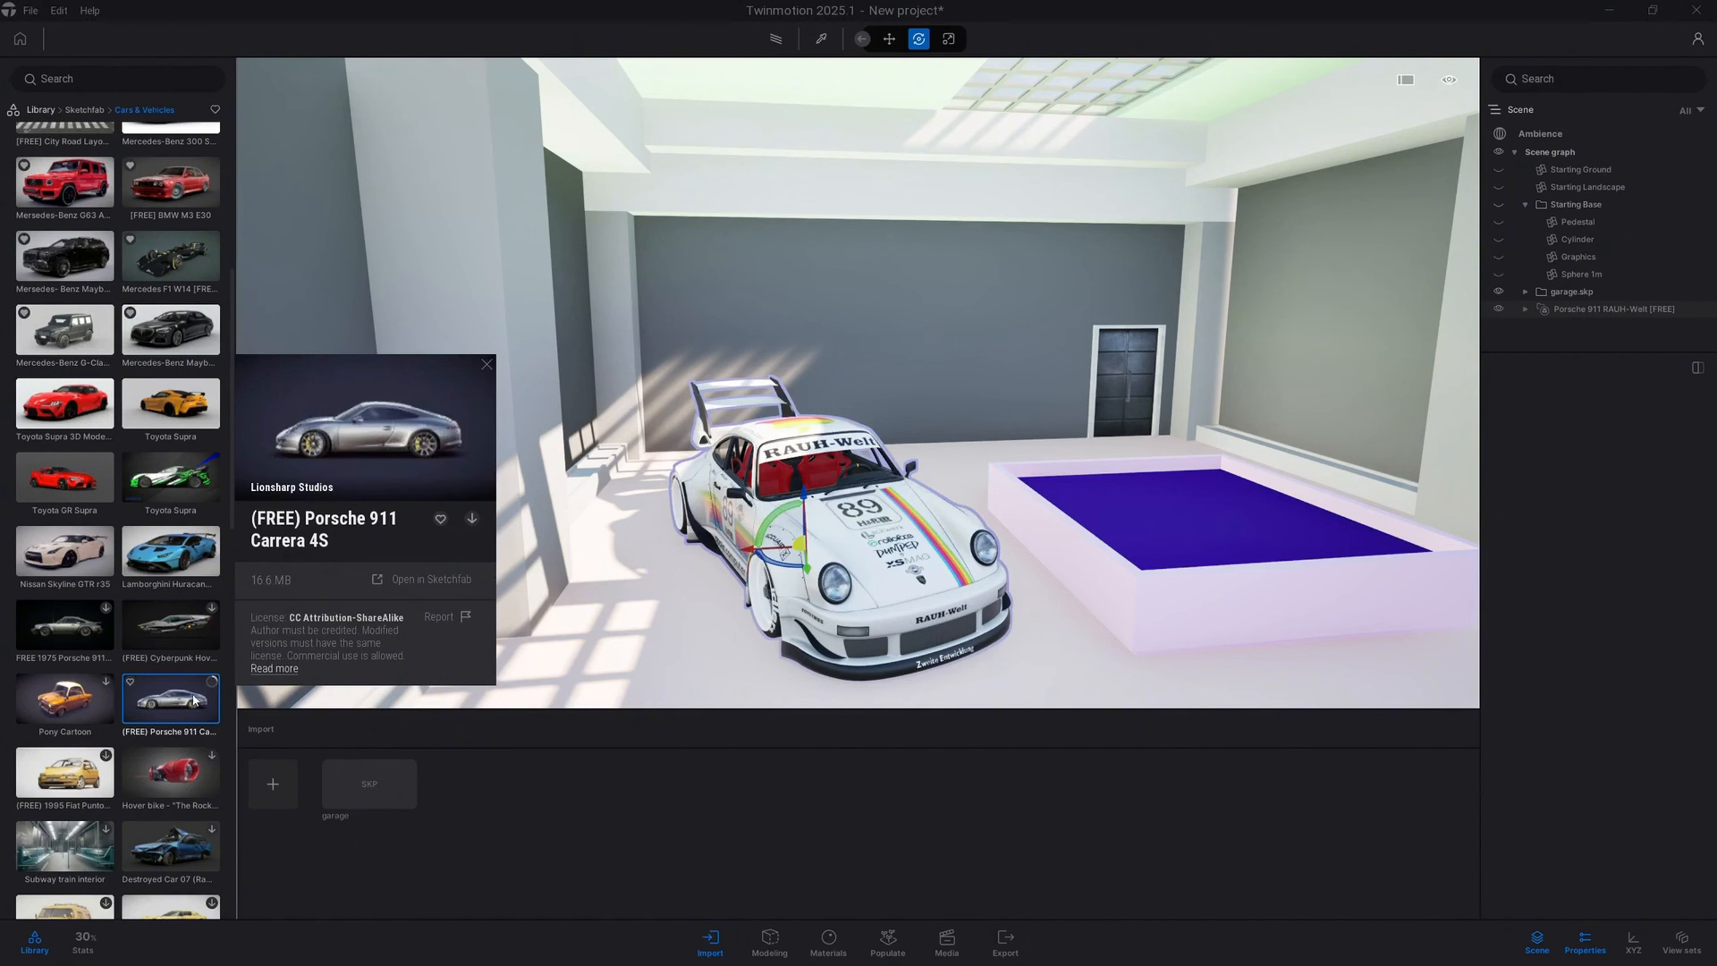
left_click(131, 685)
scroll(838, 451, "down", 2)
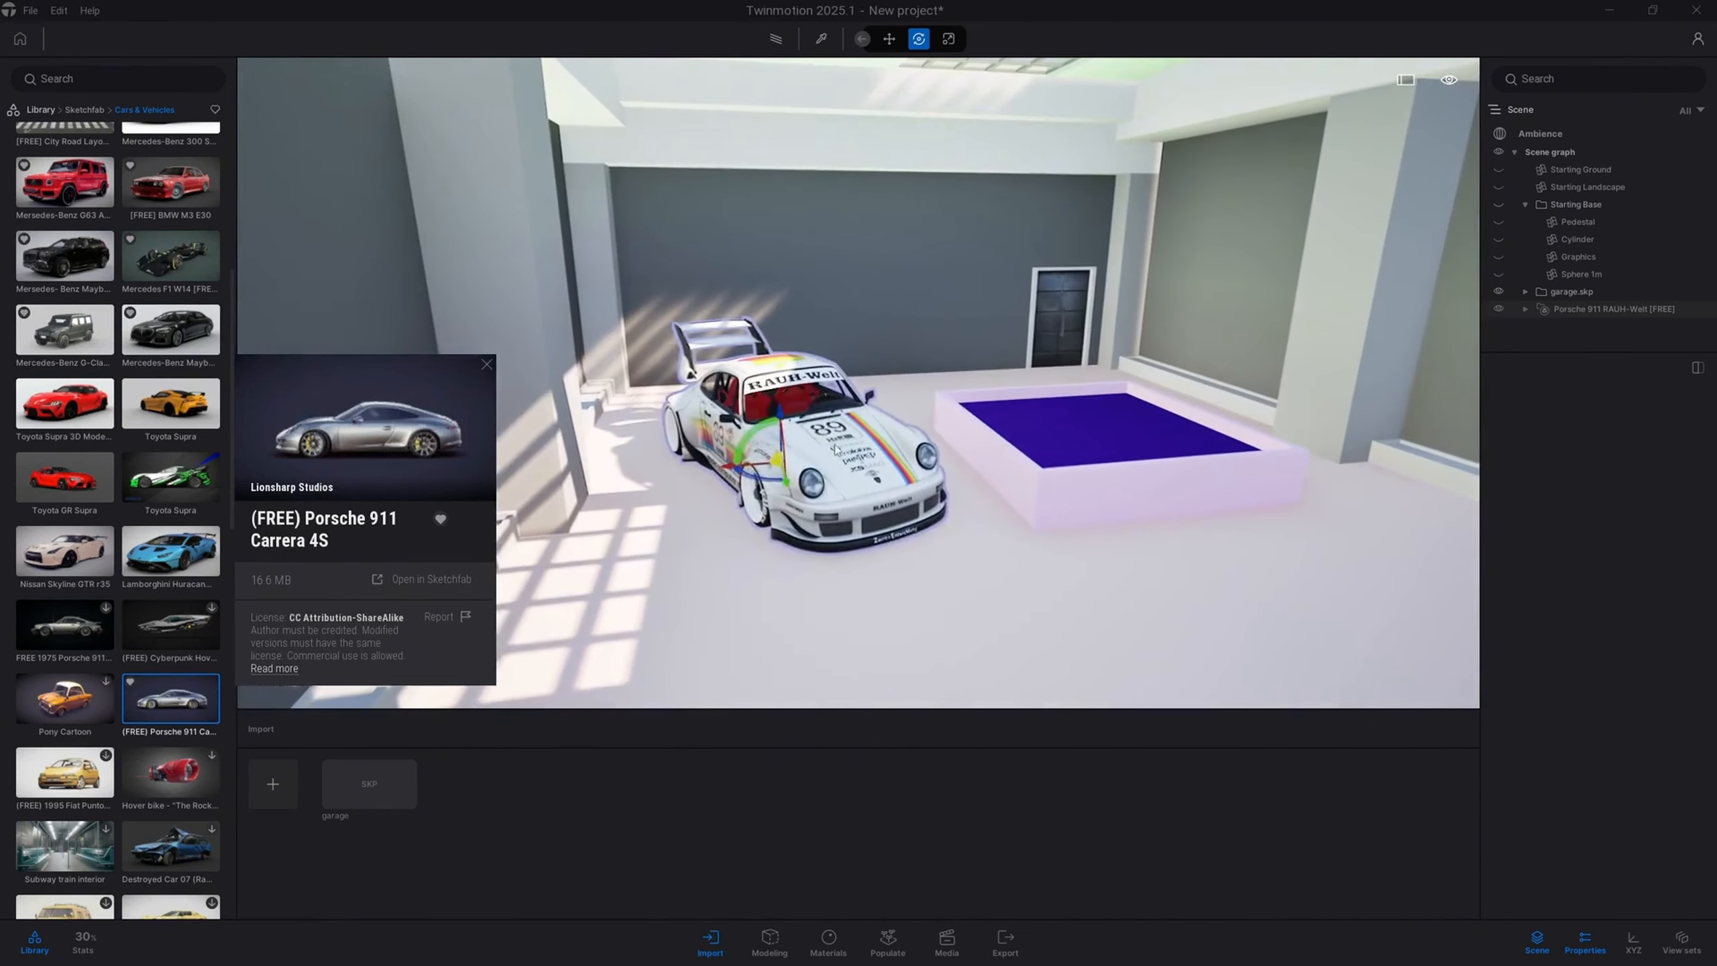
Step: Delete the entire Porsche 911 RAUH-Welt [FREE] from the scene
left_click(836, 461)
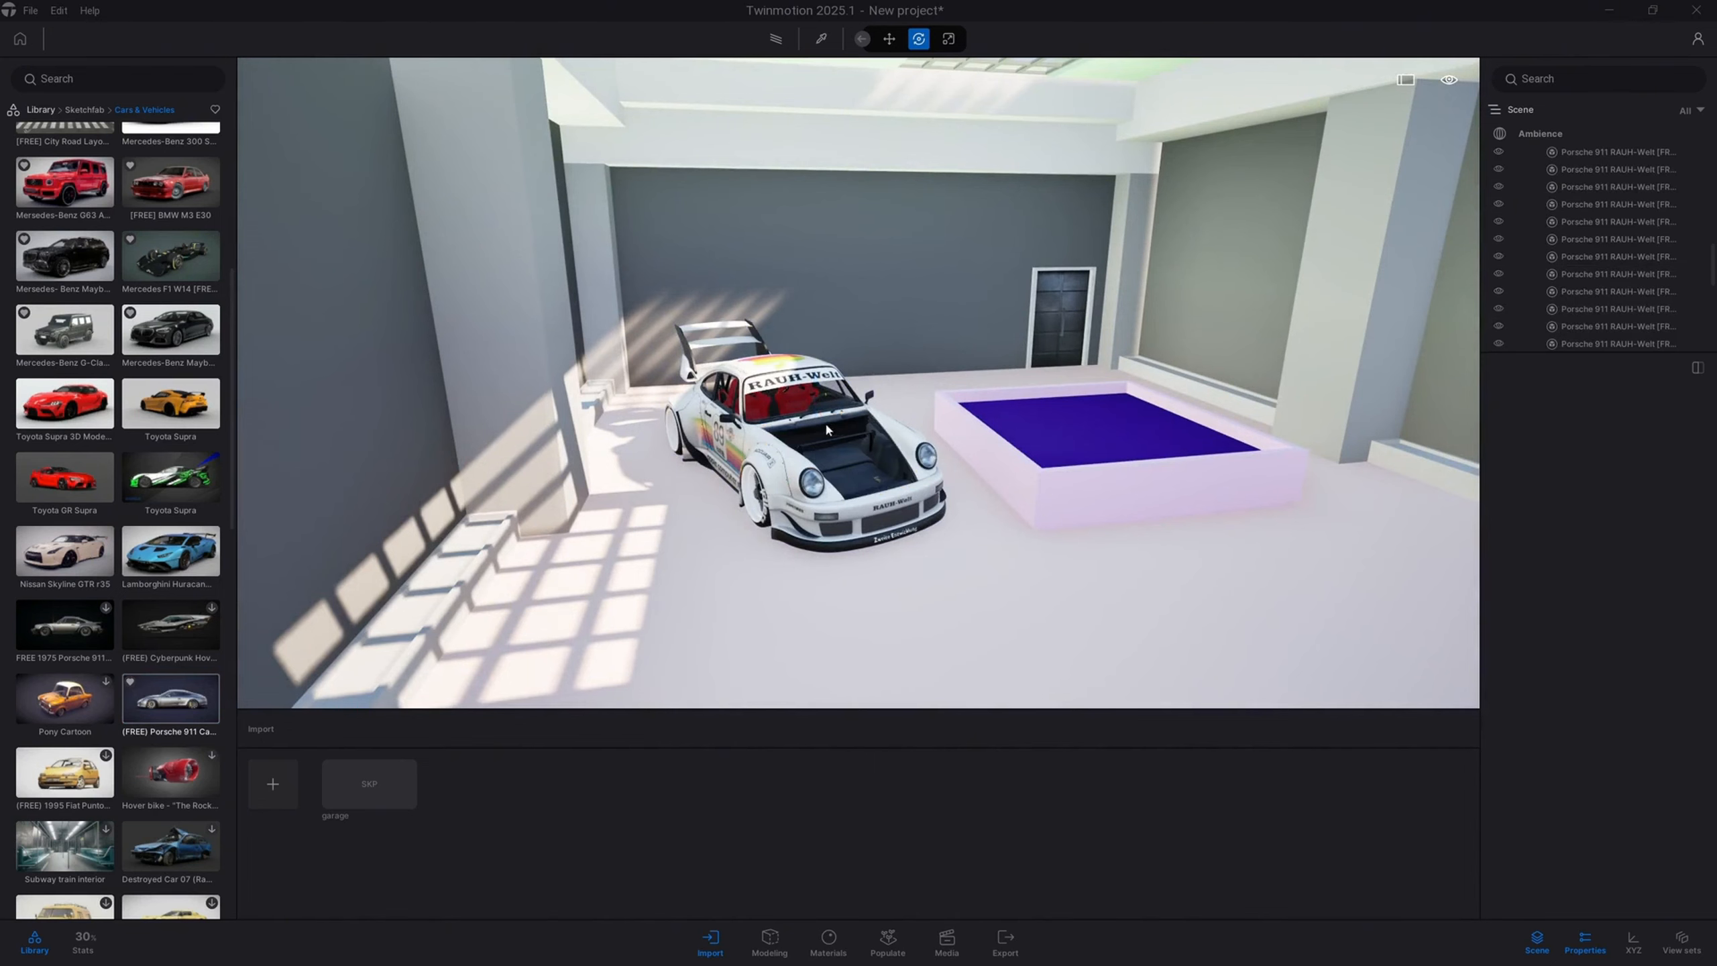
scroll(1552, 211, "down", 1)
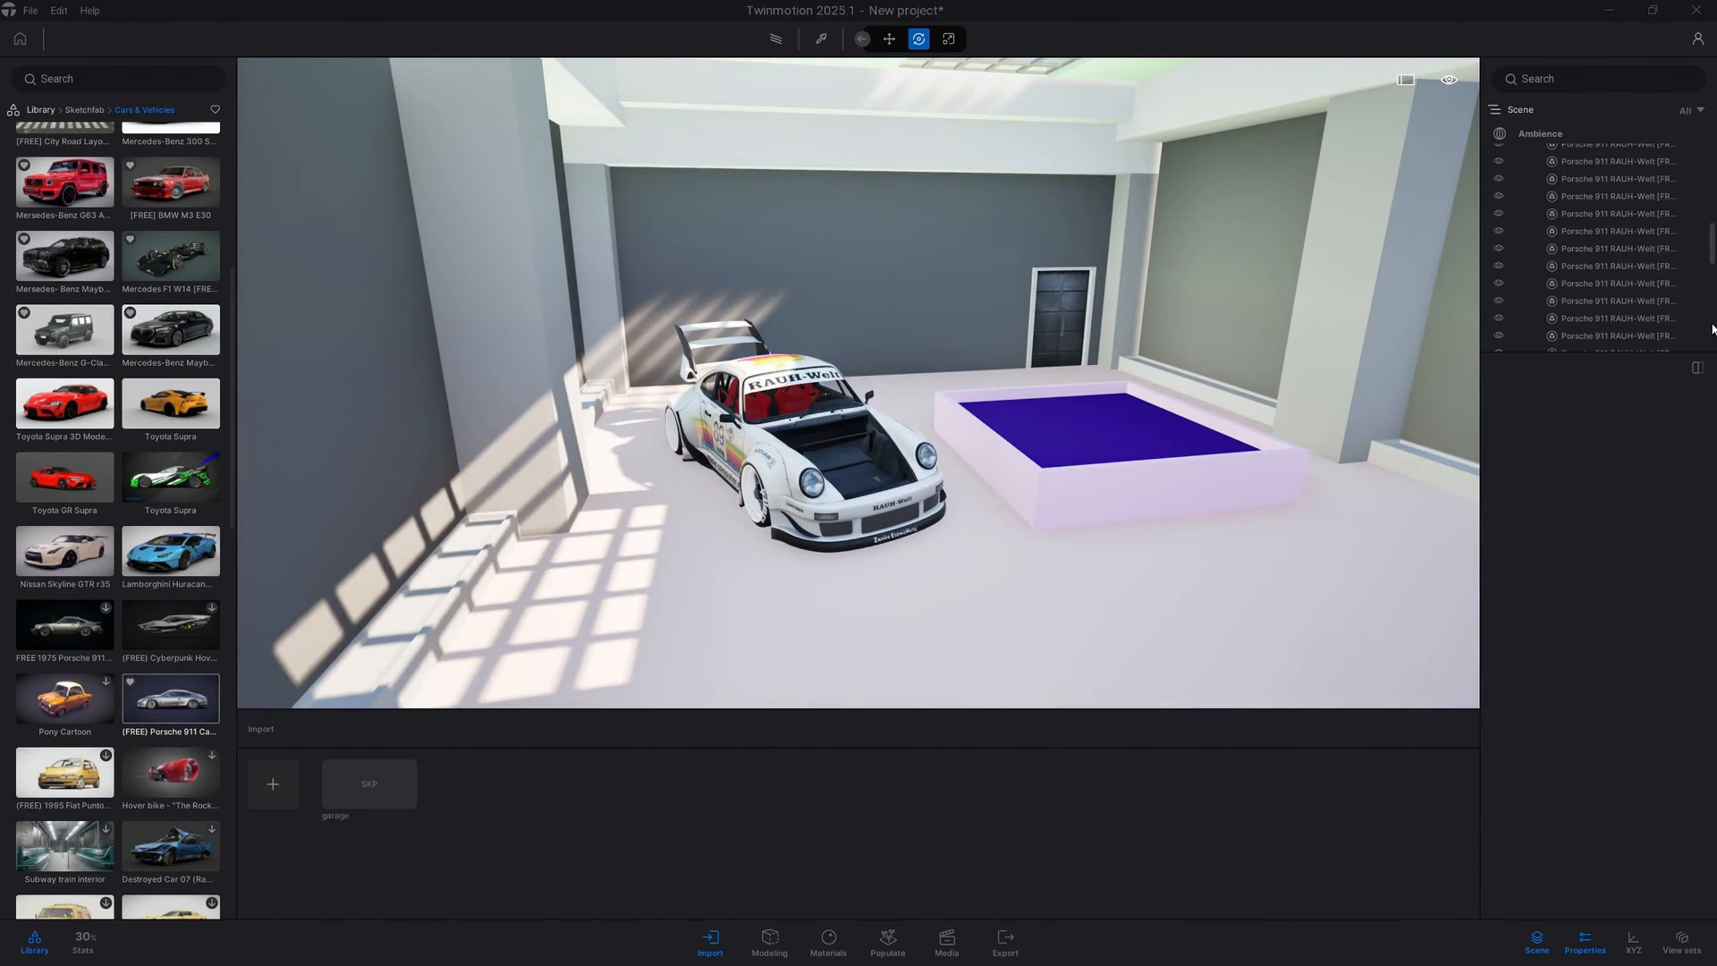
scroll(1705, 263, "up", 10)
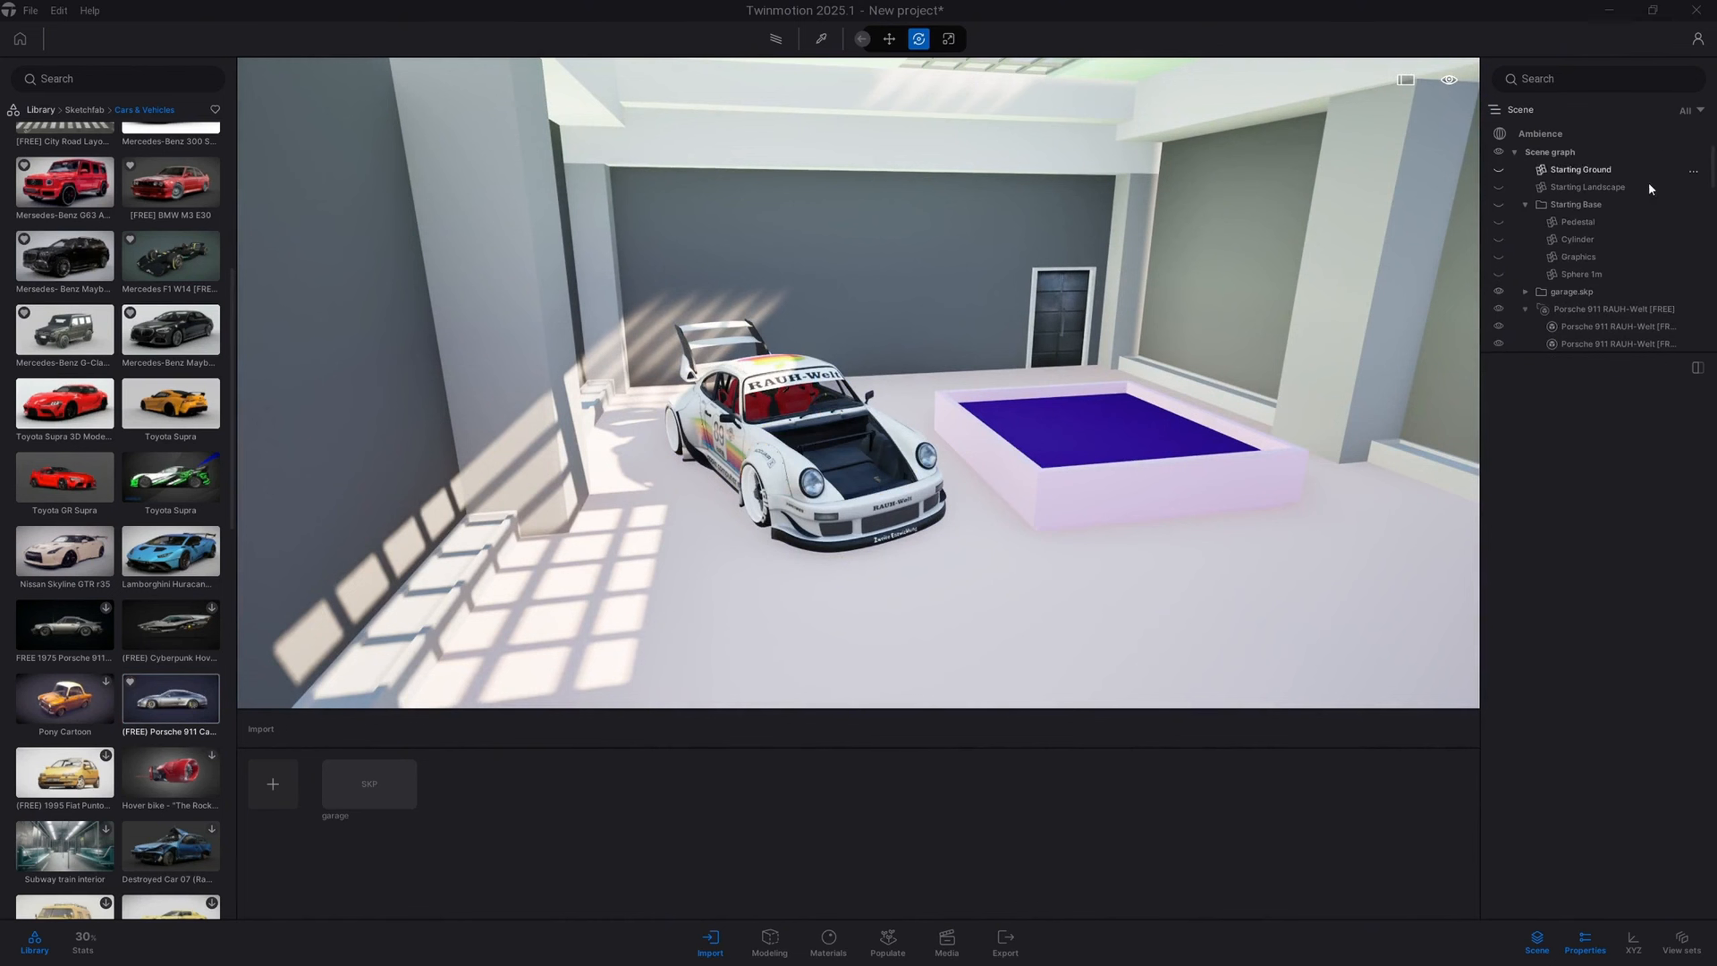
left_click(1582, 310)
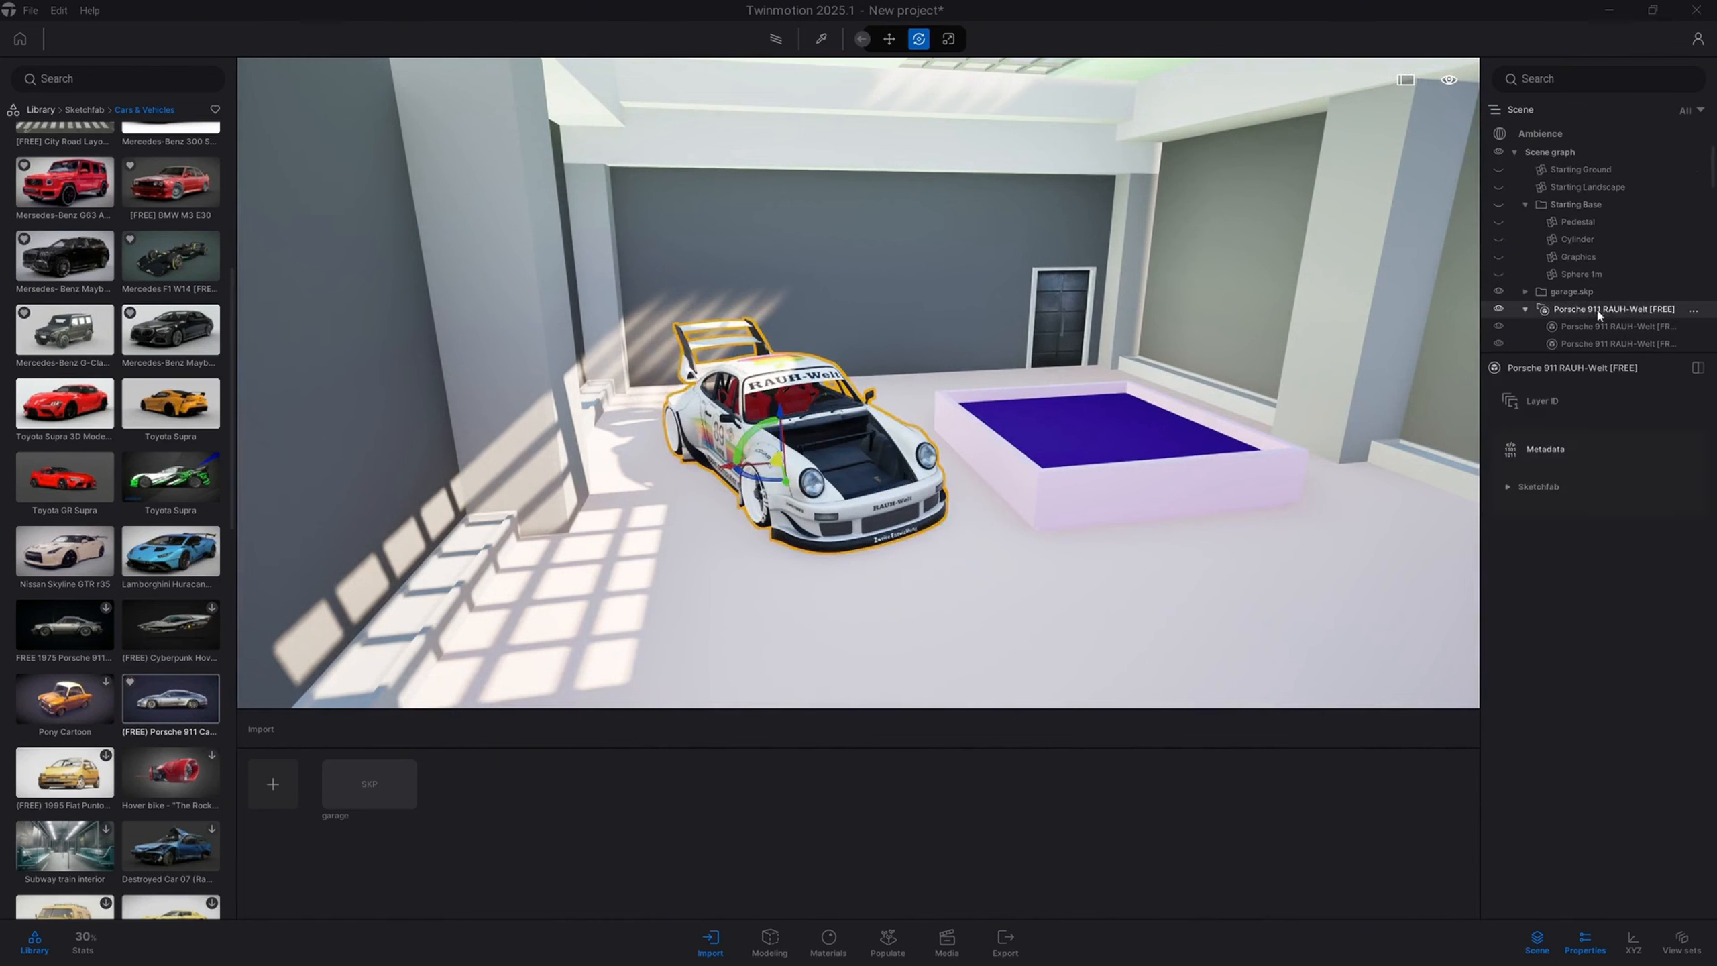
key("Delete")
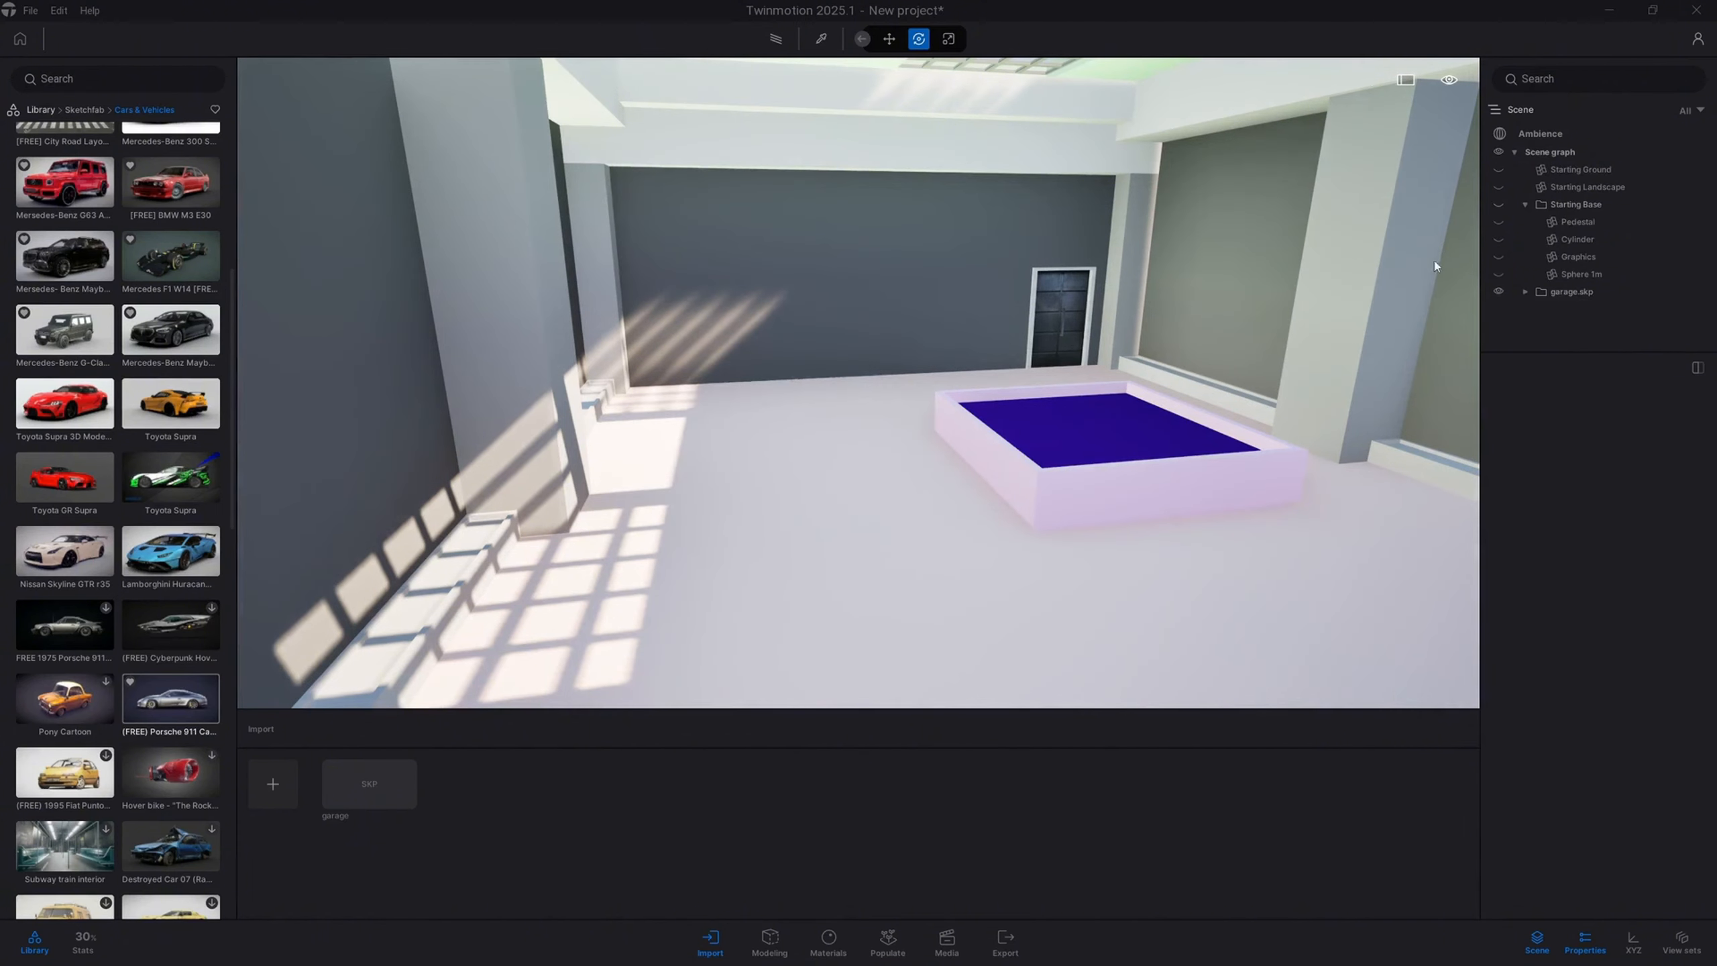
Step: Place the (FREE) Porsche 911 Carrera 4S on the garage floor beside the raised pool
mouse_move(156, 708)
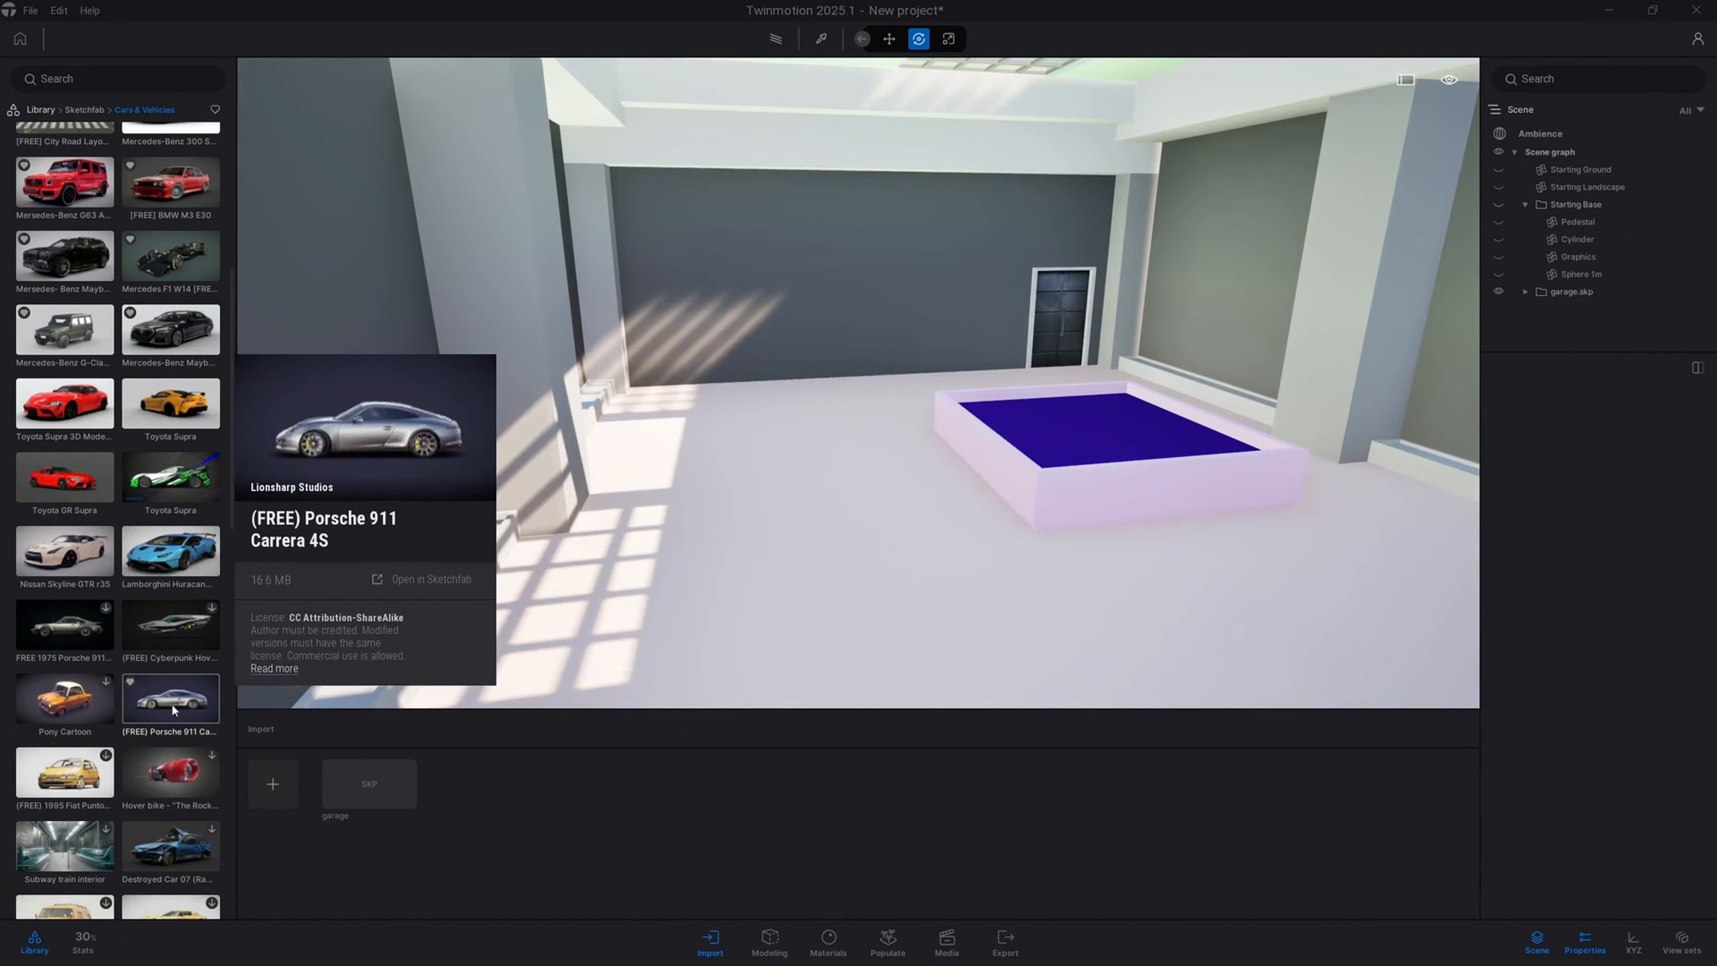
left_click_drag(167, 699, 797, 514)
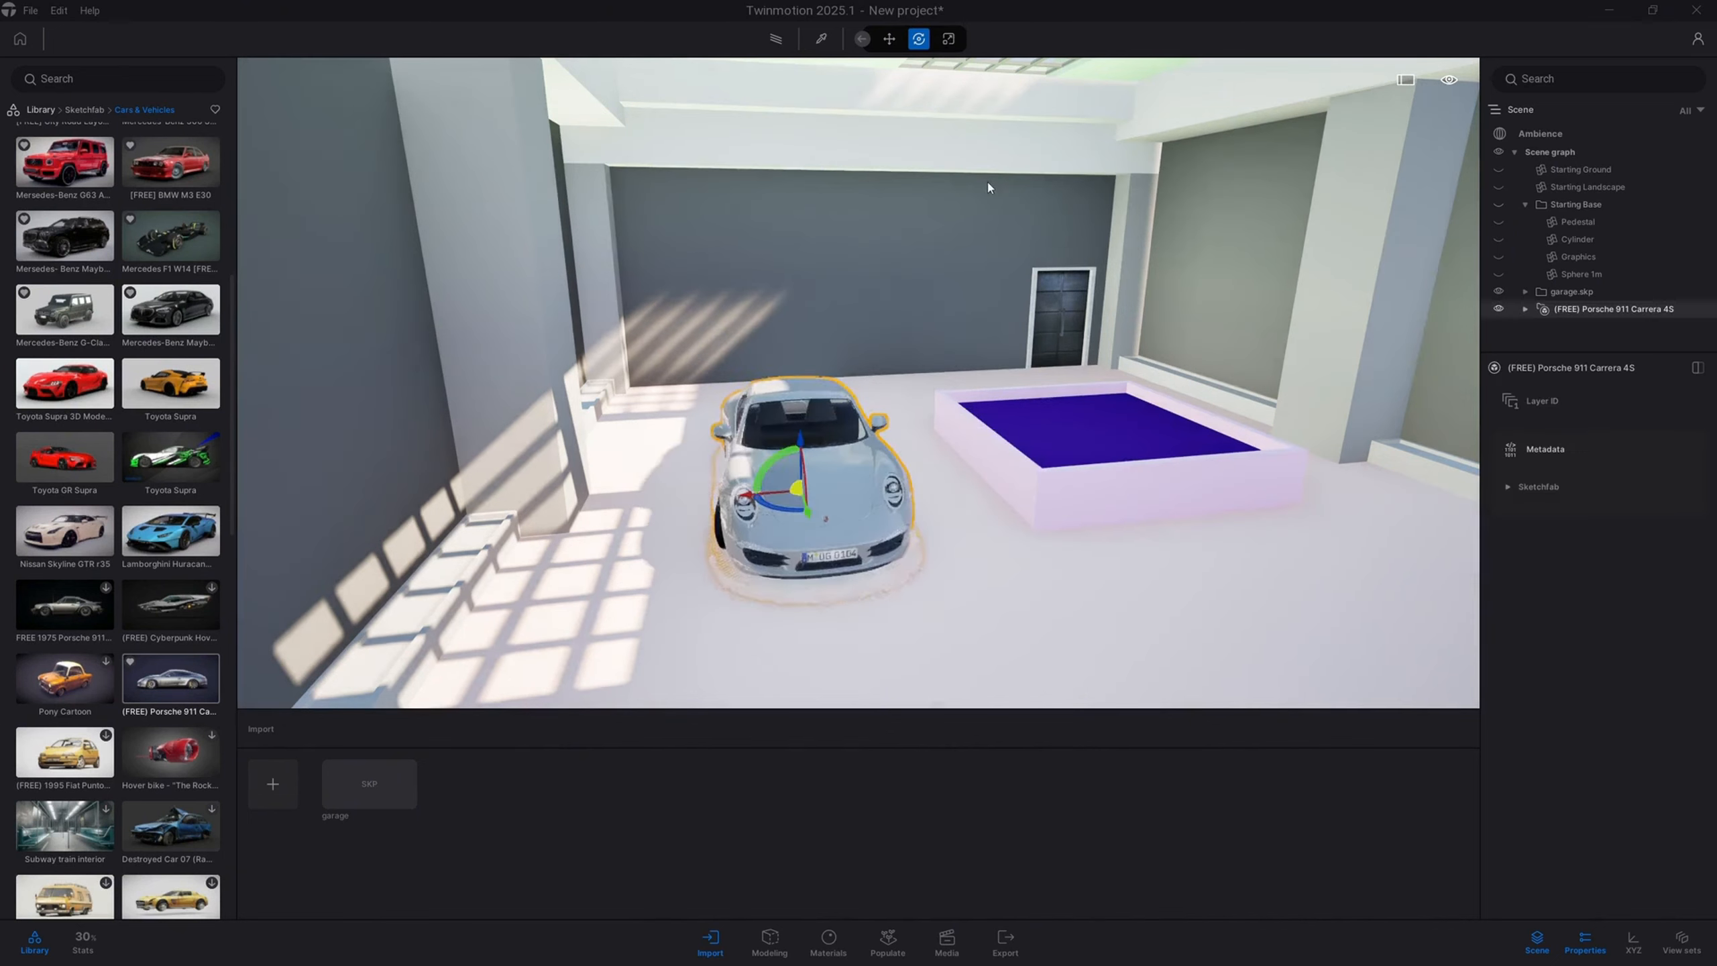
right_click_drag(986, 183, 933, 210)
mouse_move(1068, 433)
right_mouse_down()
mouse_move(893, 463)
mouse_move(1062, 422)
right_mouse_up()
left_click(1045, 440)
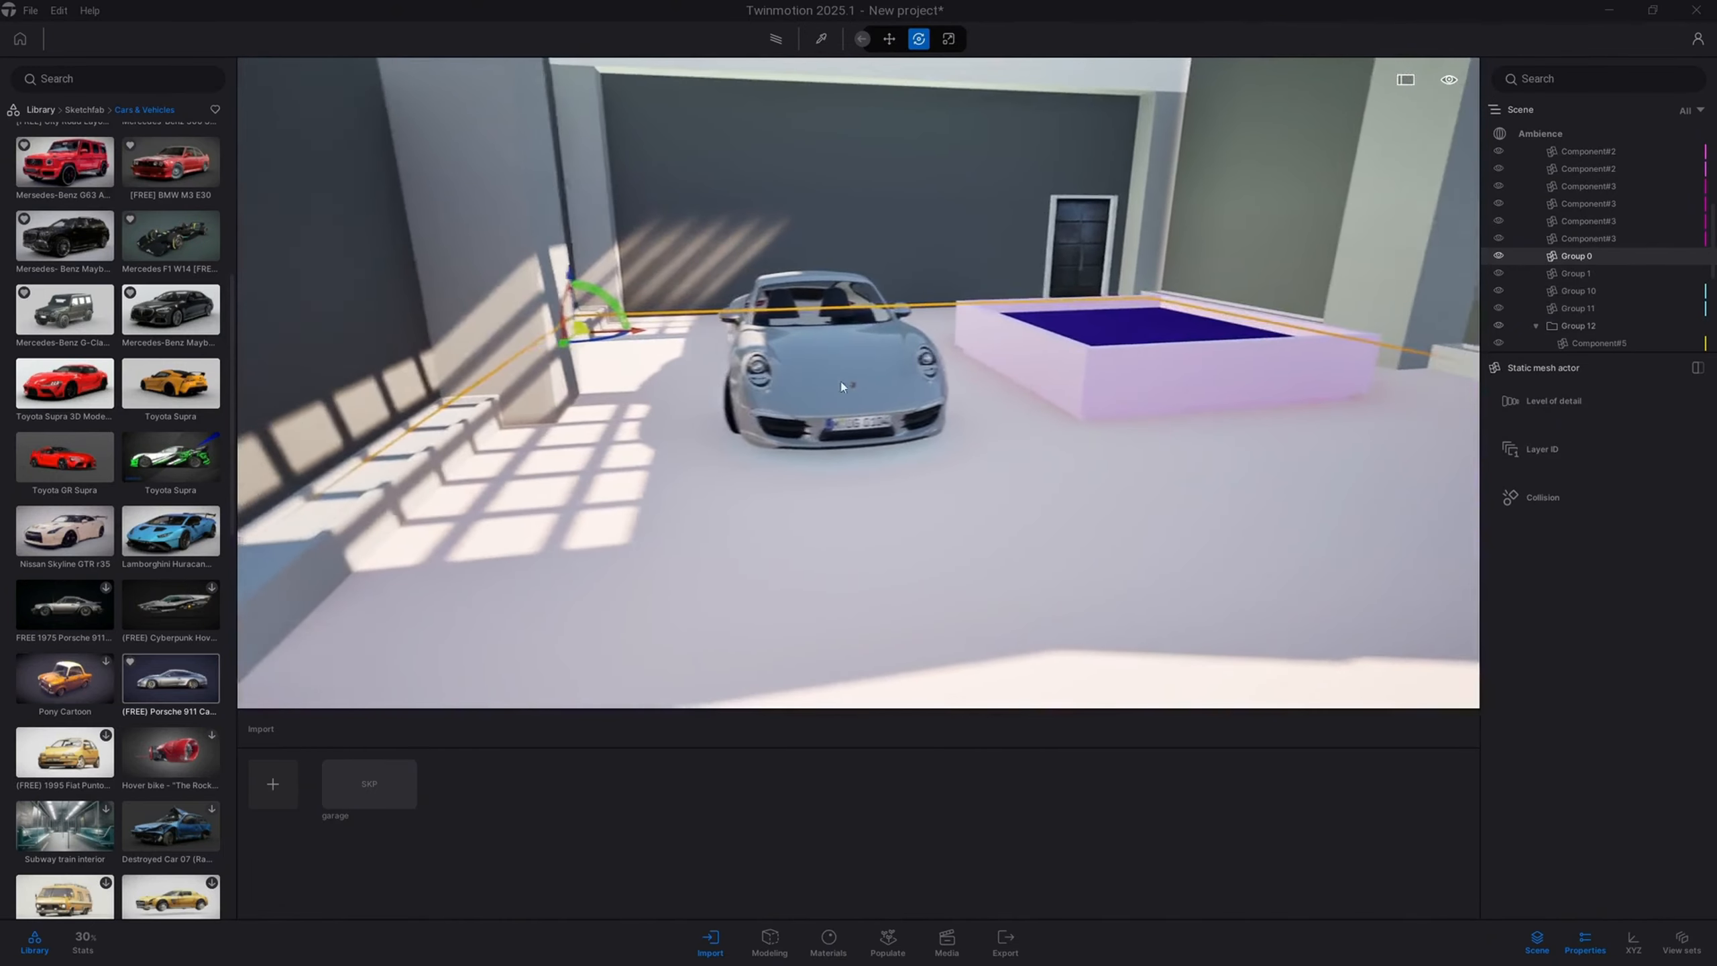
Step: Rotate the whole Porsche 911 Carrera 4S about its vertical axis so its front points diagonally toward the pool side
scroll(1600, 311, "down", 2)
scroll(1600, 311, "up", 5)
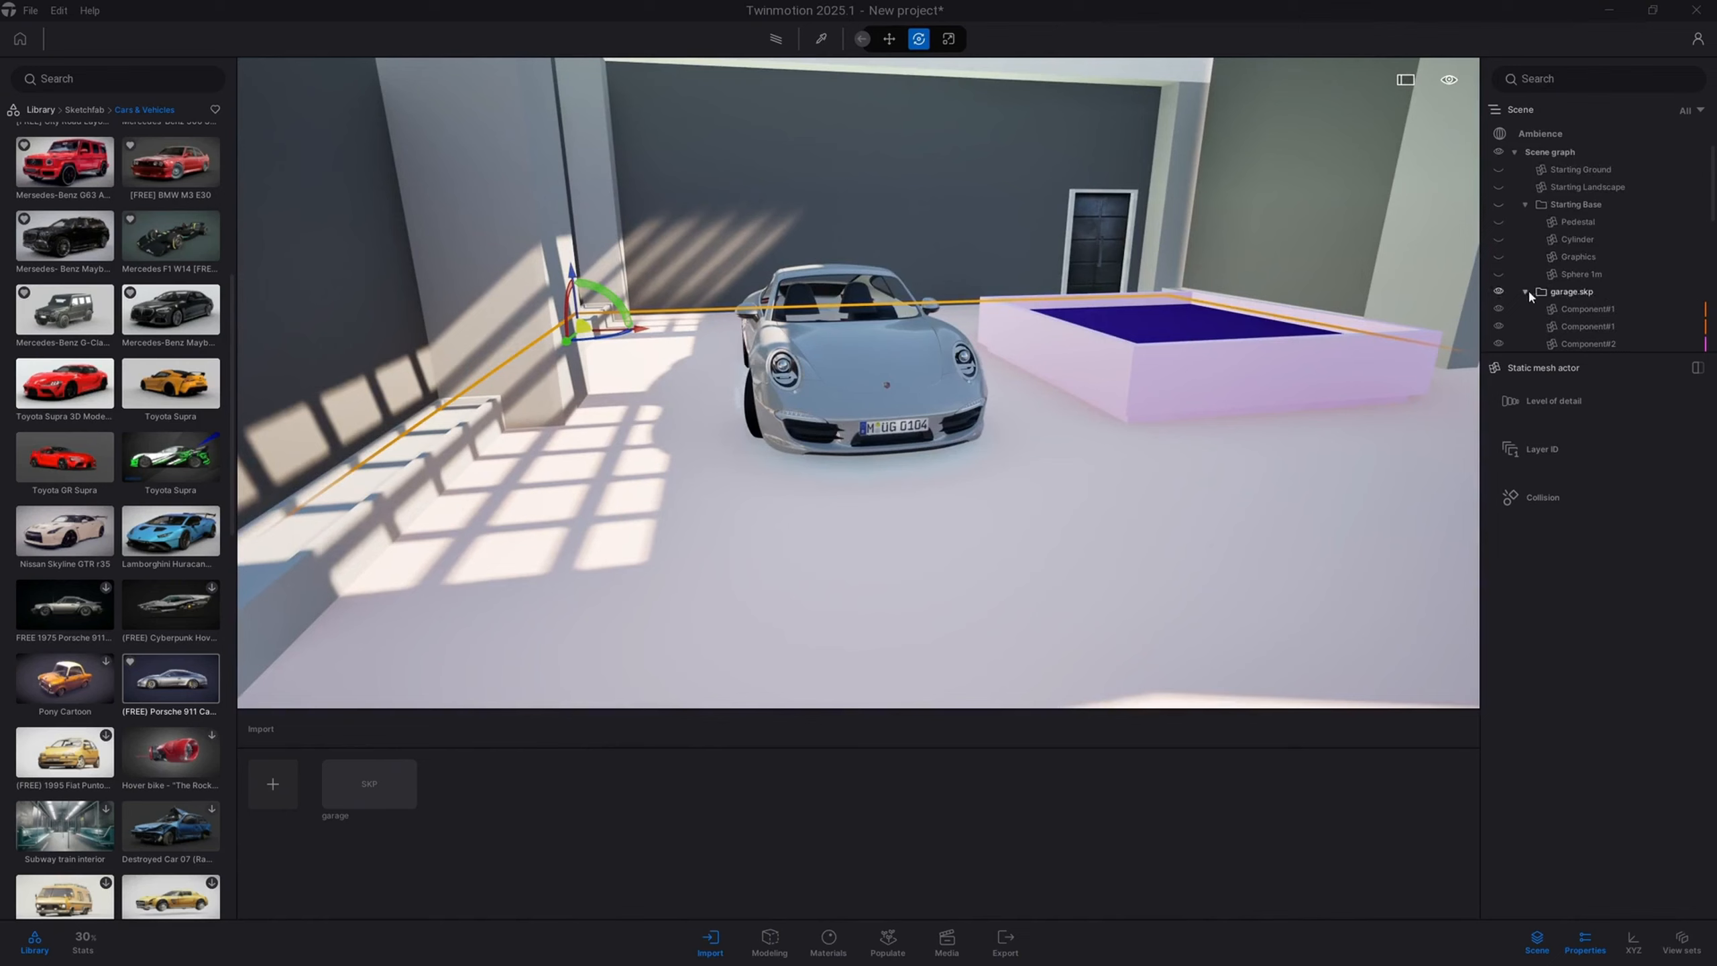
left_click(1528, 293)
left_click(1596, 310)
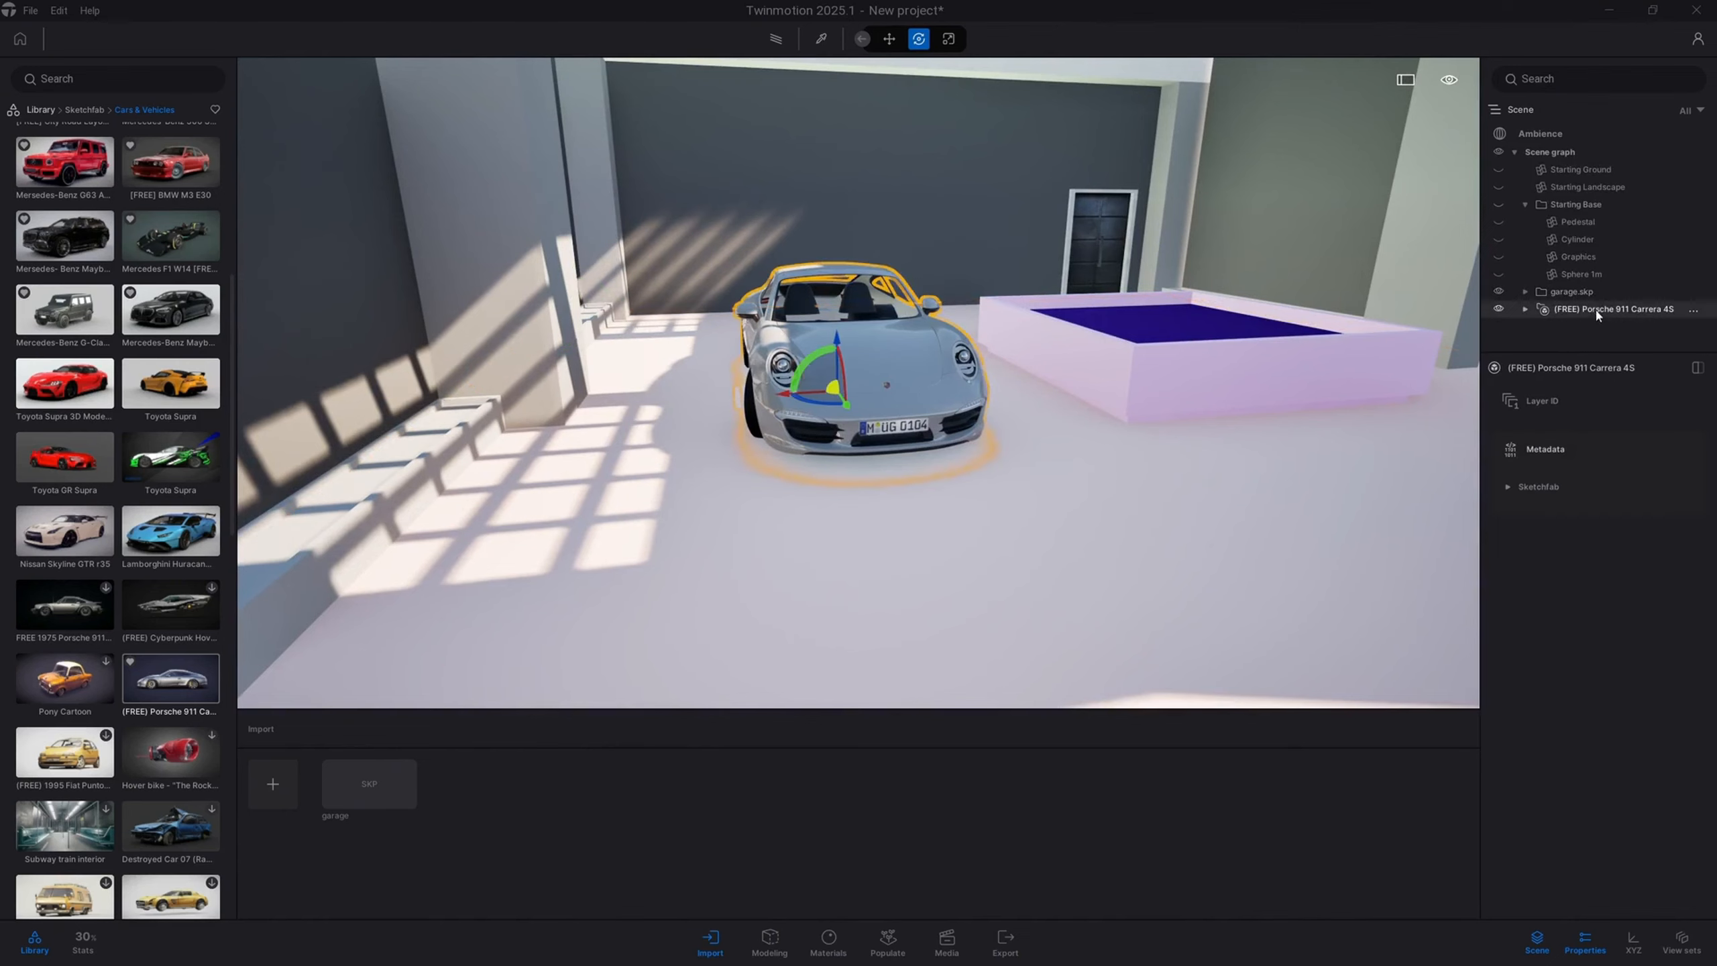
left_click_drag(815, 413, 944, 480)
Step: Adjust the height of the whole Porsche 911 Carrera 4S so its tyres rest flush on the floor, checking from below
scroll(944, 475, "up", 3)
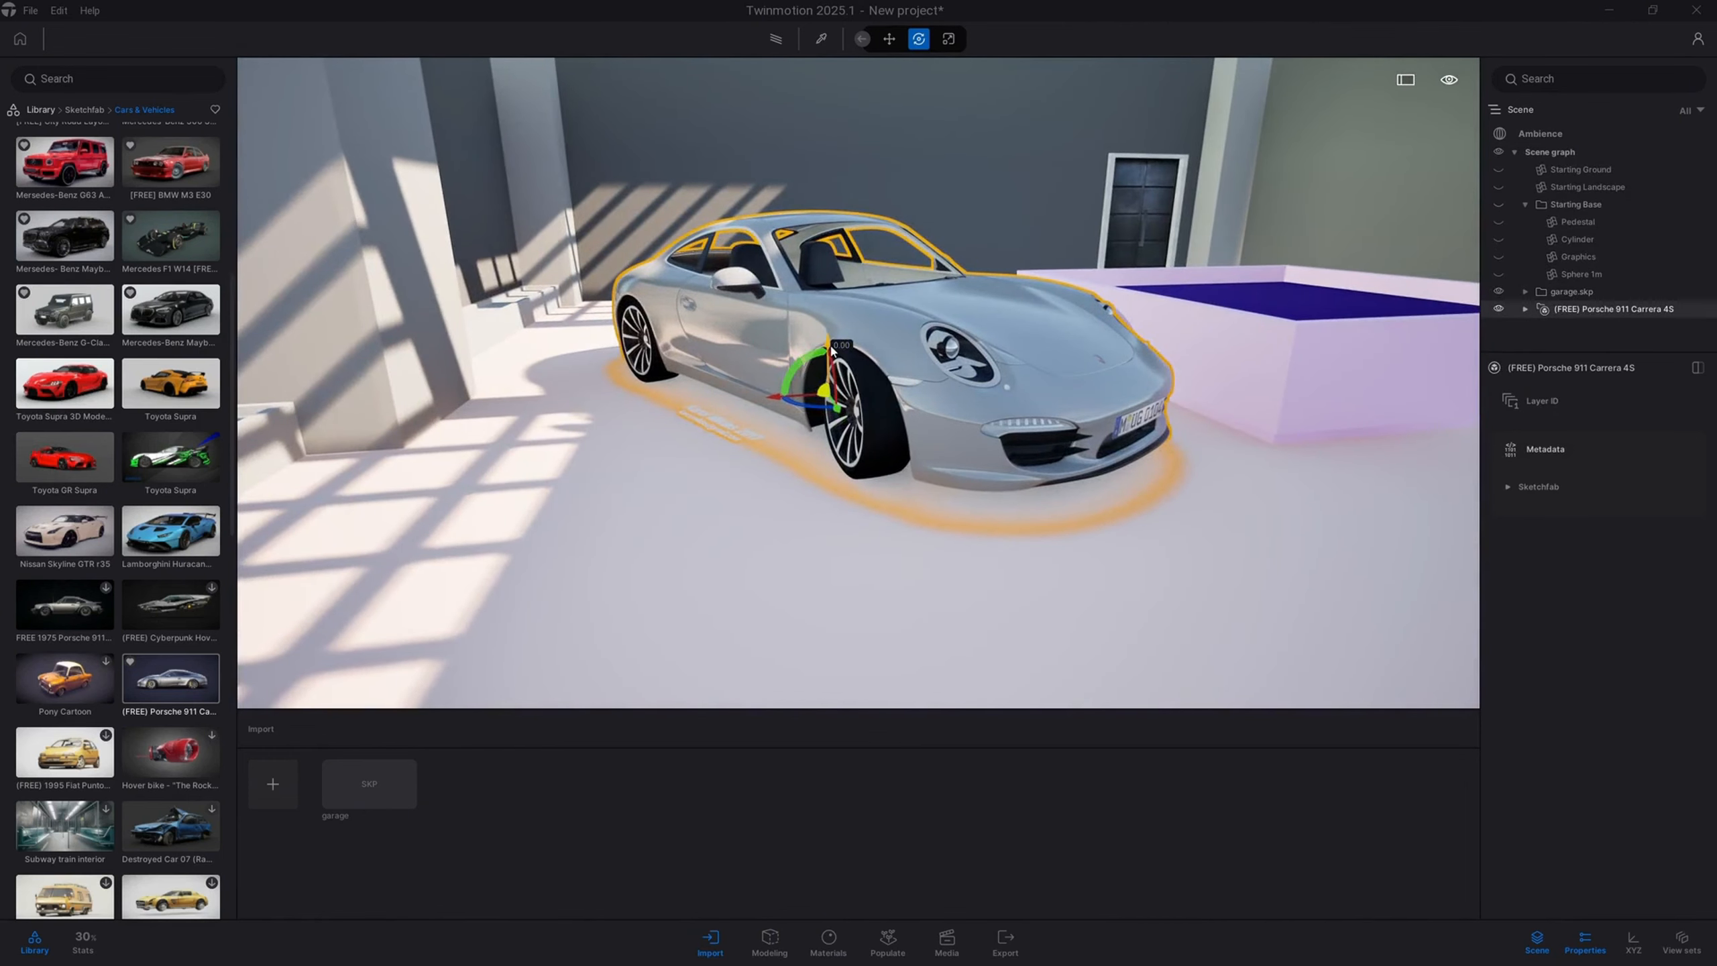
left_click_drag(832, 348, 833, 354)
left_click(1149, 447)
right_click_drag(1149, 447, 1149, 422)
key("w")
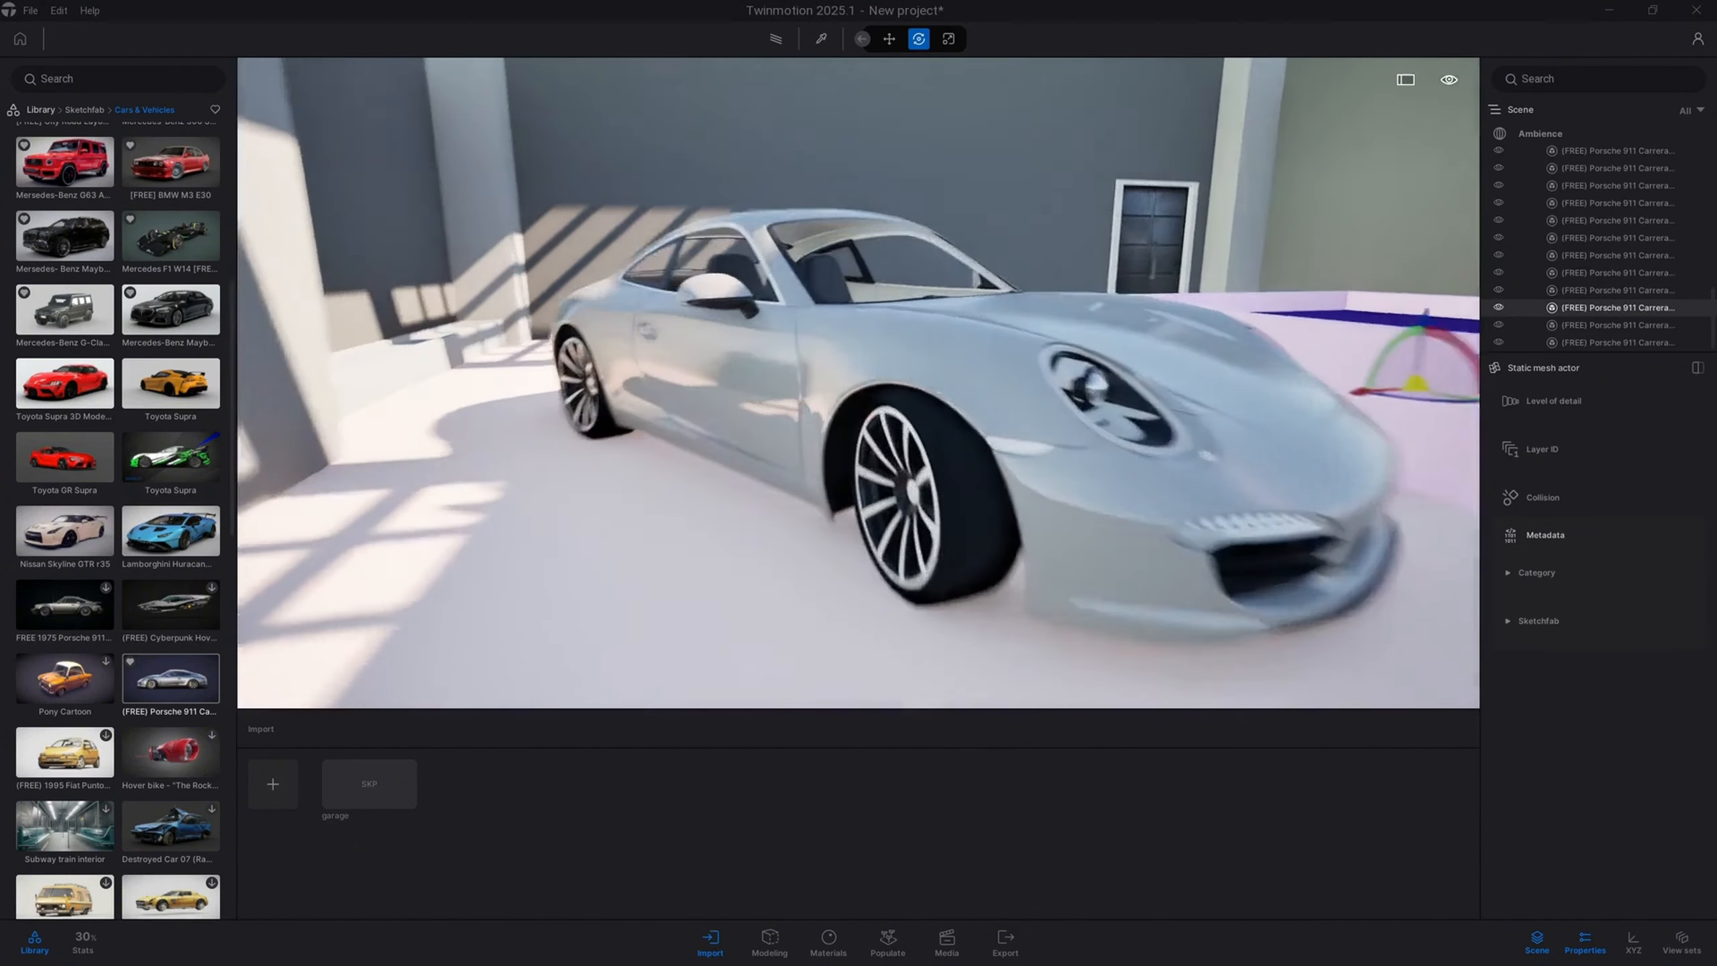
key("q")
key("q")
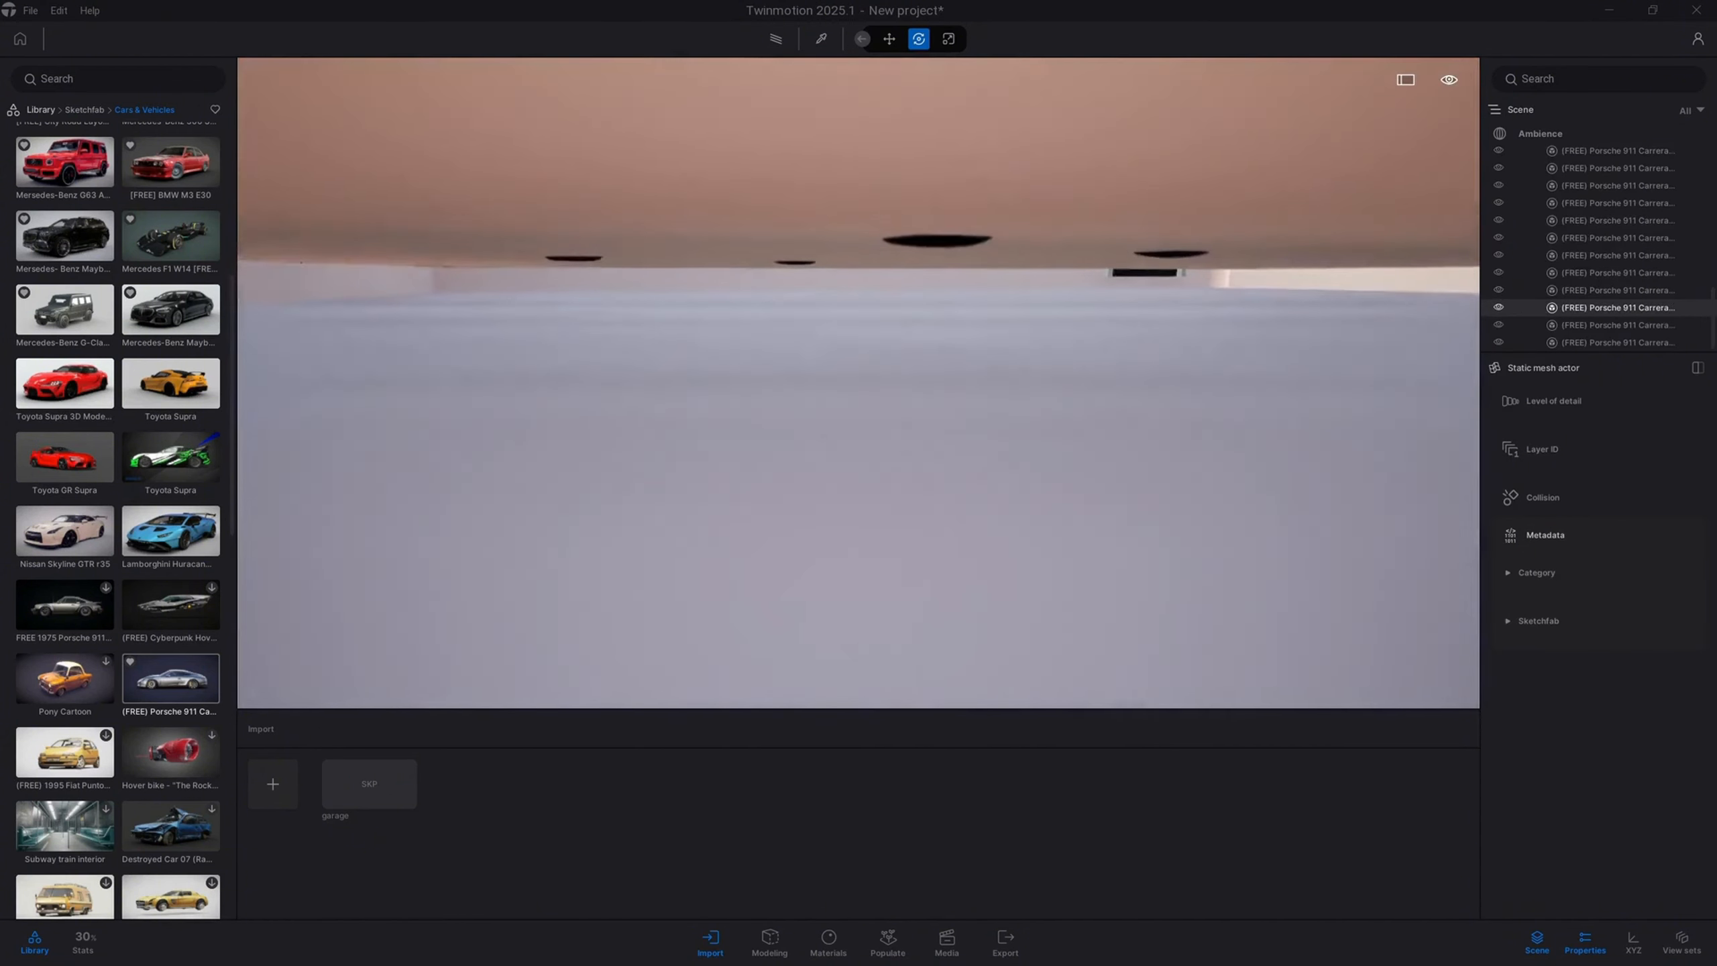
scroll(1613, 309, "up", 5)
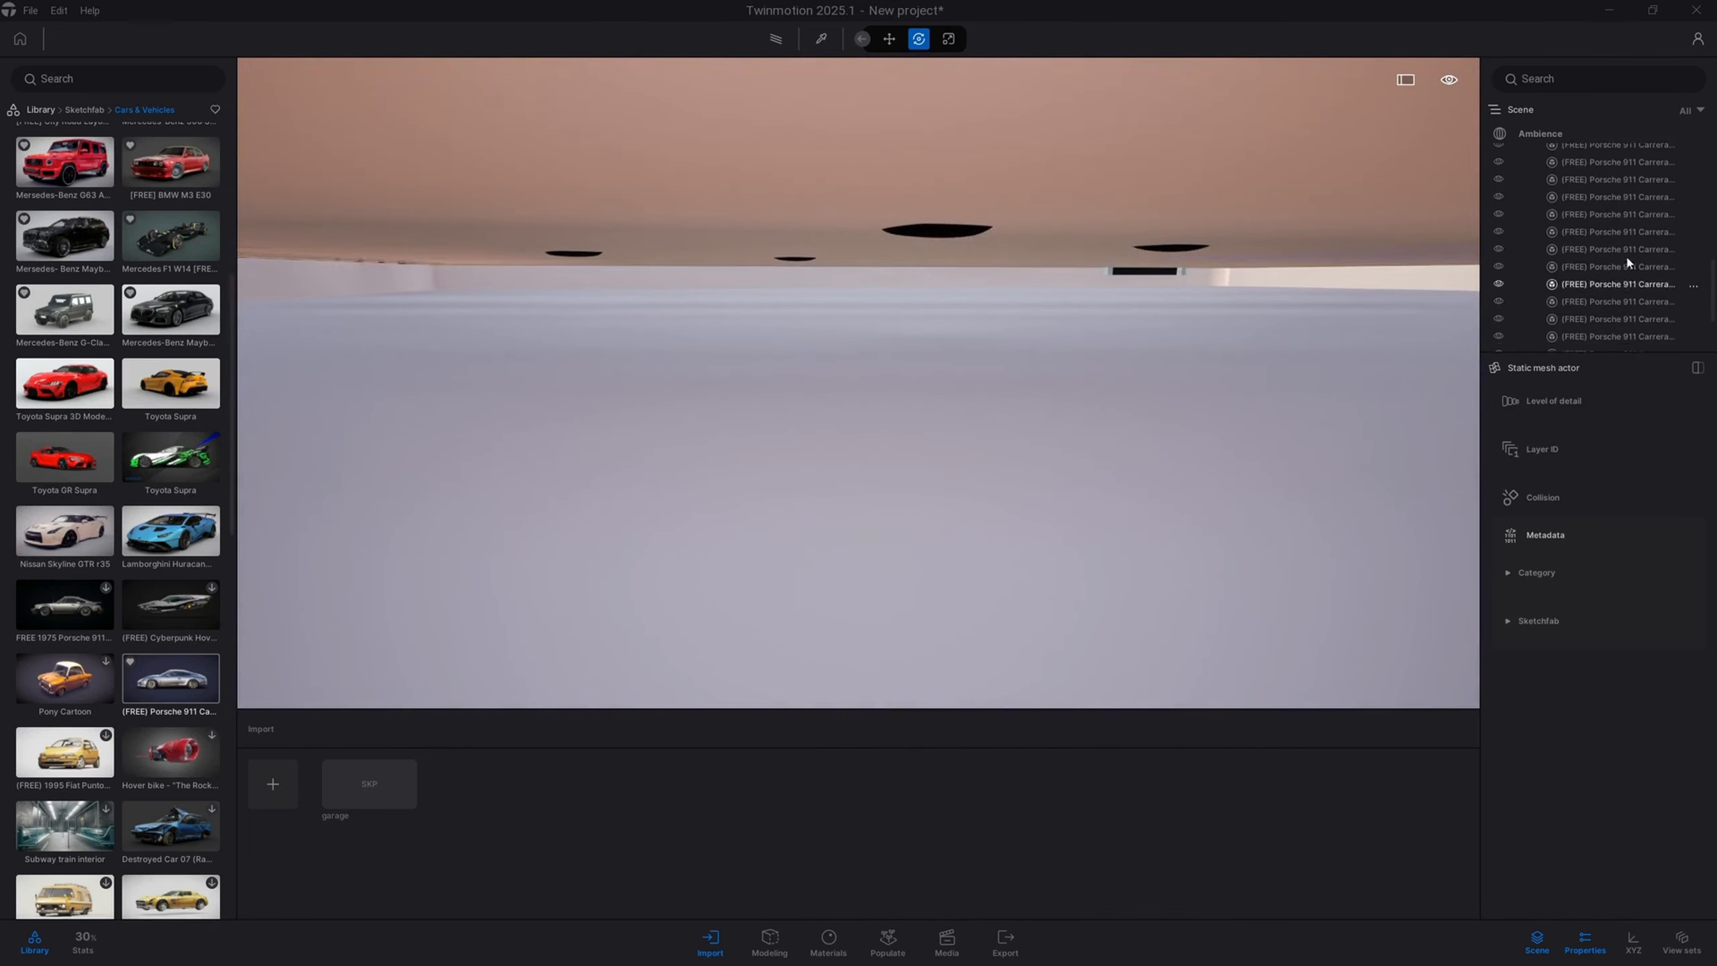
left_click(1575, 309)
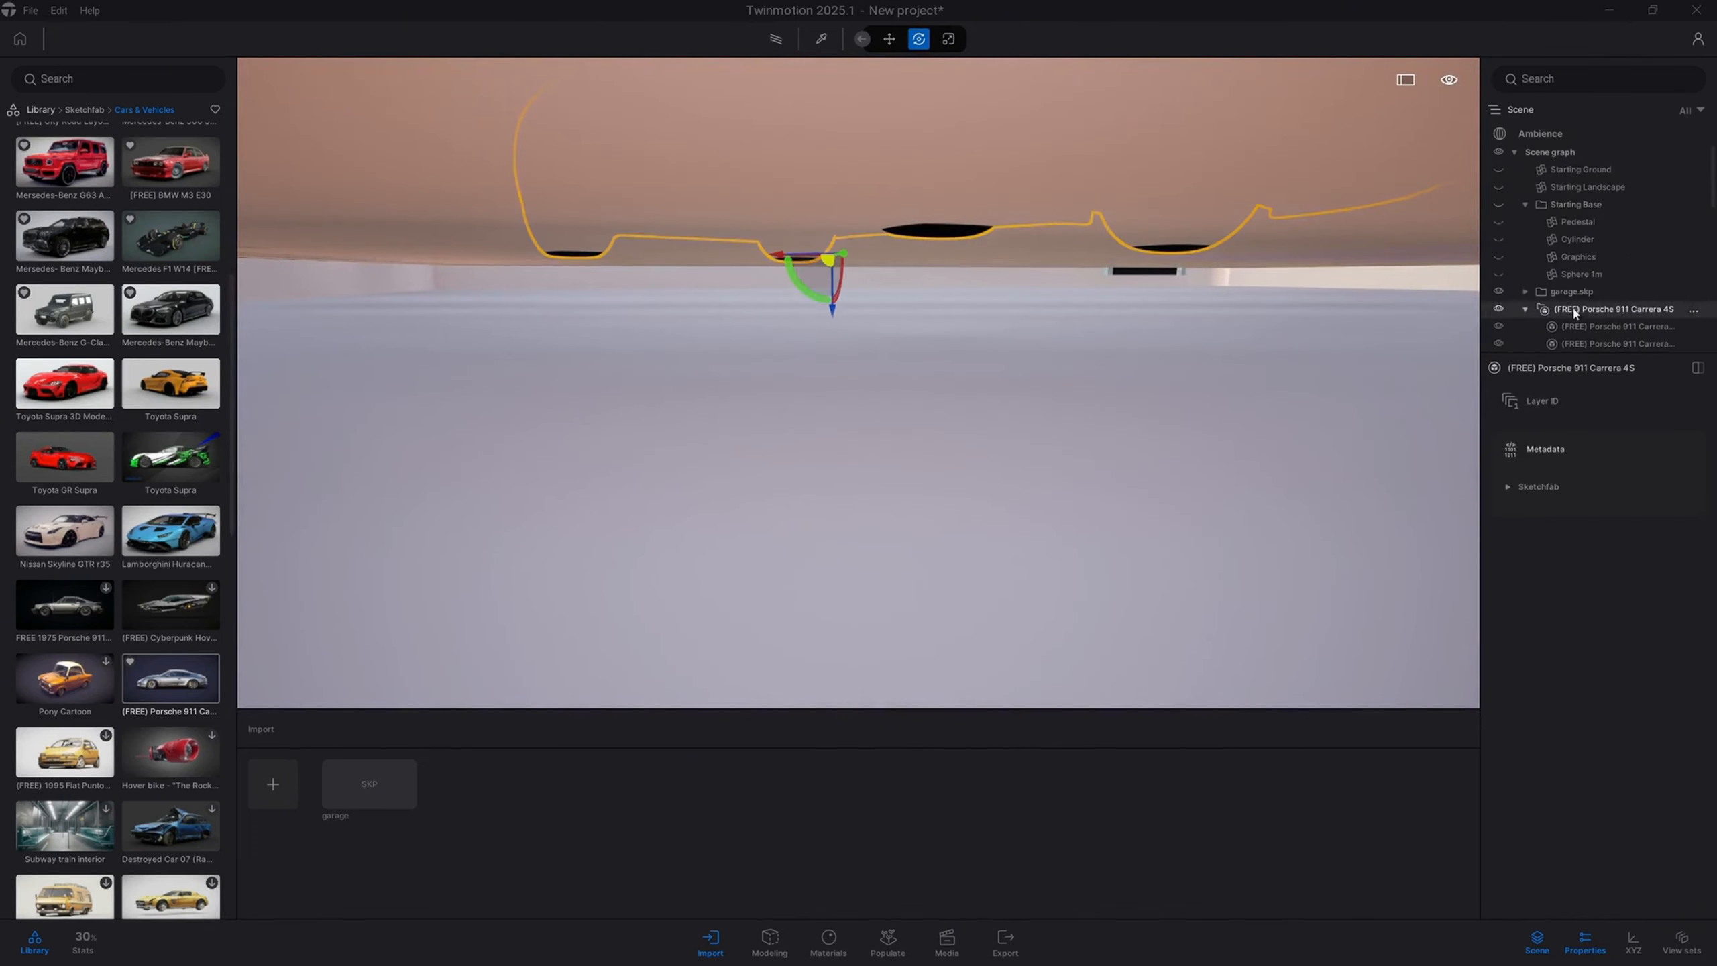
left_click_drag(836, 313, 837, 308)
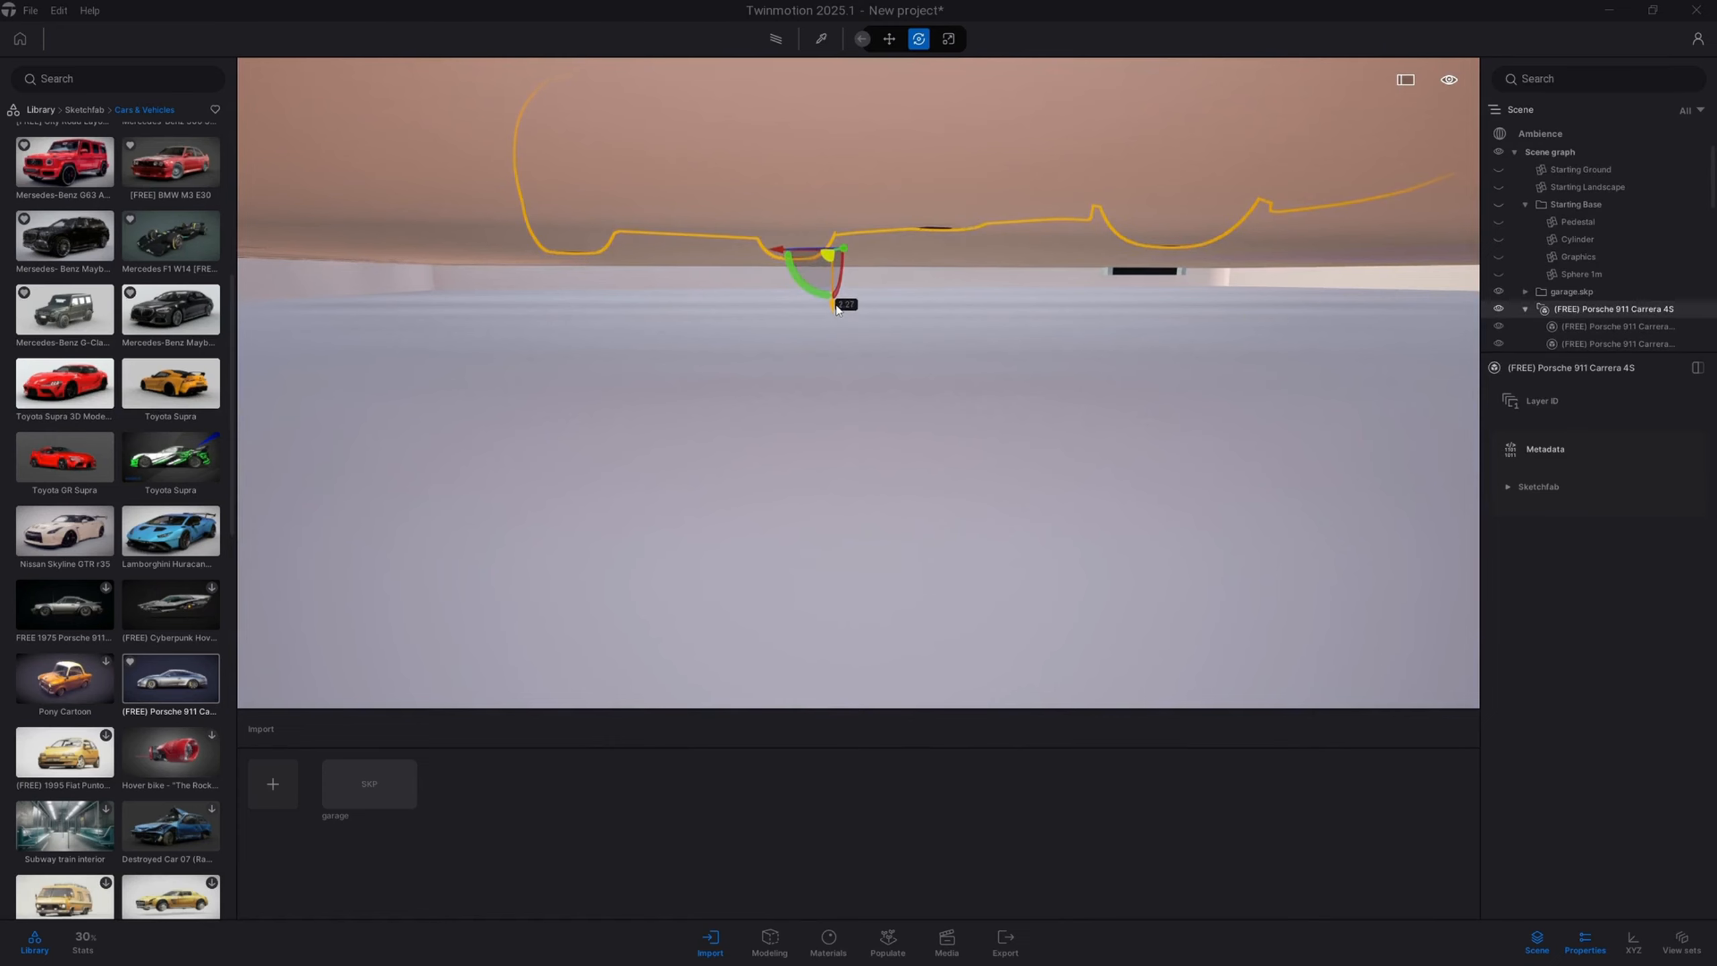
key("f")
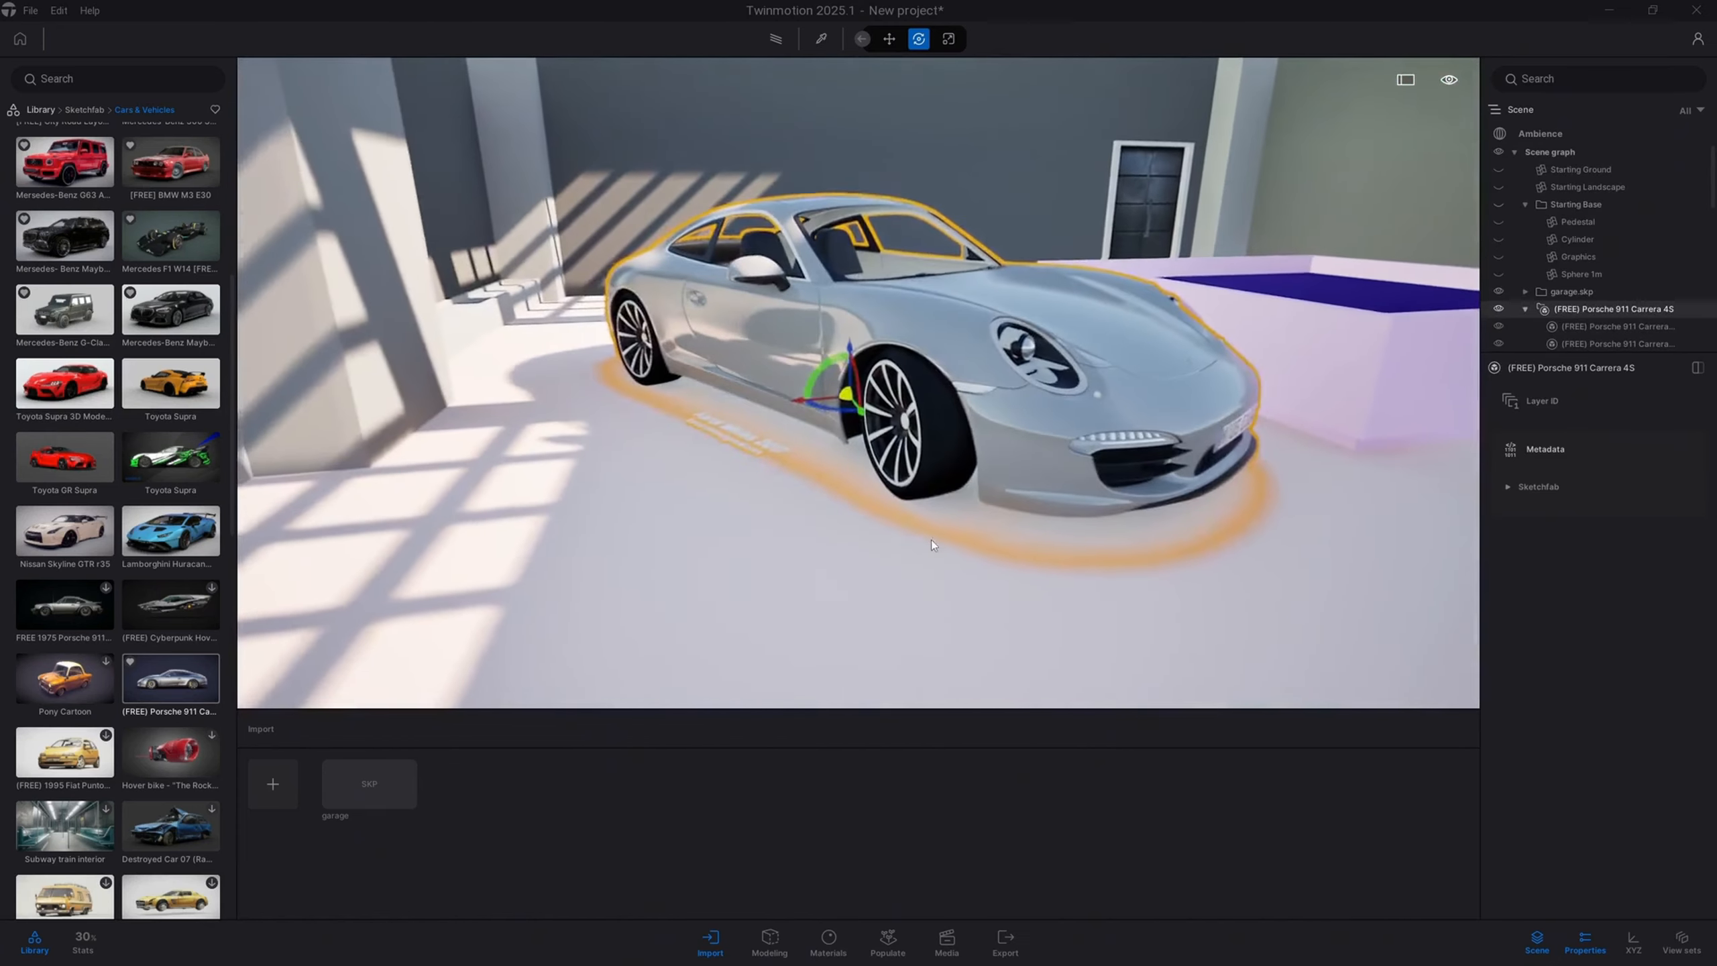
Step: Frame the Porsche, pool and skylight in one view and turn on Path Tracer rendering
left_click(931, 540)
scroll(804, 480, "up", 8)
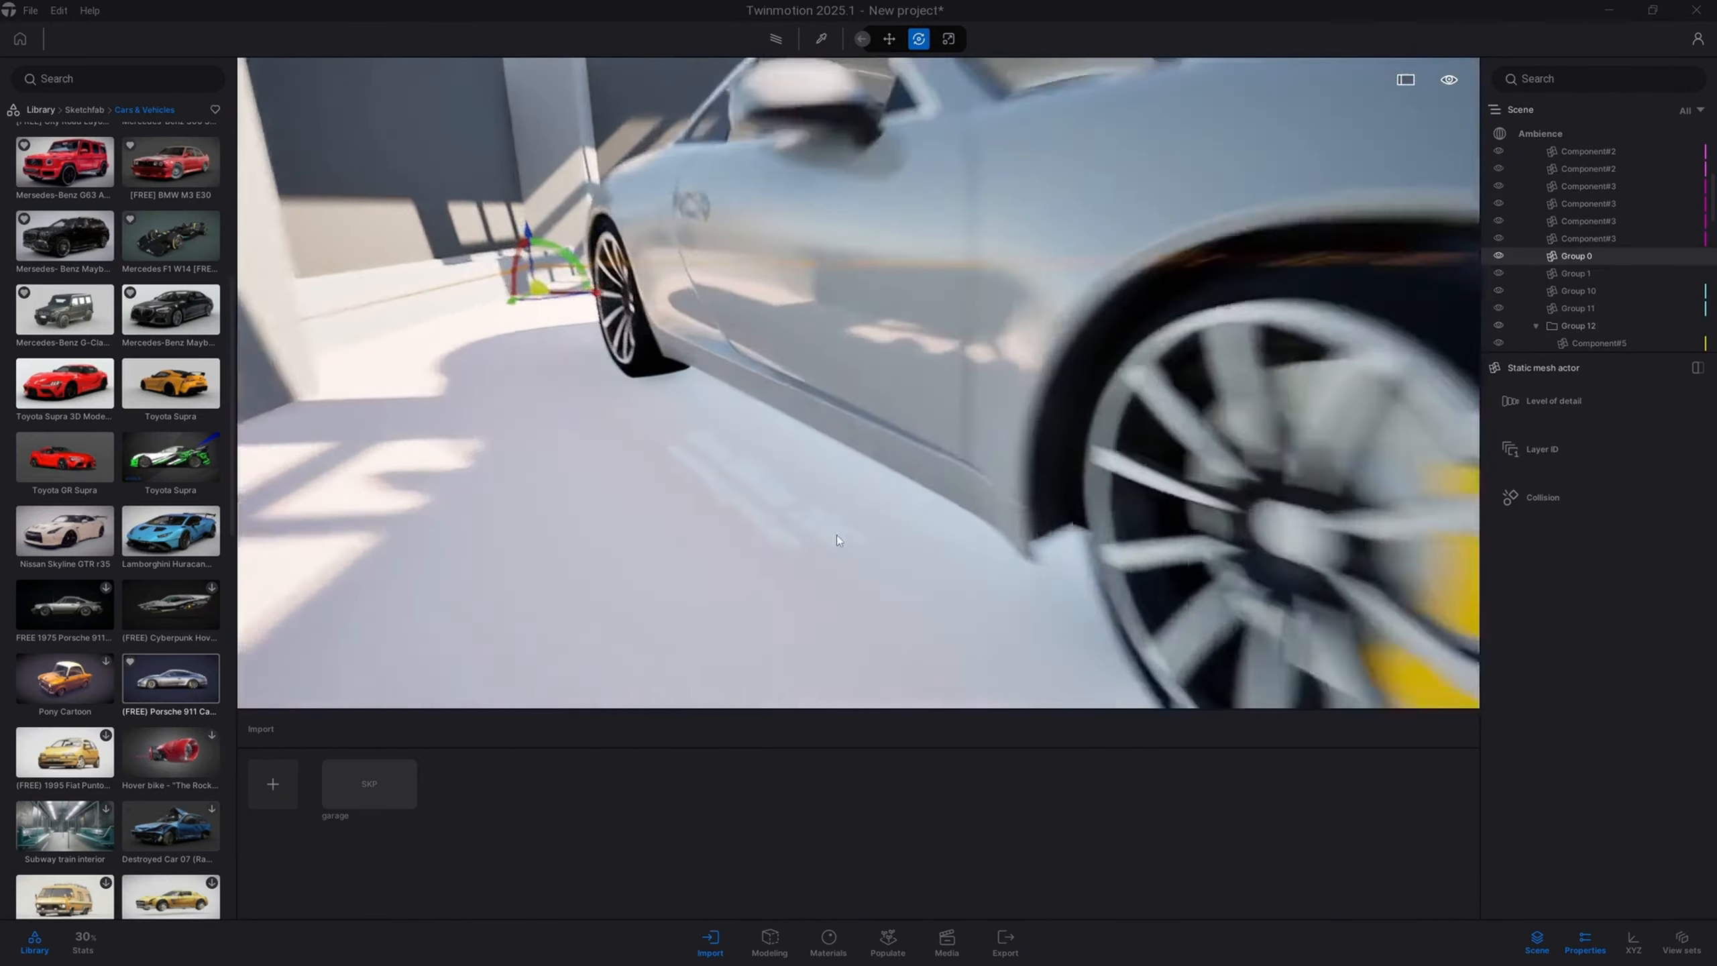
scroll(778, 488, "down", 10)
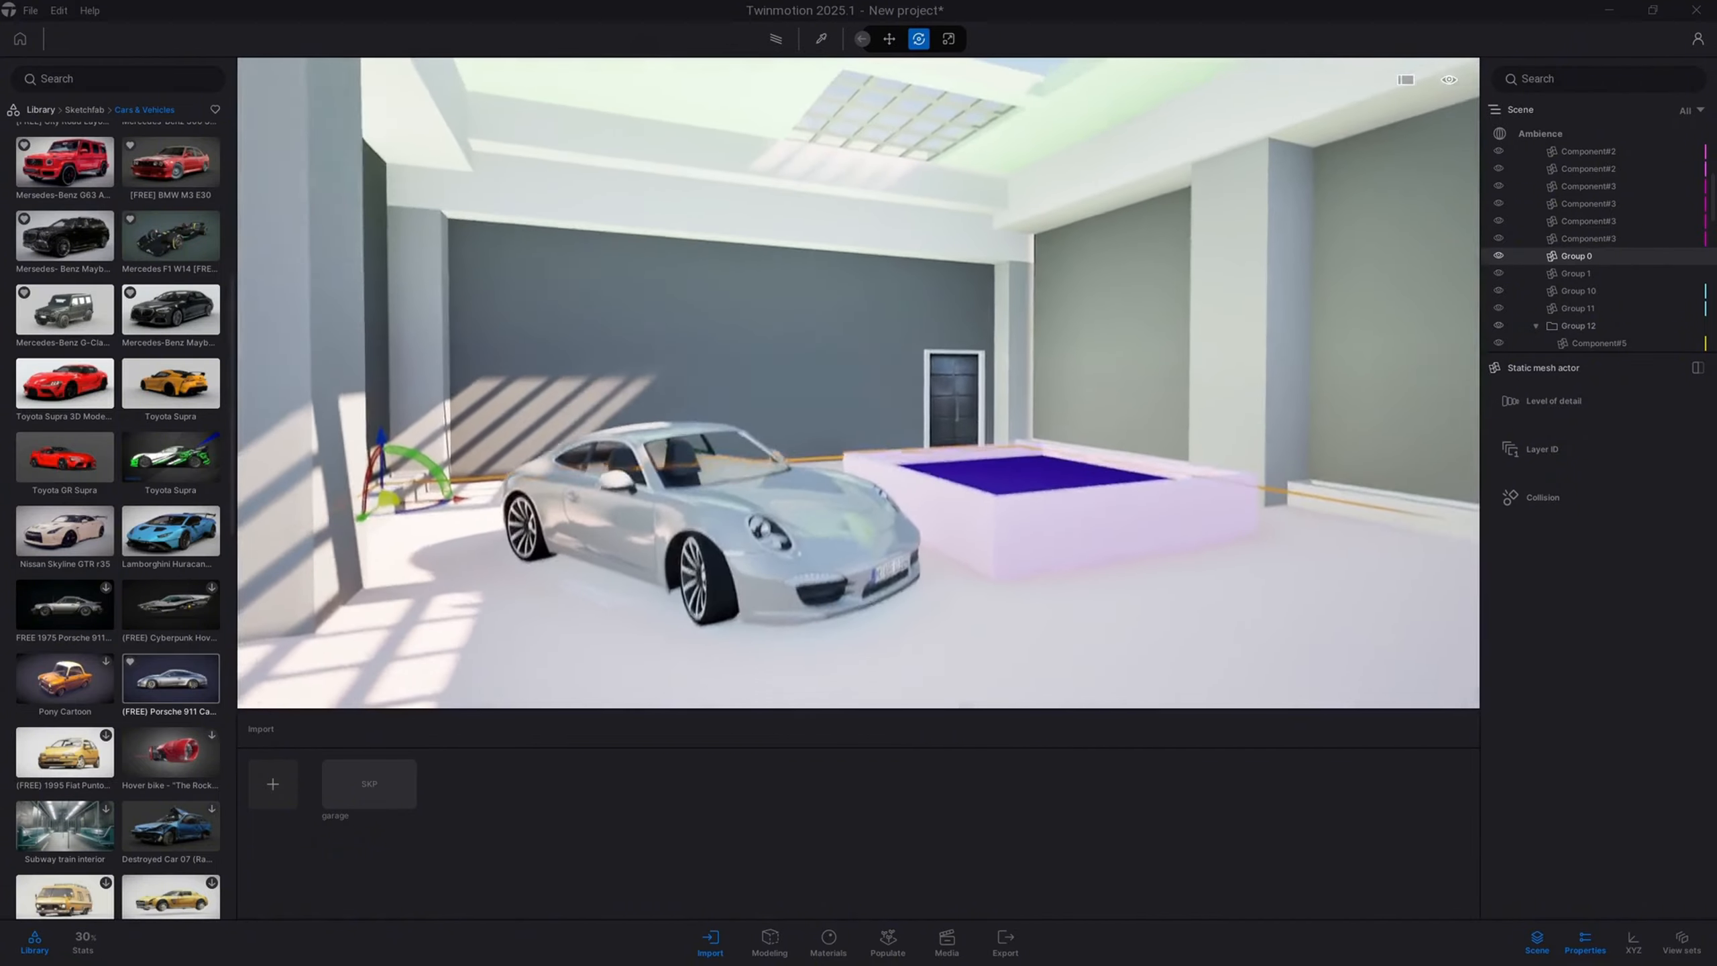
left_click(774, 38)
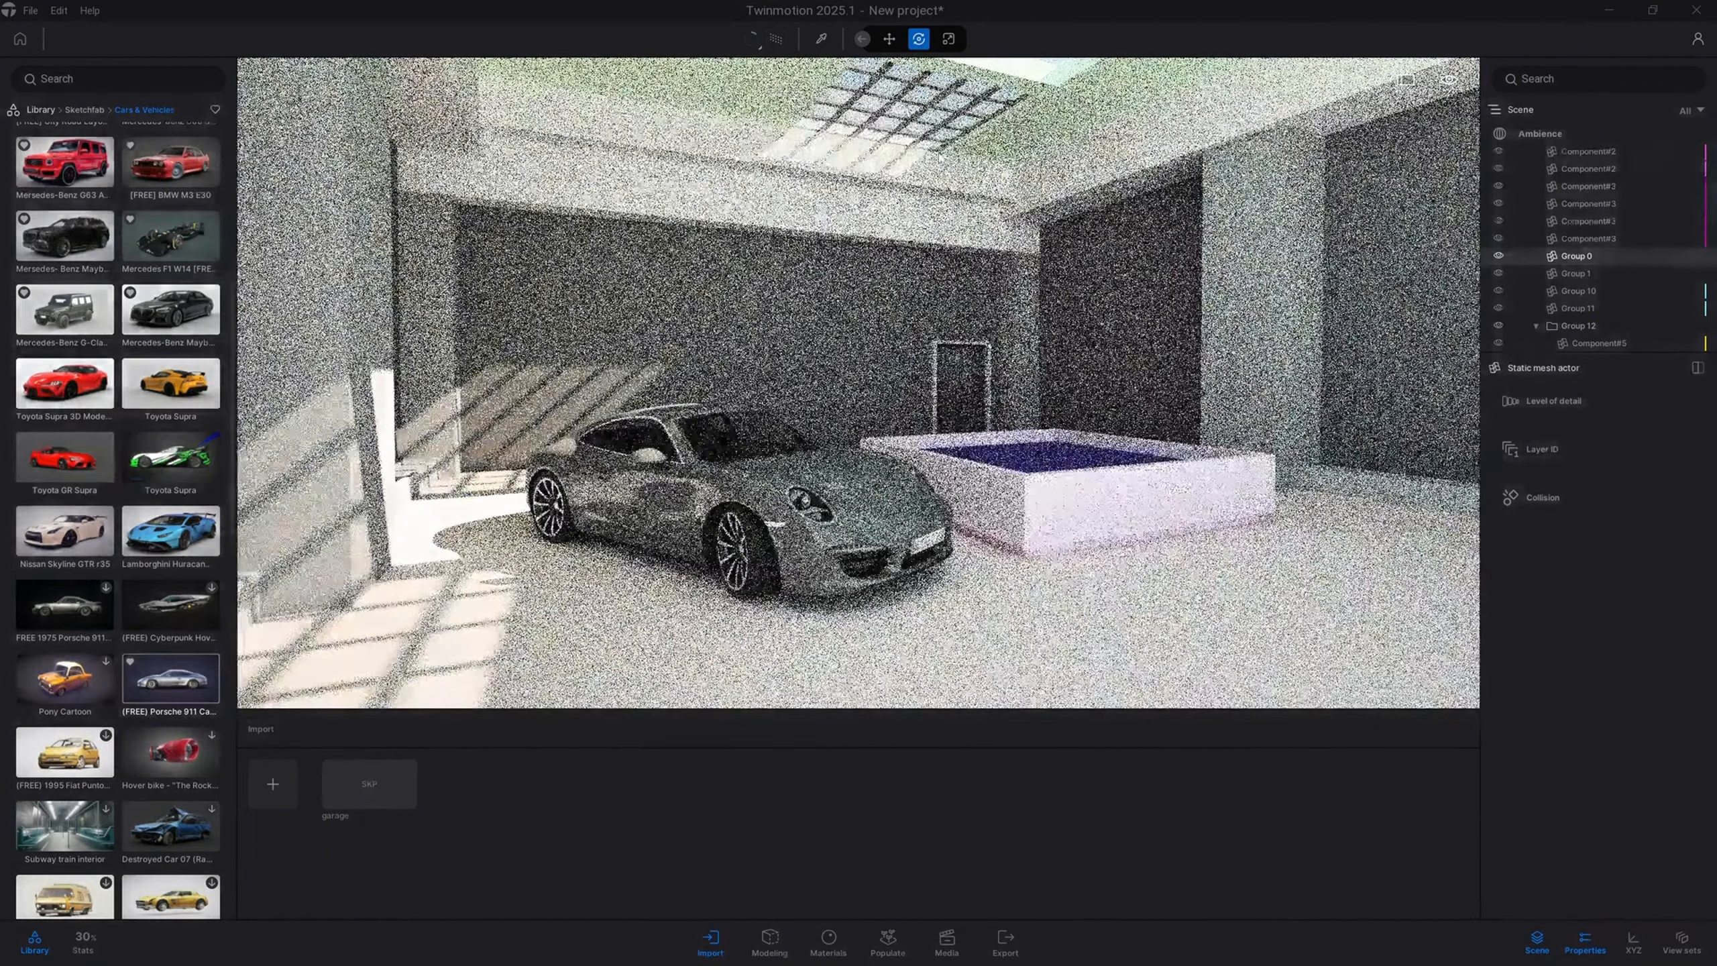